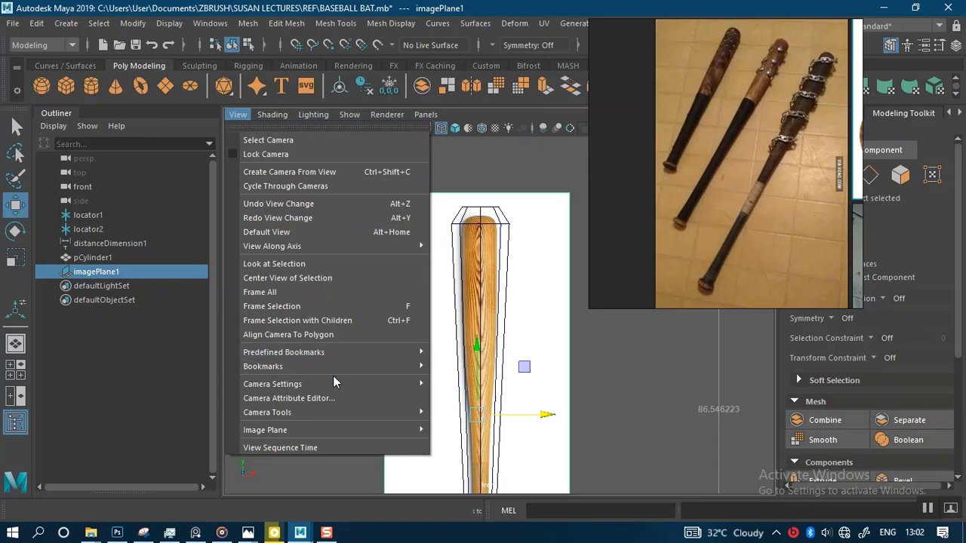
Start importing an image as a new image plane in the front view.
mouse_move(370, 430)
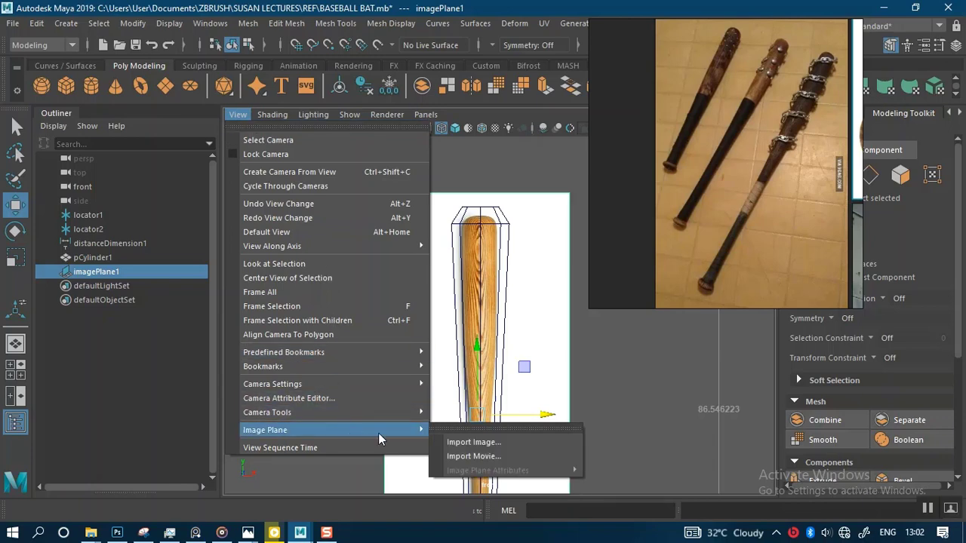
click(468, 443)
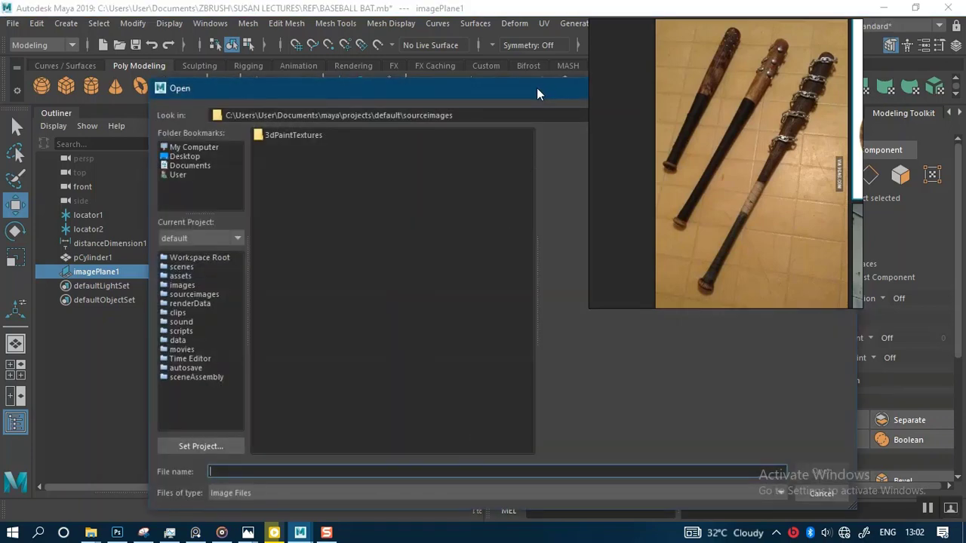
drag(537, 88, 485, 83)
Switch to the File Explorer window with the baseball bat references and copy the REF folder's path.
mouse_move(90, 533)
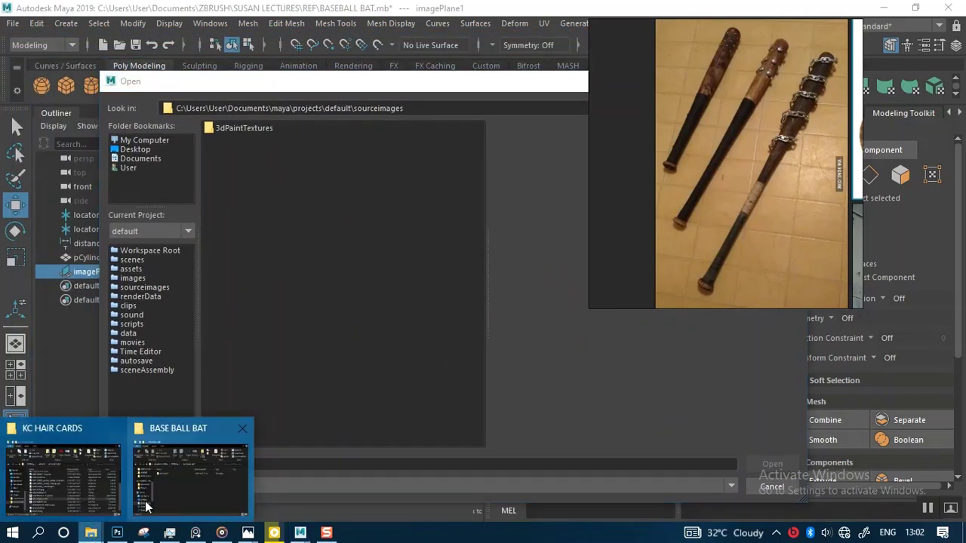
mouse_move(110, 480)
click(188, 476)
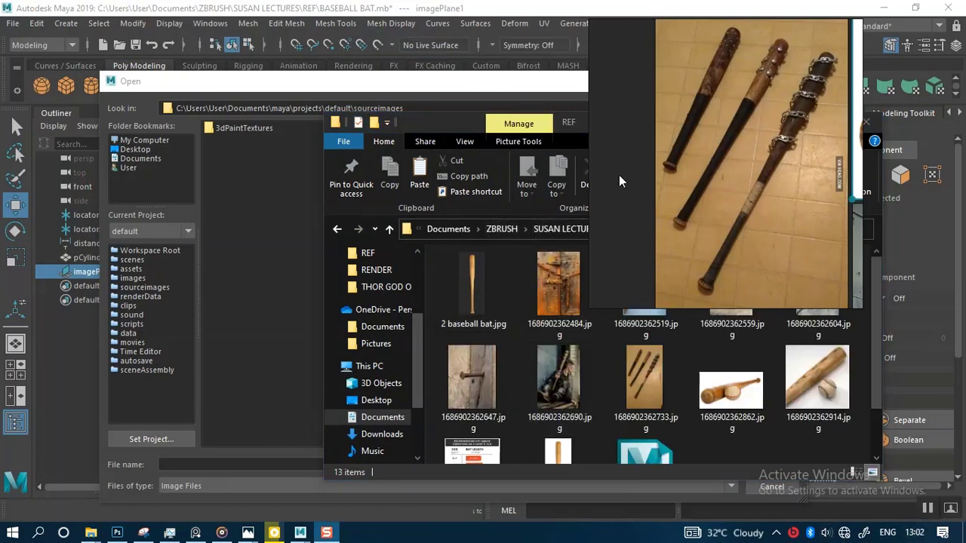
drag(549, 127, 379, 124)
click(477, 229)
key(ctrl+c)
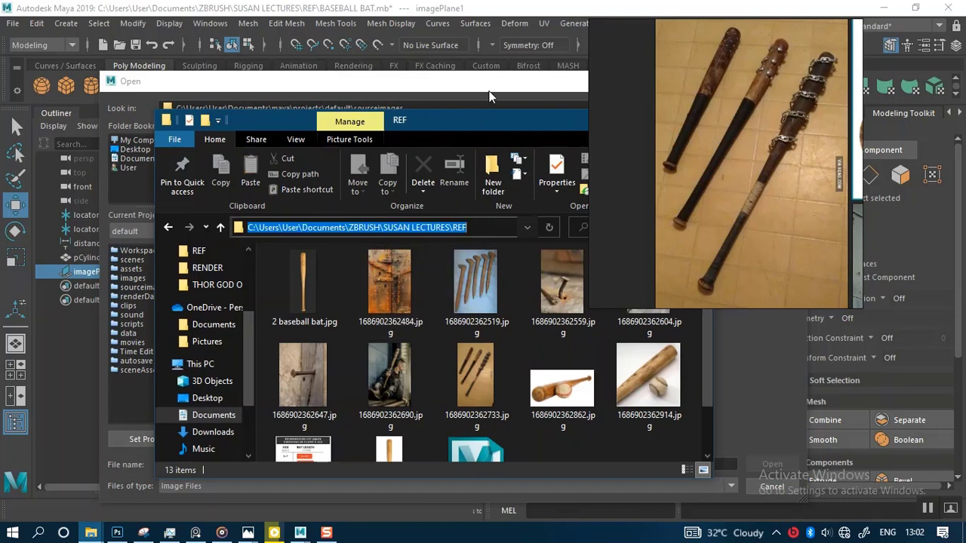
Import "2 baseball bat.jpg" from the SUSAN LECTURES\REF folder using the copied path.
click(469, 100)
drag(415, 106, 152, 104)
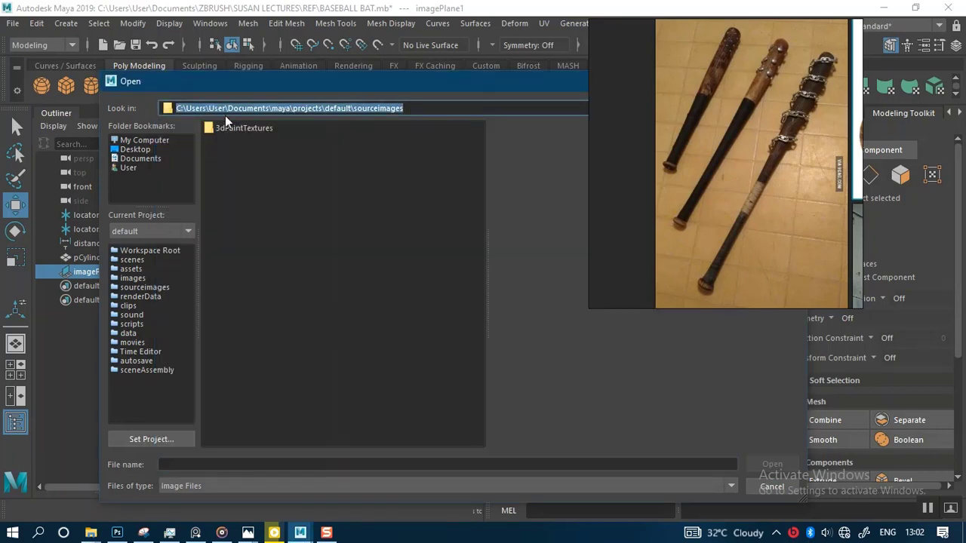
key(ctrl+v)
key(Return)
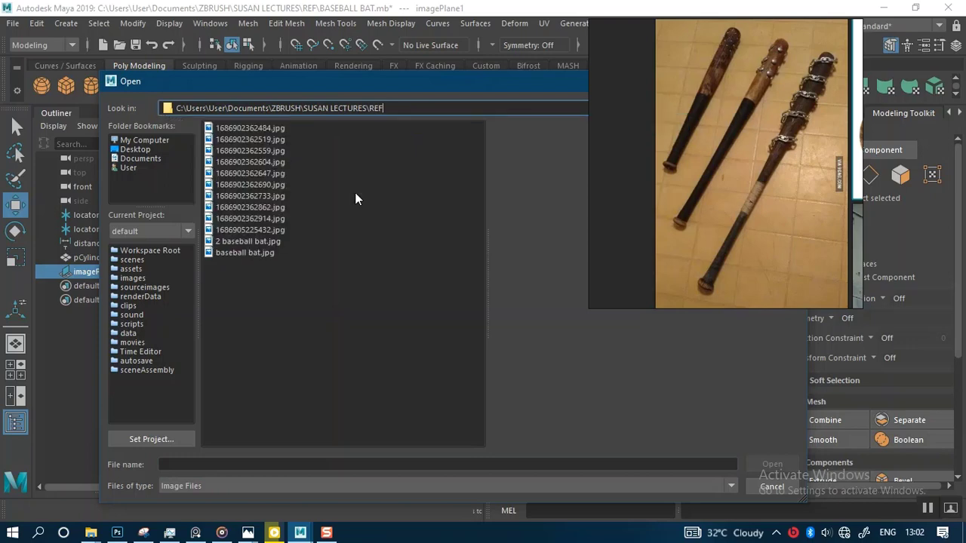
click(249, 242)
drag(667, 248, 836, 191)
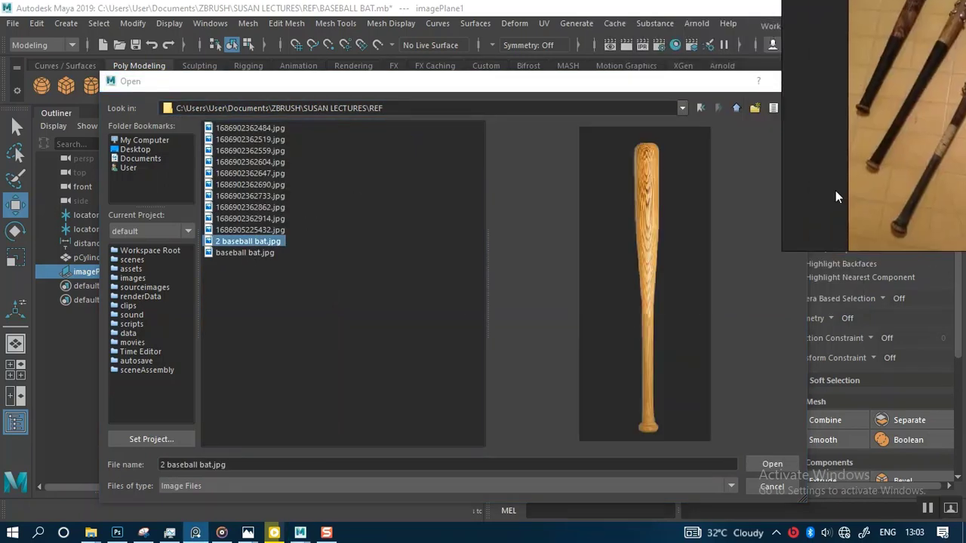
click(754, 463)
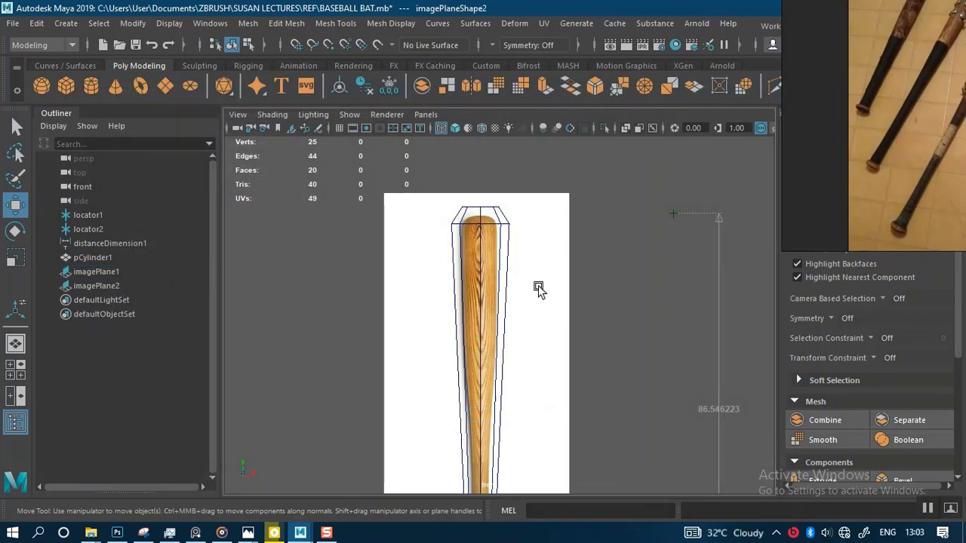
Copy the Scale X value of imagePlane1 from its channel values.
scroll(538, 290, down, 5)
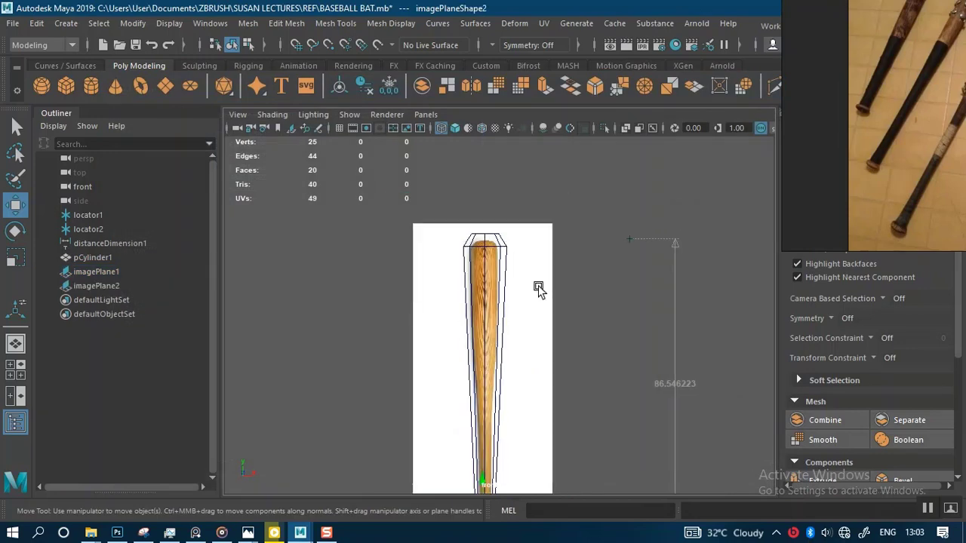
alt+middle_drag(561, 384, 506, 199)
scroll(515, 246, up, 3)
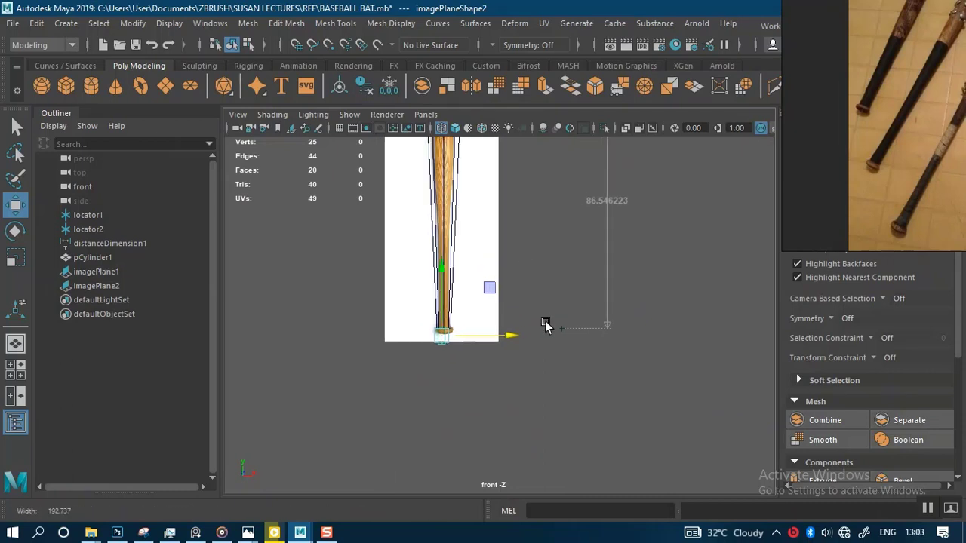
drag(817, 181, 221, 183)
click(96, 286)
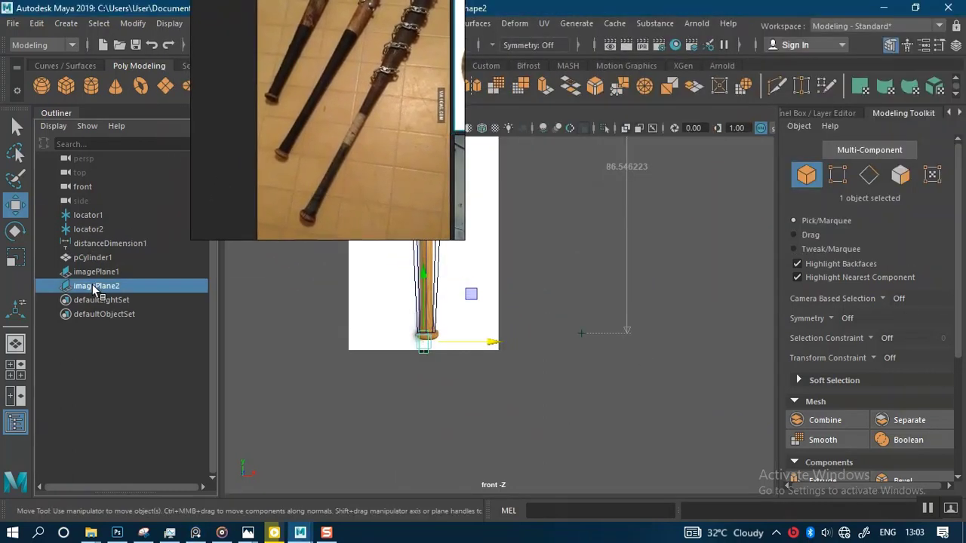
click(114, 273)
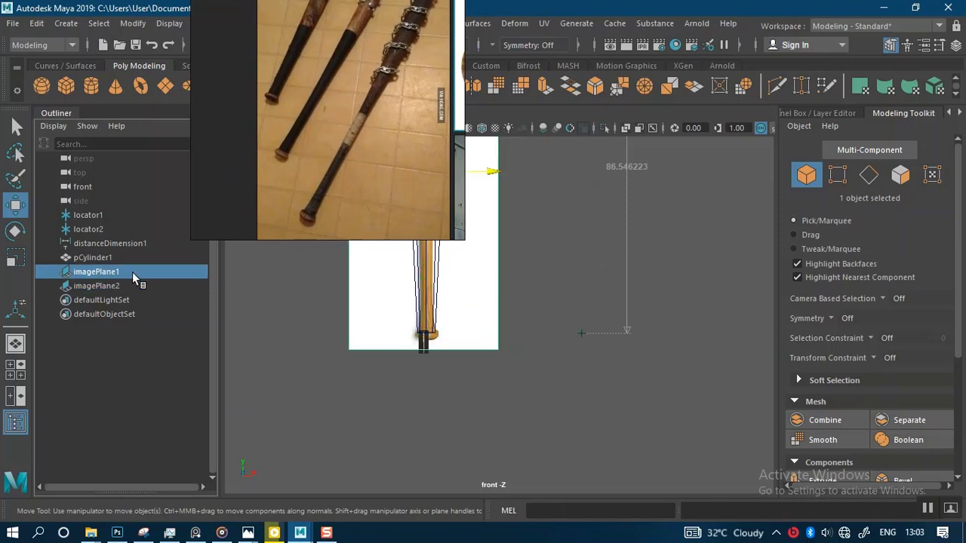
click(835, 113)
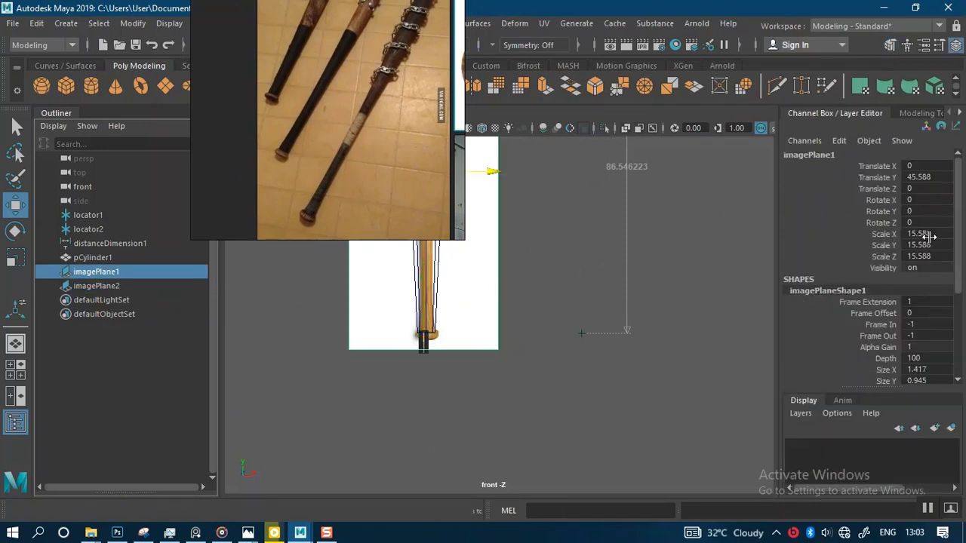
mouse_move(926, 233)
mouse_down()
mouse_move(923, 242)
mouse_move(924, 229)
mouse_move(934, 231)
mouse_up()
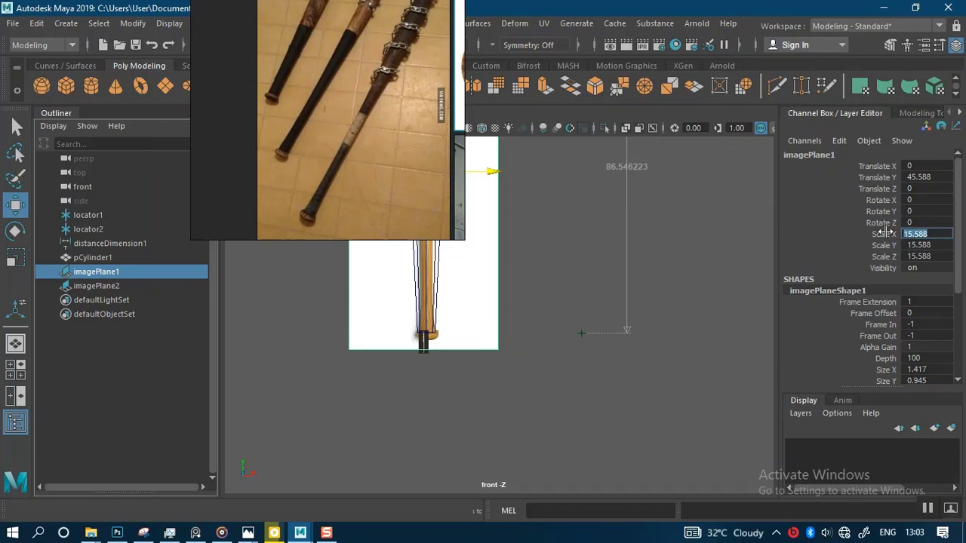
Set Scale X, Y and Z of imagePlane2 to 15.588.
click(99, 288)
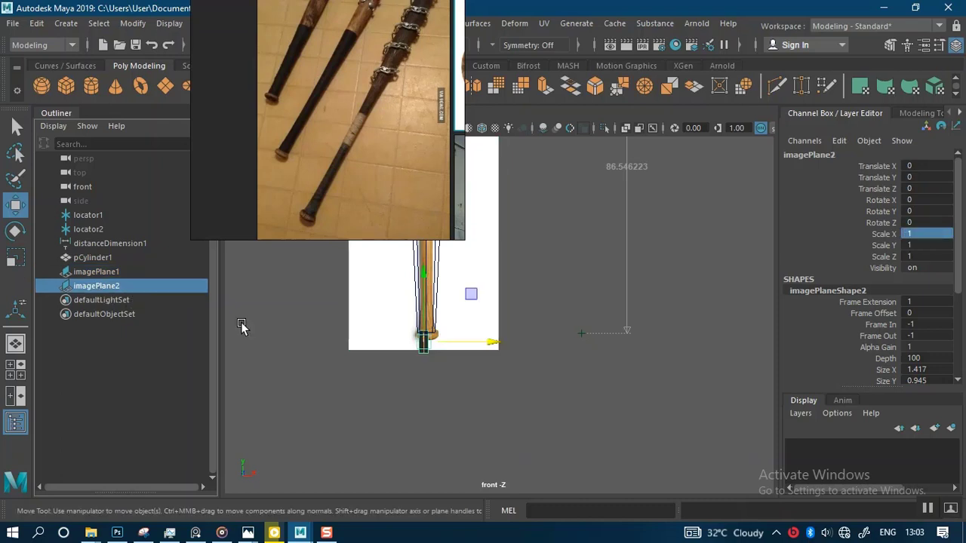
drag(924, 234, 924, 264)
click(921, 236)
text(1)
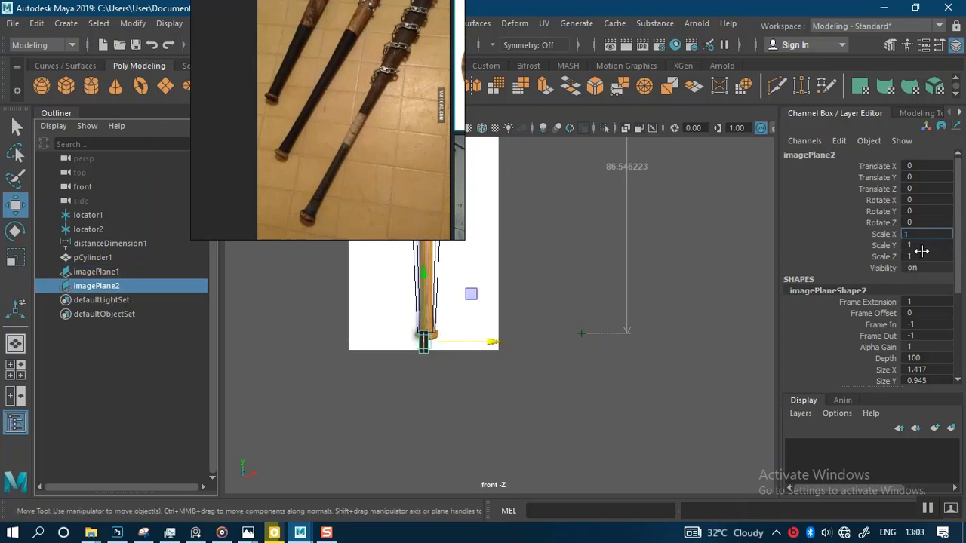
click(889, 246)
drag(908, 233, 911, 253)
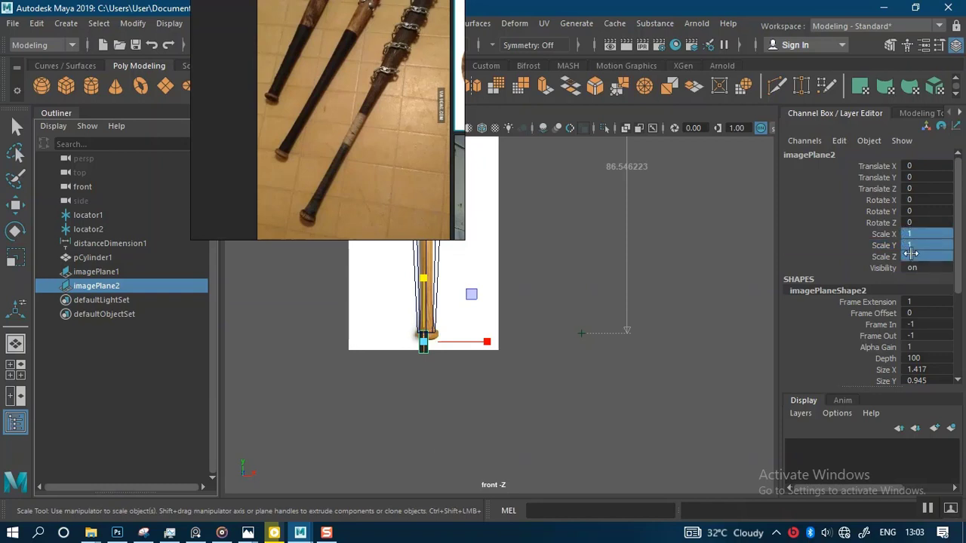
click(912, 256)
key(Return)
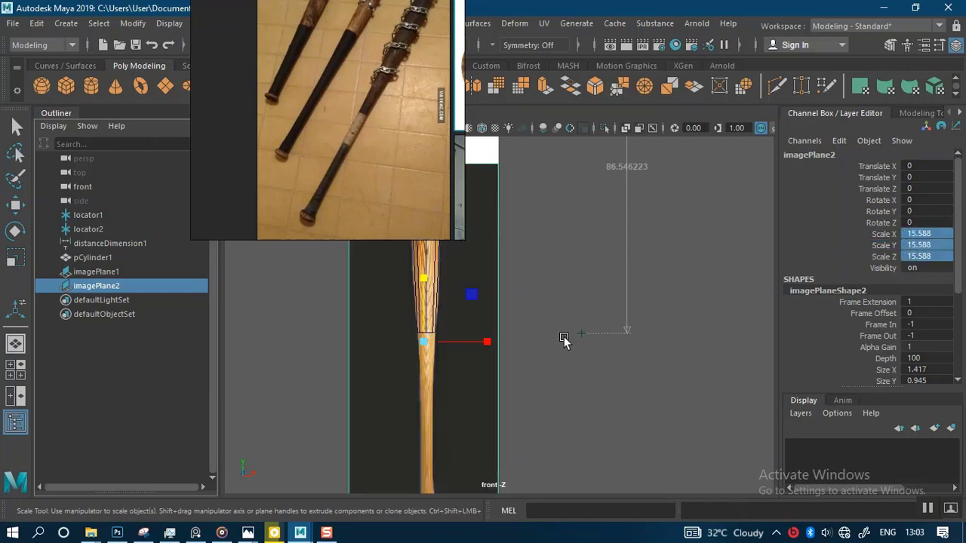
Copy imagePlane1's Translate Y and set imagePlane2's Translate Y to the same 45.588.
scroll(564, 339, down, 4)
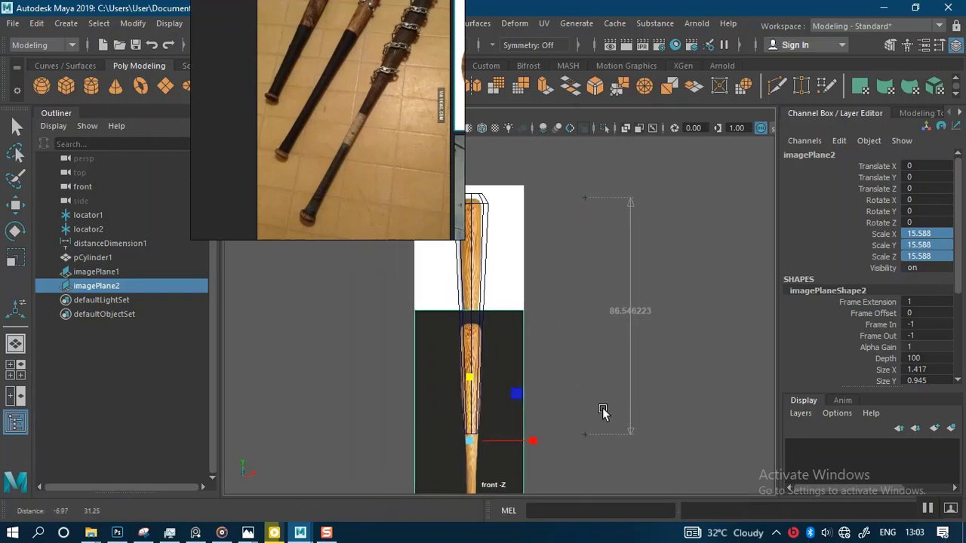
alt+middle_drag(603, 410, 613, 415)
click(515, 256)
key(w)
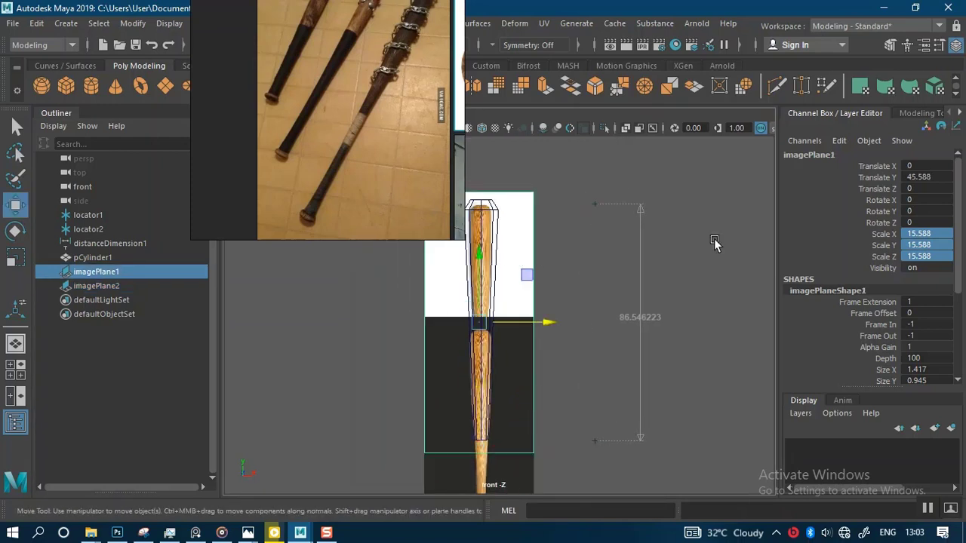
double_click(938, 178)
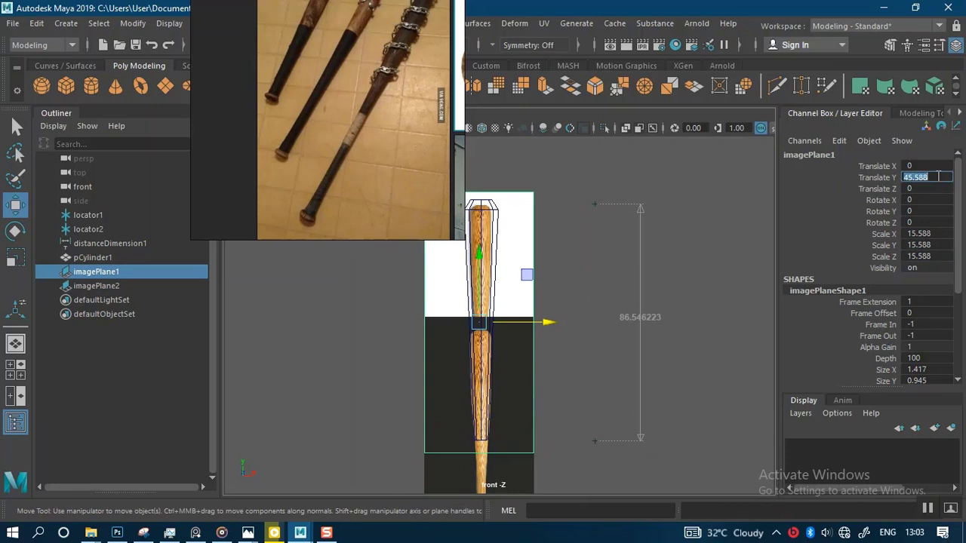
click(510, 473)
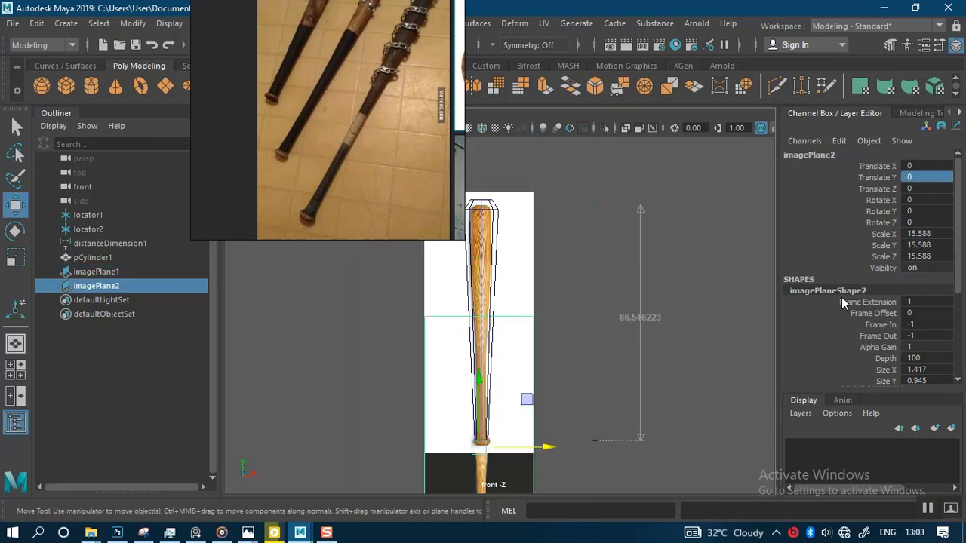
double_click(926, 177)
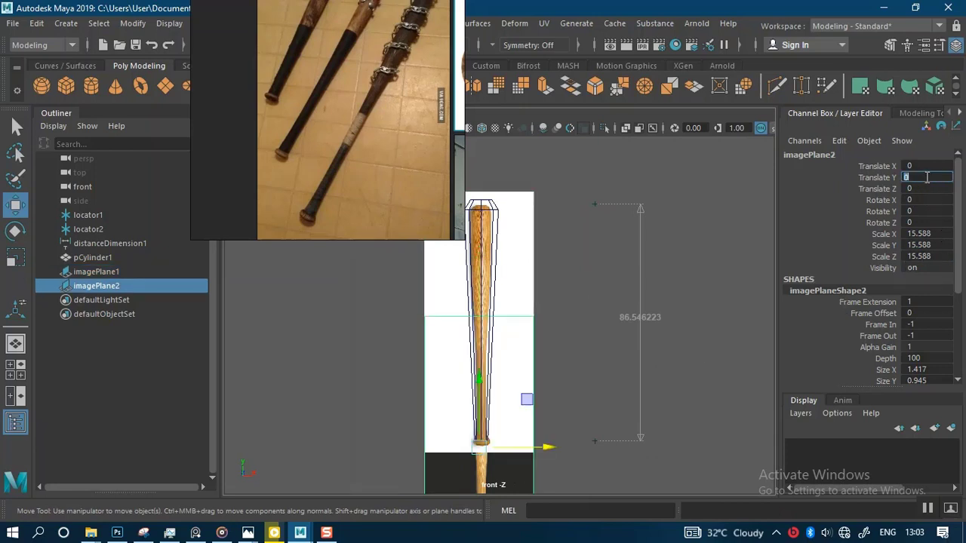
key(Return)
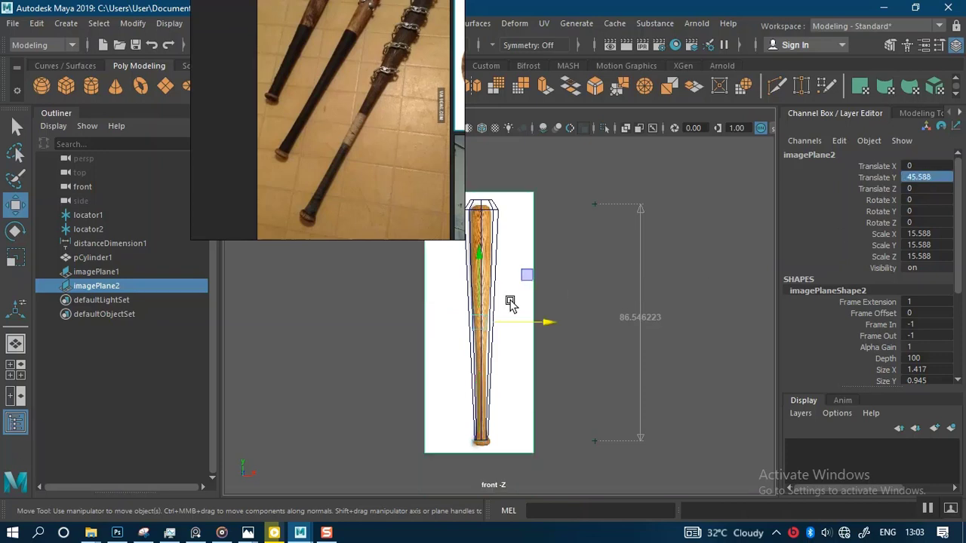
Delete the old reference image plane, imagePlane1.
scroll(461, 373, up, 3)
click(103, 272)
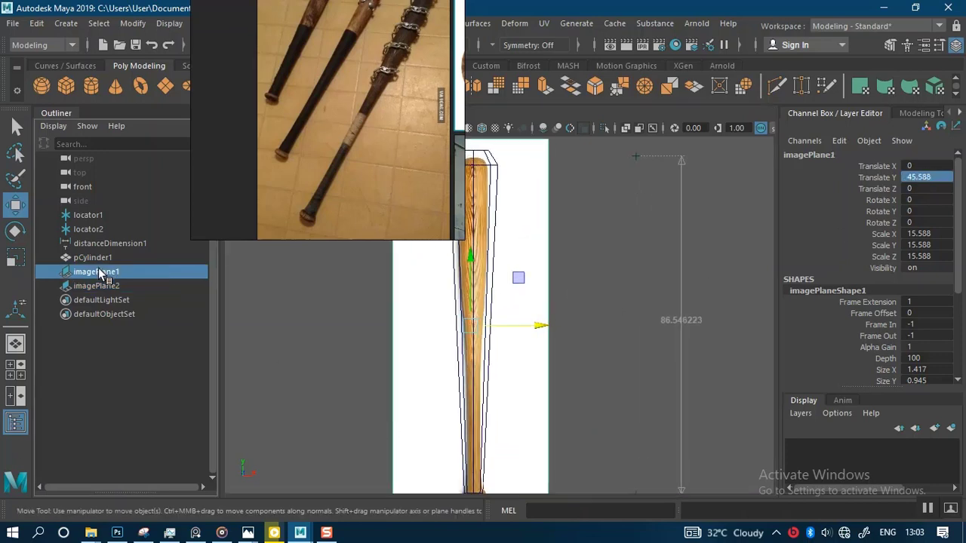
key(Delete)
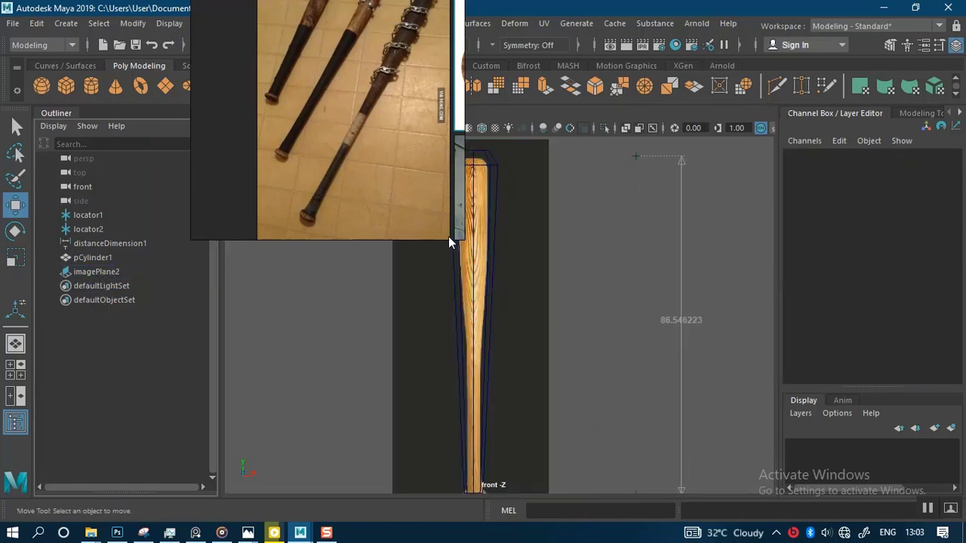
Show the Modeling Toolkit and examine how the cylinder lines up with the new bat reference.
right_drag(395, 203, 264, 197)
scroll(588, 360, up, 2)
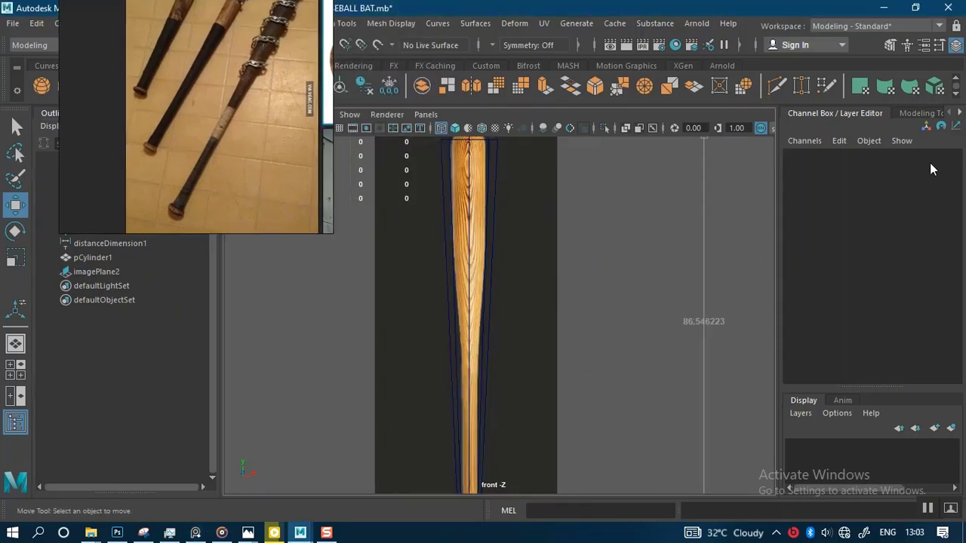
click(928, 115)
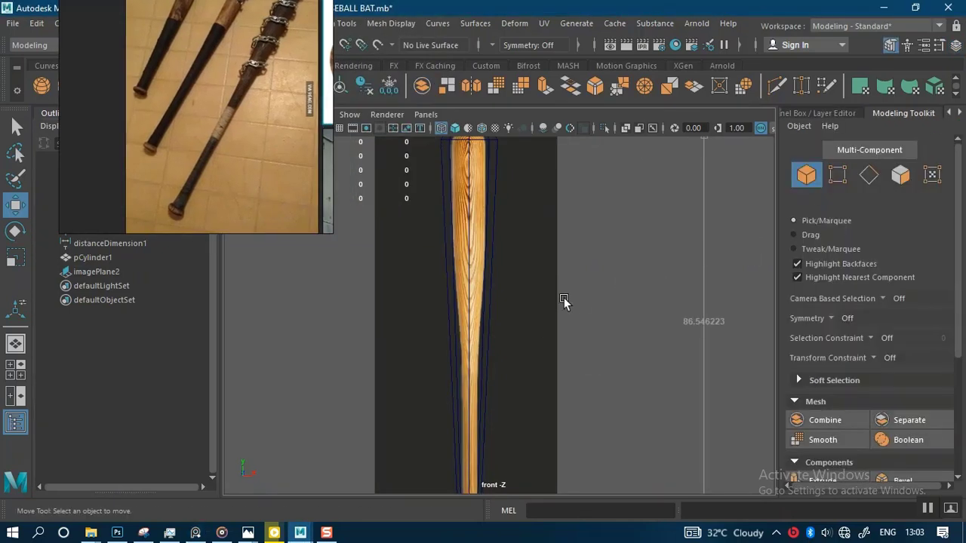
scroll(596, 194, down, 3)
scroll(585, 352, up, 1)
scroll(585, 353, up, 1)
alt+middle_drag(577, 353, 546, 420)
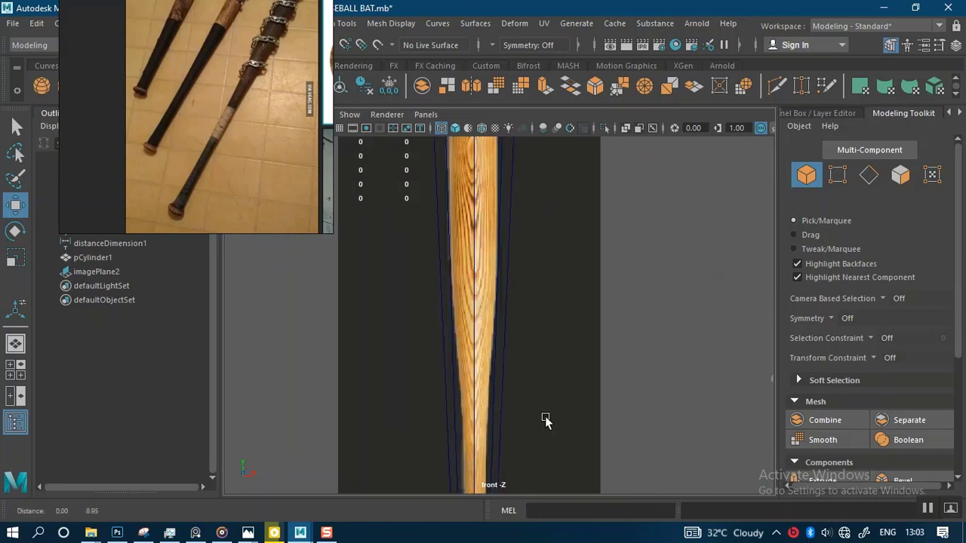
alt+middle_drag(535, 189, 602, 259)
scroll(554, 364, up, 1)
scroll(553, 364, up, 1)
Select the upper two vertex rows of pCylinder1 and lower them until the top edge meets the reference bat's top.
click(559, 350)
scroll(524, 272, down, 2)
scroll(524, 272, up, 1)
alt+middle_drag(539, 216, 516, 256)
scroll(496, 276, down, 3)
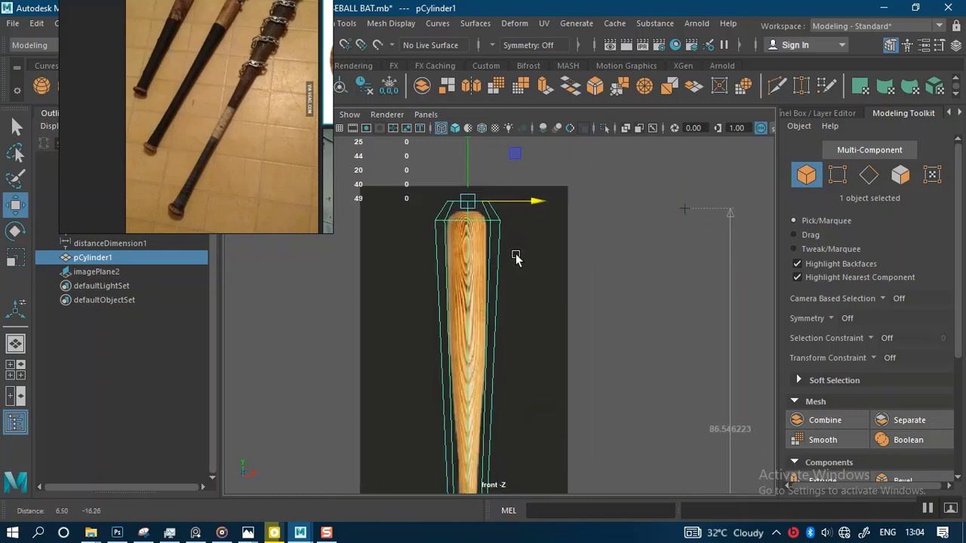
scroll(521, 262, up, 3)
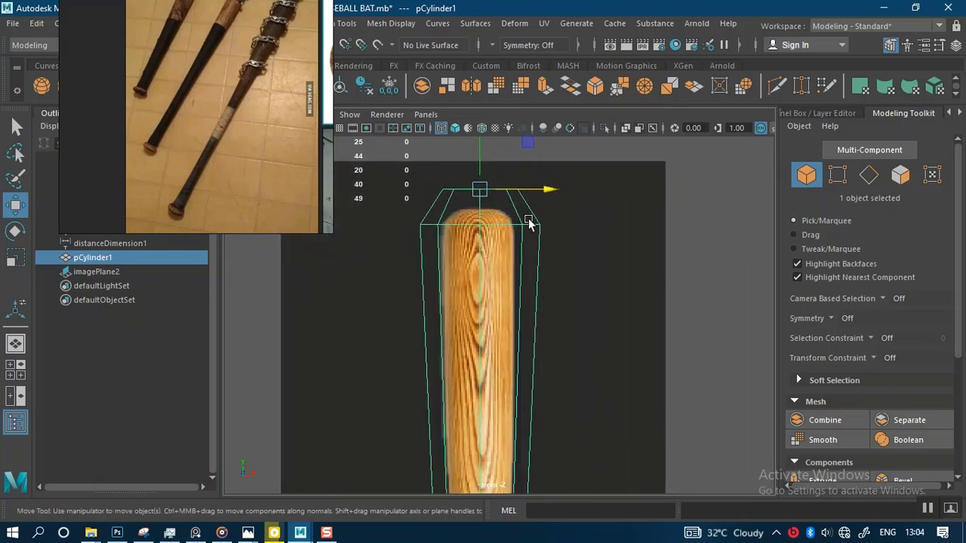
key(F9)
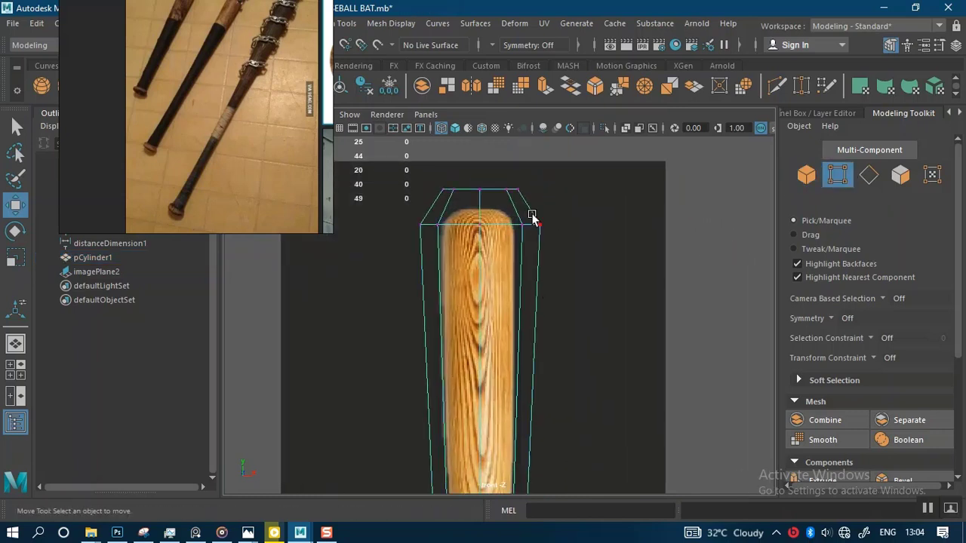
drag(380, 164, 596, 271)
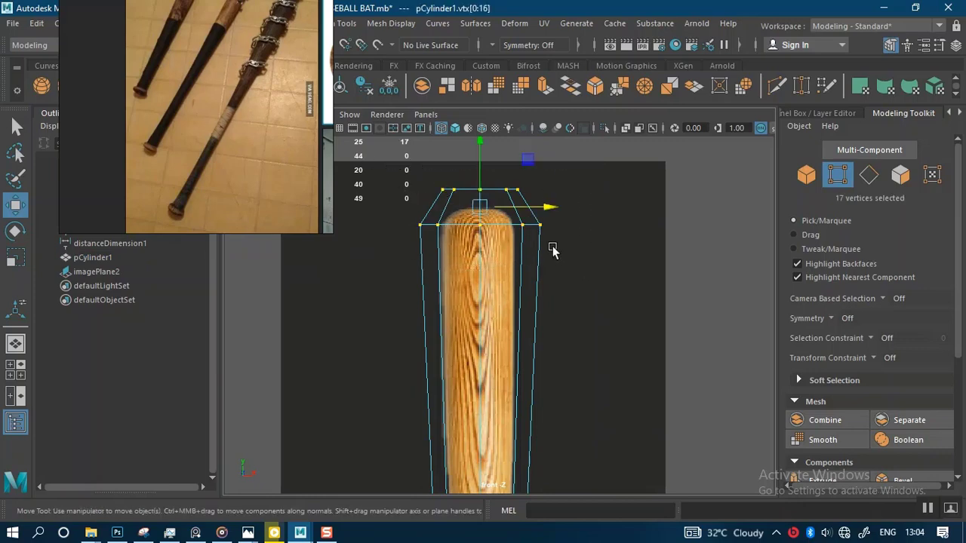
drag(480, 181, 481, 184)
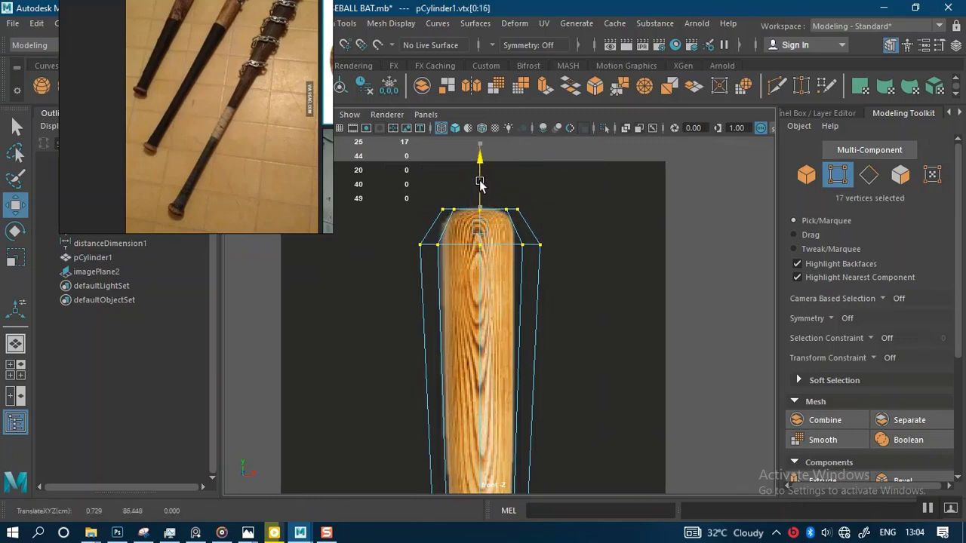
Scale the selected upper two vertex rows of pCylinder1 uniformly inwards to match the width of the reference bat's barrel end.
alt+middle_drag(544, 317, 551, 263)
alt+right_drag(552, 264, 492, 225)
alt+middle_drag(548, 293, 530, 176)
alt+right_drag(548, 259, 491, 244)
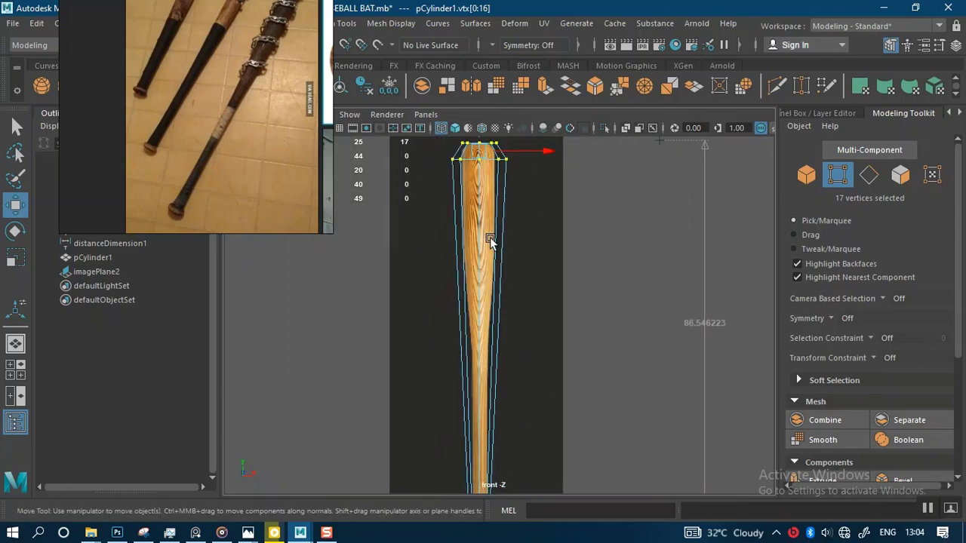
alt+middle_drag(492, 244, 533, 345)
alt+right_drag(534, 346, 573, 400)
alt+middle_drag(519, 240, 535, 295)
alt+right_drag(534, 295, 554, 358)
key(r)
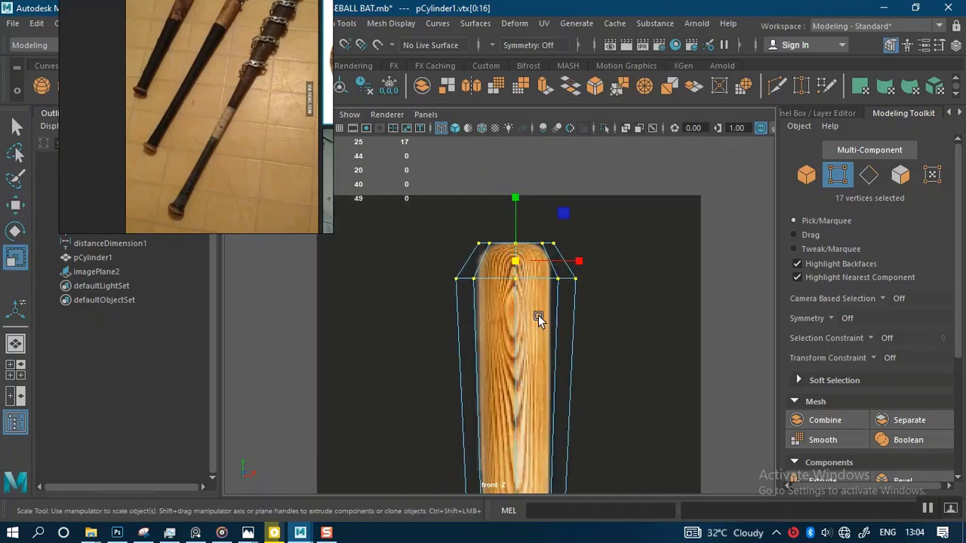
drag(520, 268, 487, 259)
alt+middle_drag(551, 288, 554, 279)
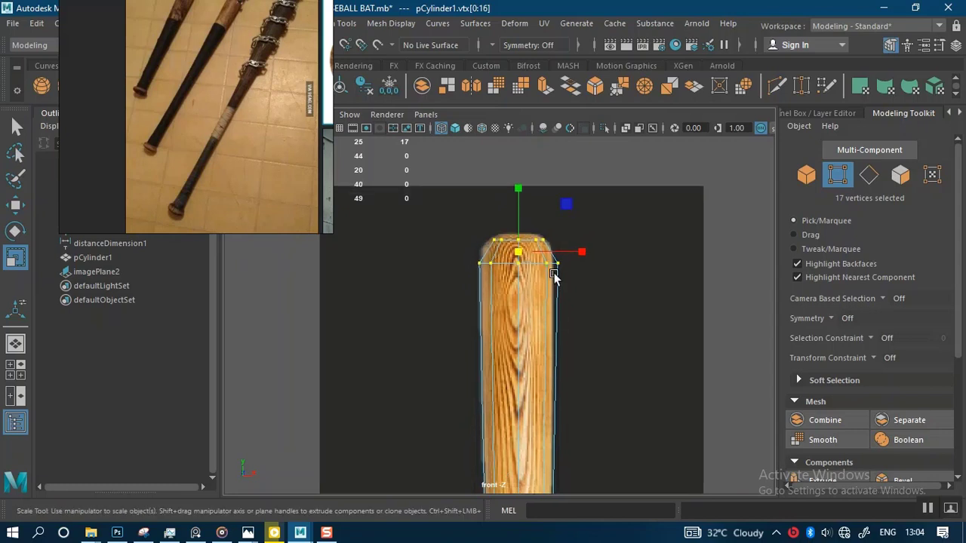
Raise the narrowed upper vertex rows until the cylinder's end meets the reference bat's top edge.
key(w)
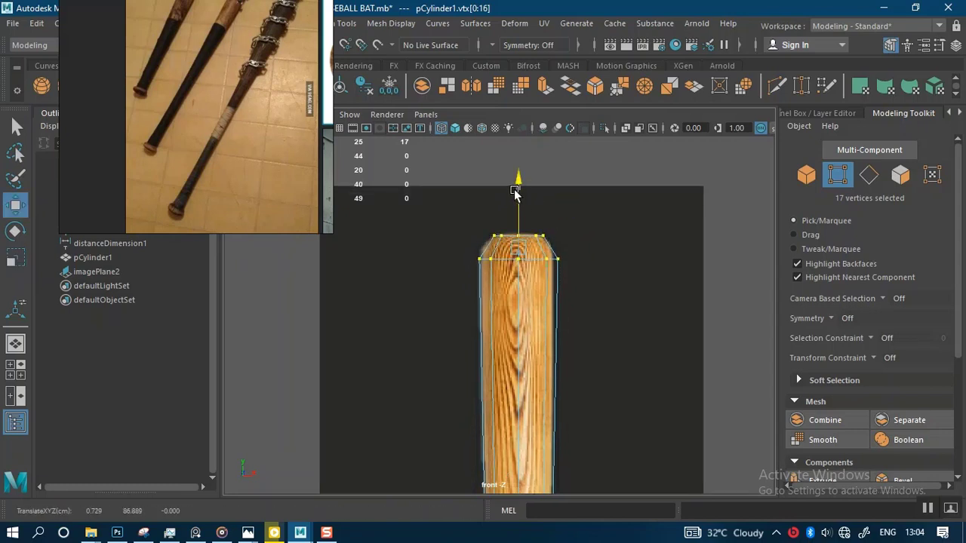
alt+middle_drag(587, 324, 574, 268)
scroll(550, 317, down, 6)
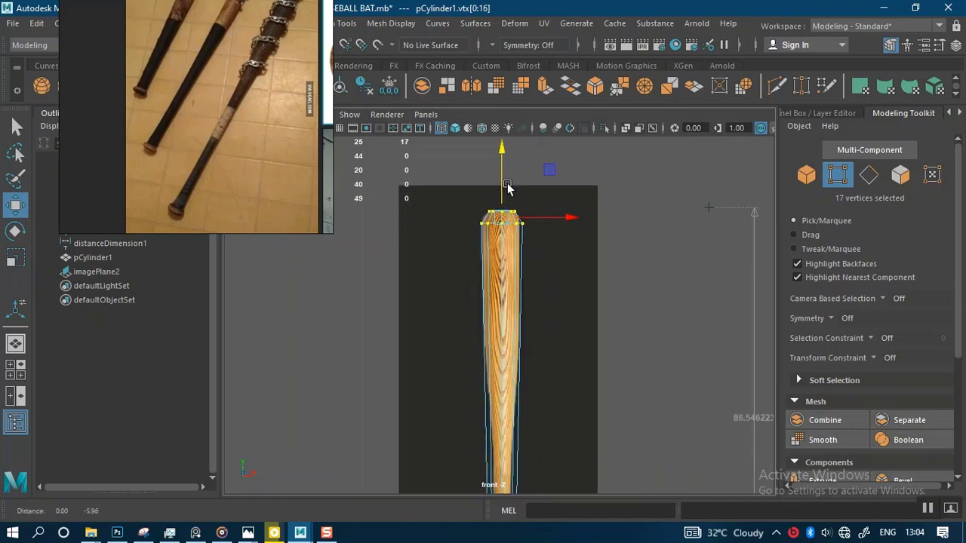
Raise the cylinder's bottom vertex ring to the top of the bat's knob and scale it inwards to the handle's width.
scroll(518, 460, up, 8)
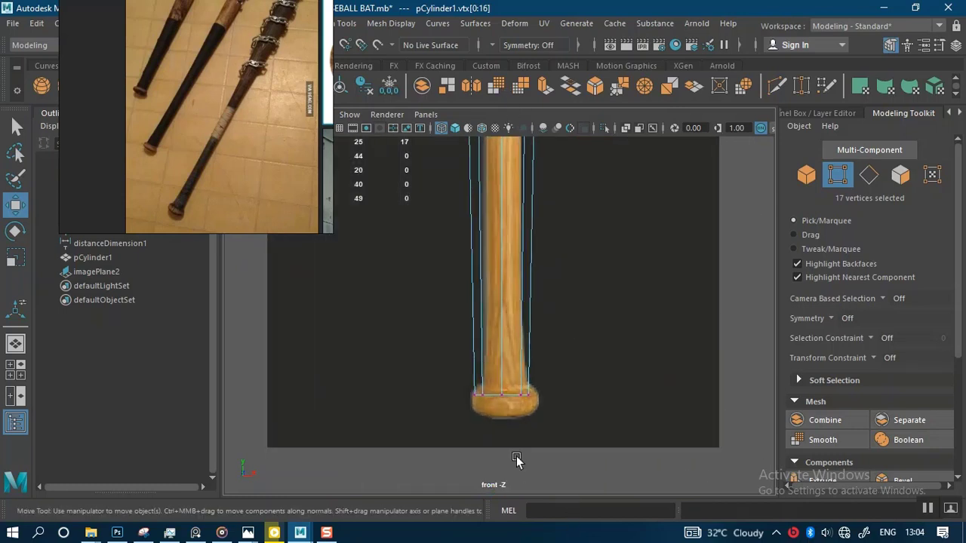
drag(408, 338, 553, 422)
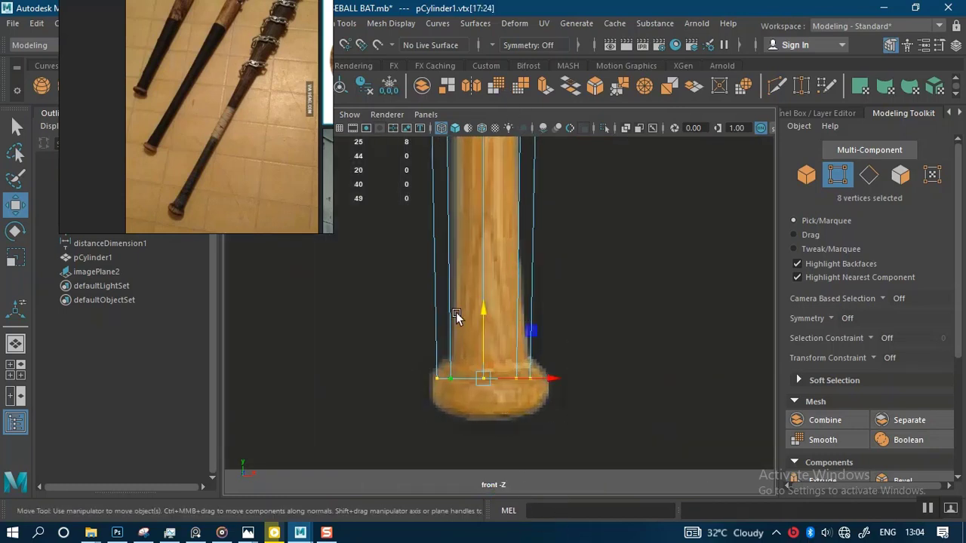
drag(476, 315, 483, 291)
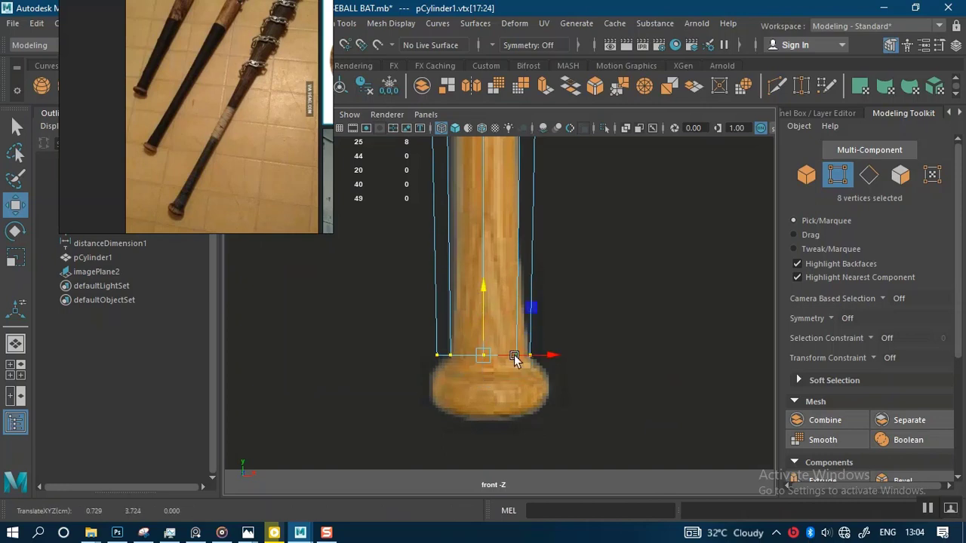
key(r)
drag(481, 361, 457, 354)
Insert an edge loop around the cylinder with Multi-Cut where the bat's barrel starts tapering towards the handle.
scroll(574, 391, down, 1)
alt+middle_drag(529, 221, 494, 221)
alt+middle_drag(566, 258, 549, 430)
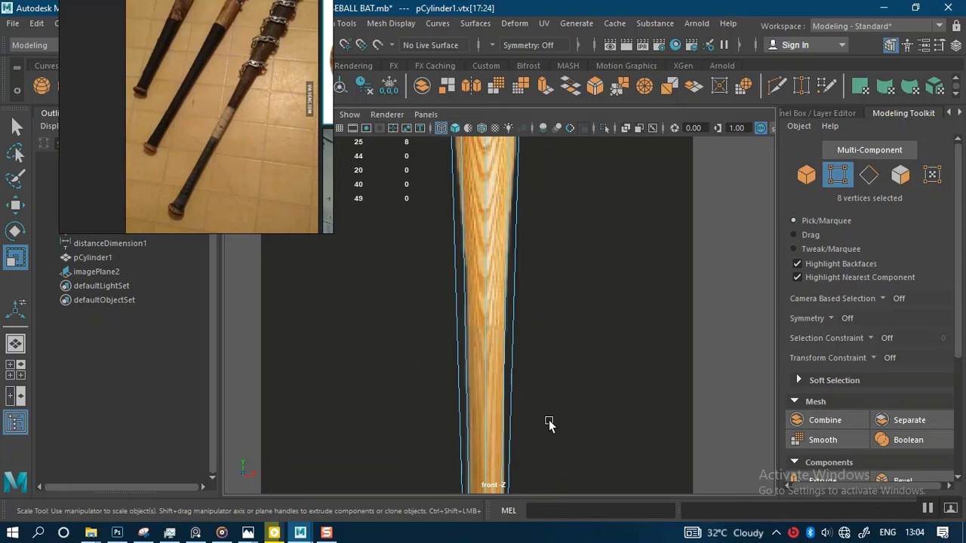
scroll(483, 276, down, 3)
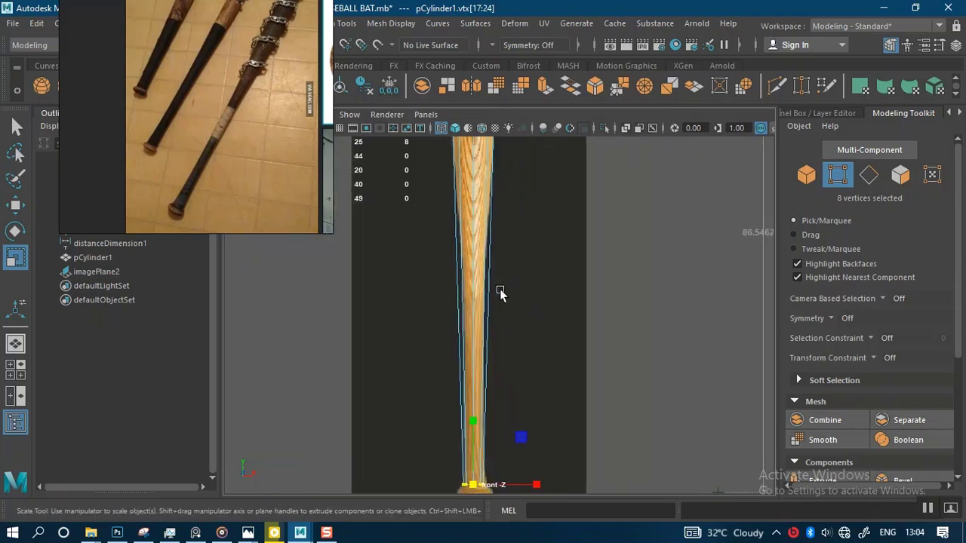
scroll(500, 293, up, 3)
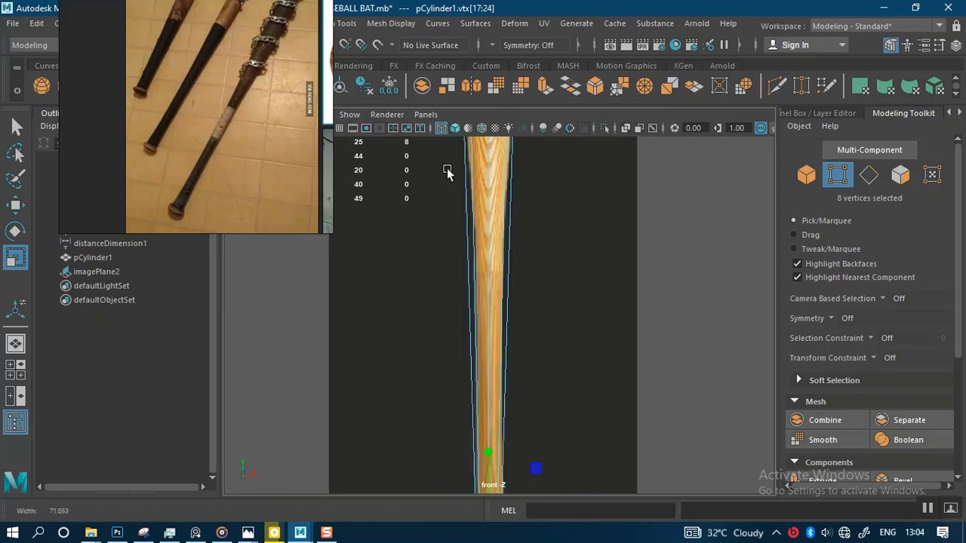
scroll(449, 164, down, 3)
alt+middle_drag(472, 217, 471, 389)
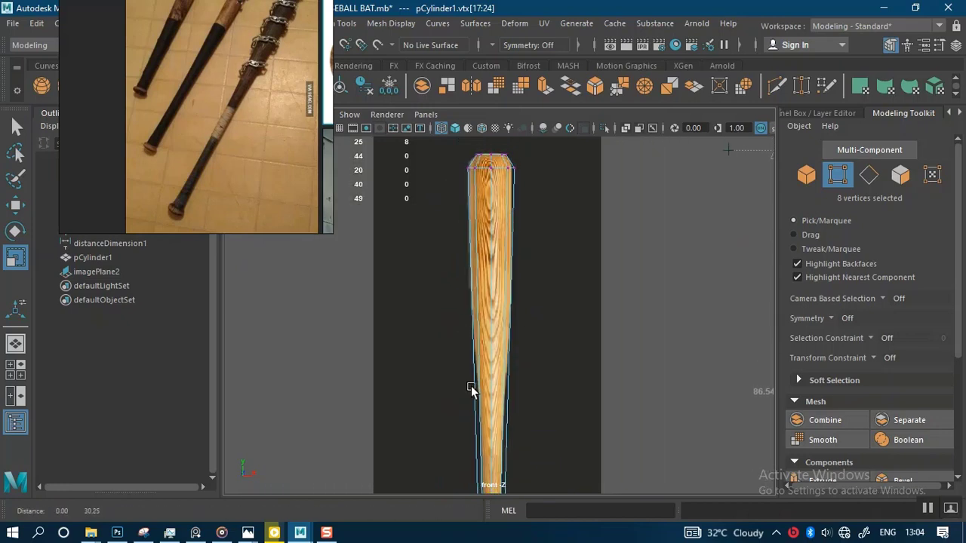
scroll(471, 388, down, 2)
scroll(492, 410, up, 4)
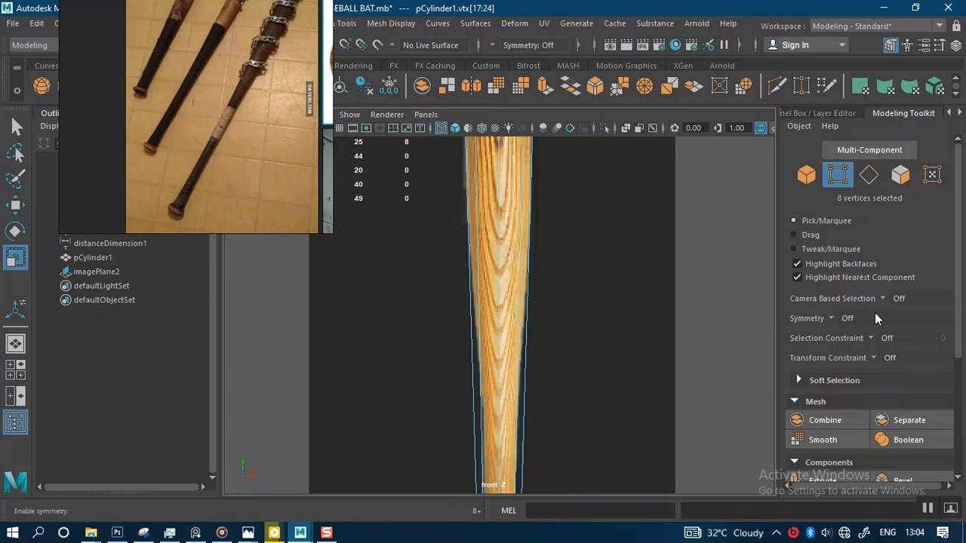
scroll(861, 377, down, 2)
click(825, 457)
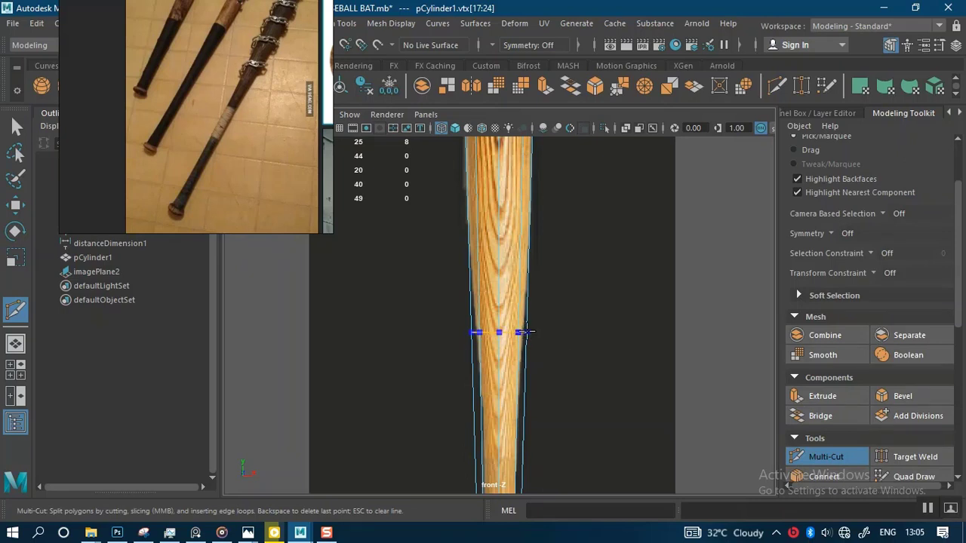
ctrl+click(526, 332)
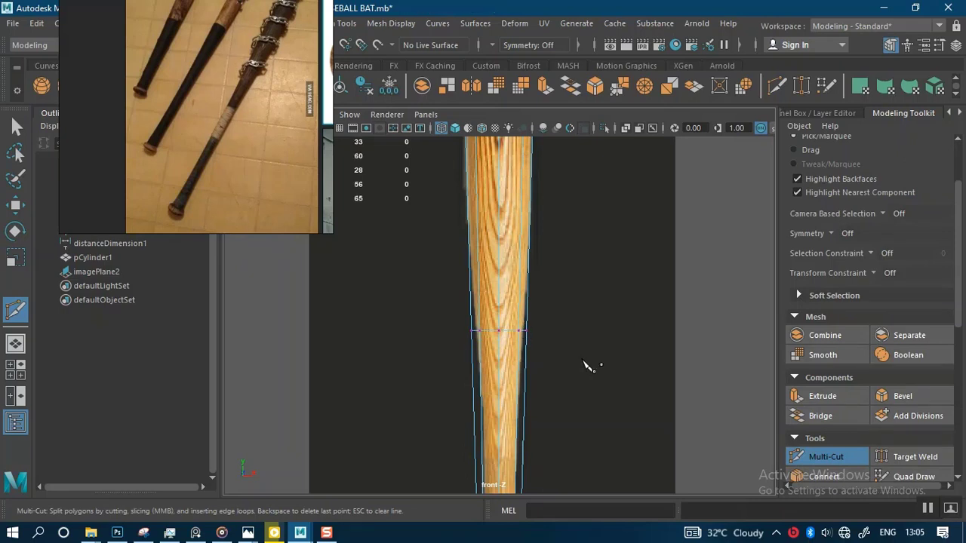
Select the new barrel loop's vertices and scale them uniformly to about 0.87 to follow the reference outline.
key(q)
drag(438, 307, 551, 363)
key(r)
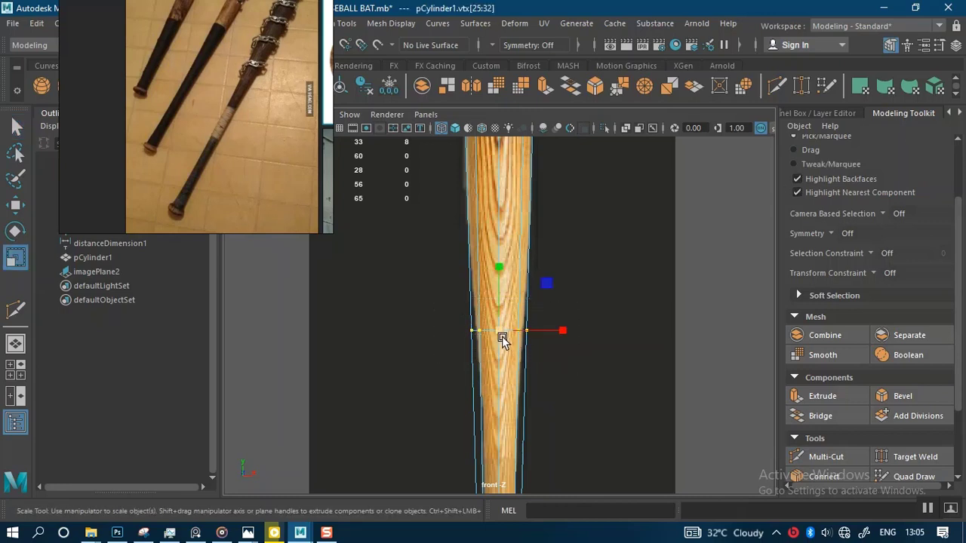
drag(502, 339, 496, 336)
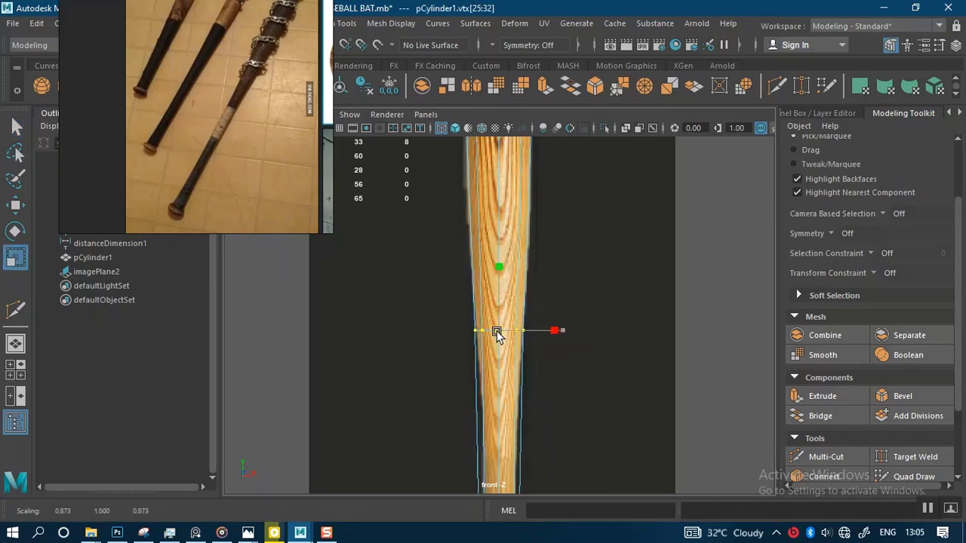
Insert another edge loop with Multi-Cut below the first one, where the bat's taper runs into the handle.
alt+middle_drag(540, 400, 533, 280)
alt+right_drag(533, 294, 547, 361)
alt+middle_drag(526, 307, 543, 259)
alt+right_drag(556, 297, 472, 151)
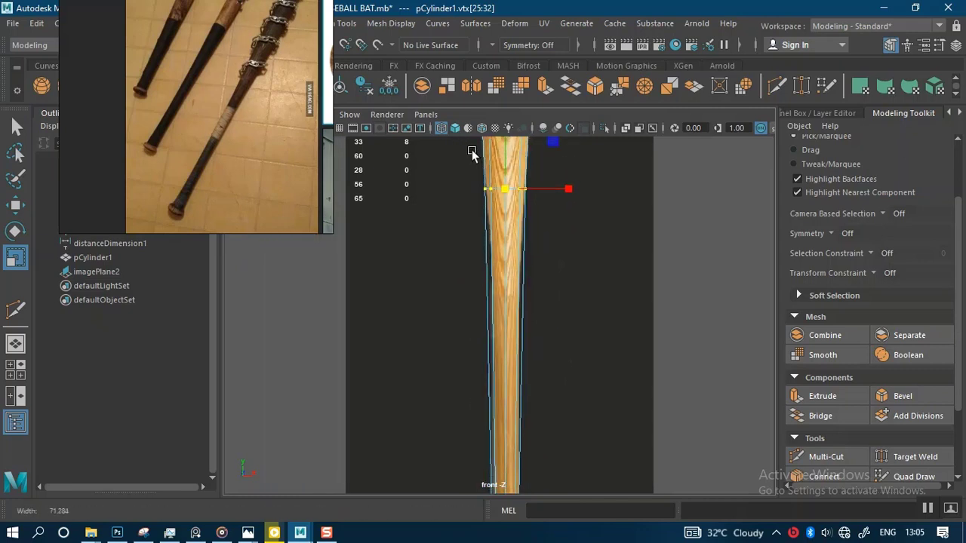
alt+right_drag(549, 314, 490, 244)
alt+middle_drag(508, 324, 496, 379)
alt+right_drag(486, 338, 495, 379)
alt+middle_drag(479, 350, 517, 352)
alt+right_drag(518, 352, 521, 357)
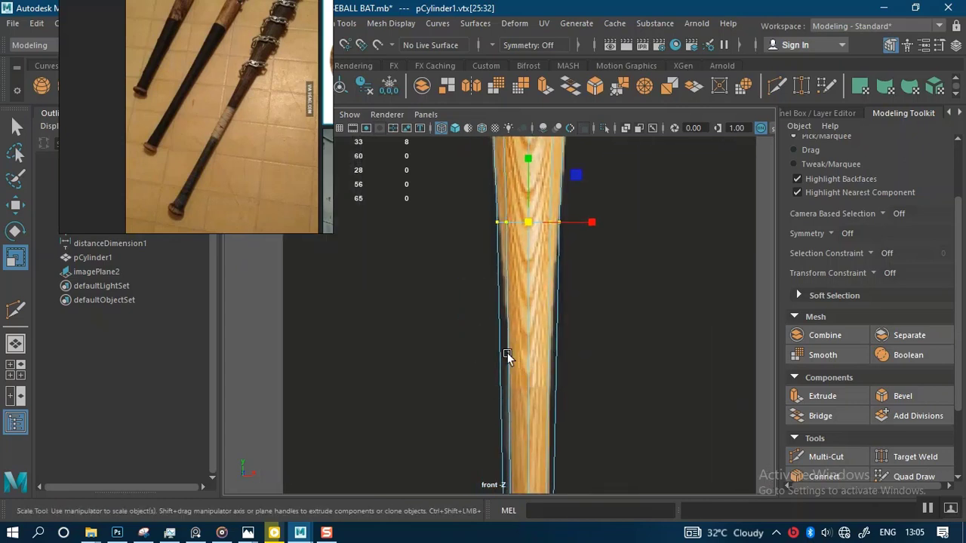
click(826, 456)
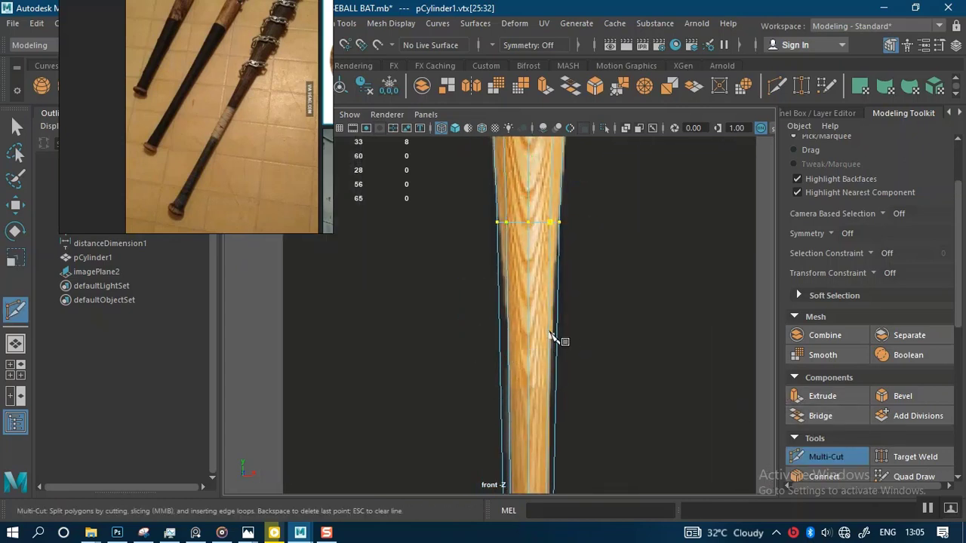
ctrl+click(554, 336)
ctrl+click(553, 382)
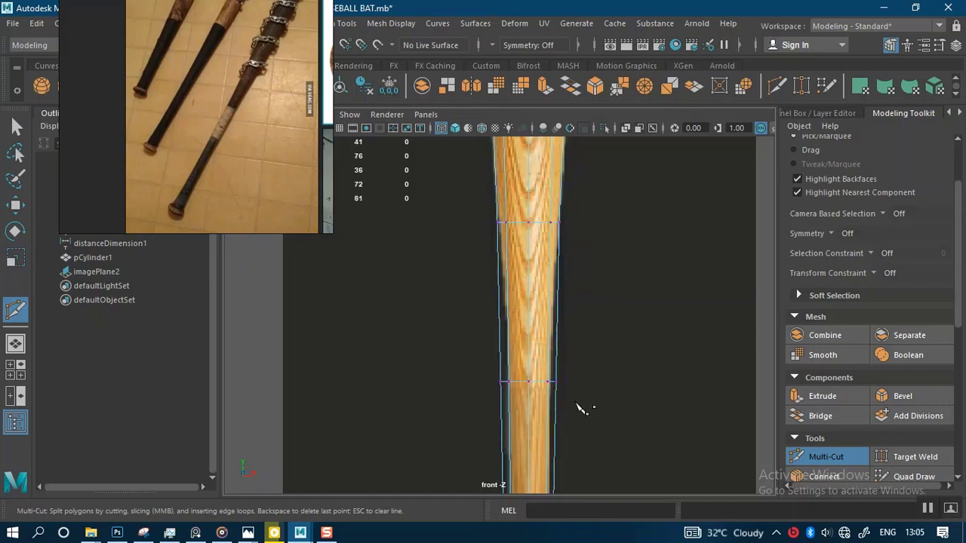
Select the lower loop's vertices and scale them uniformly to about 0.80 to match the start of the handle.
key(q)
drag(463, 349, 589, 415)
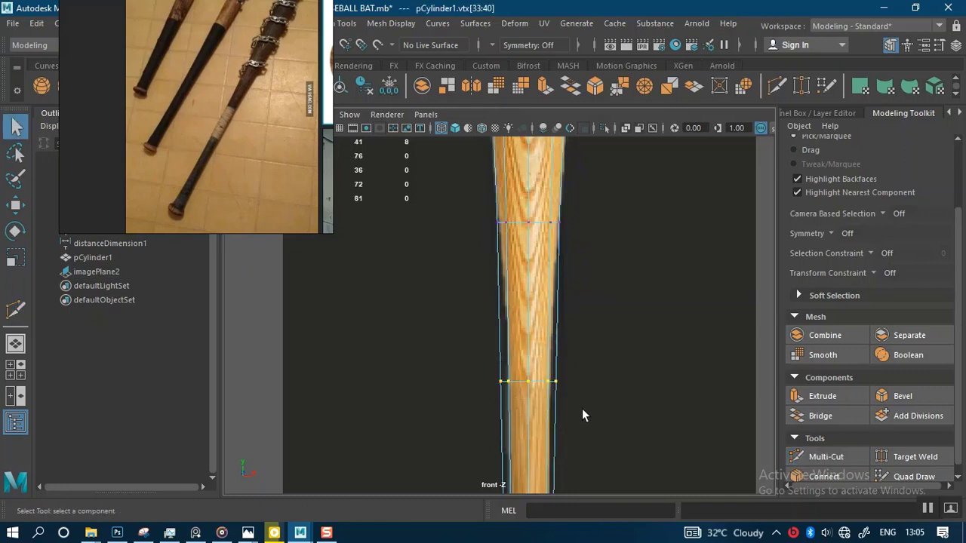
key(r)
drag(528, 384, 521, 383)
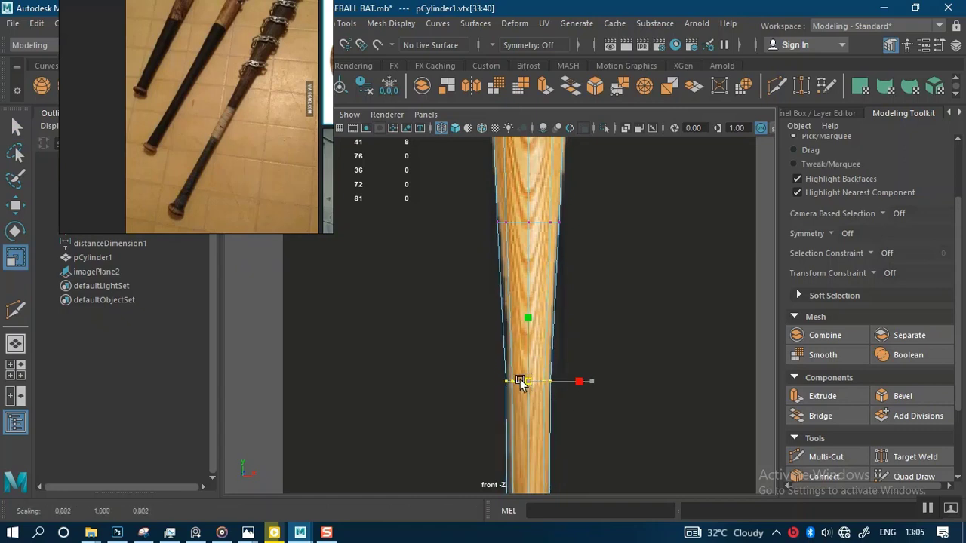
Examine how the cylinder's outline follows the reference bat from the taper down to the knob, with Multi-Cut ready for further loops.
scroll(567, 378, down, 5)
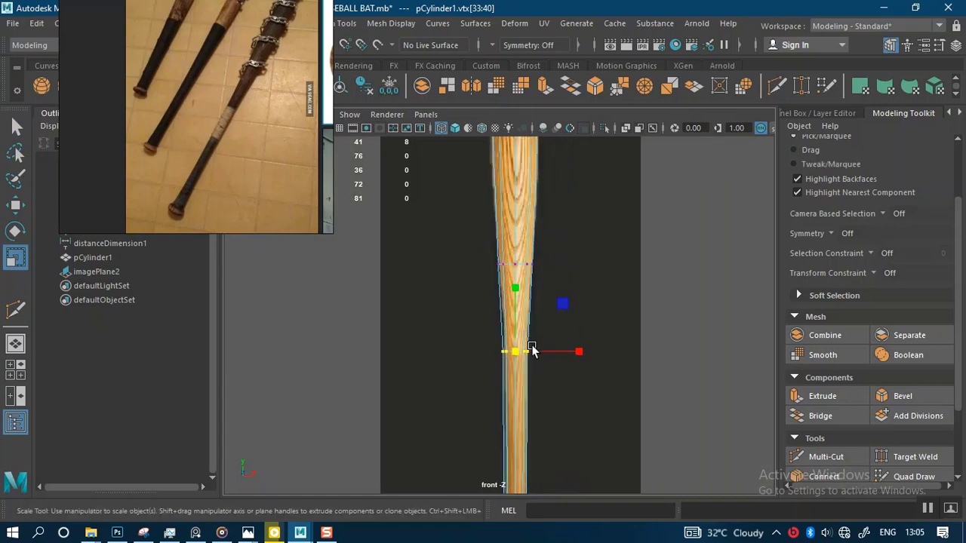
alt+middle_drag(533, 350, 533, 185)
scroll(546, 449, up, 5)
alt+middle_drag(533, 352, 520, 313)
alt+right_drag(519, 313, 472, 105)
alt+middle_drag(505, 233, 493, 446)
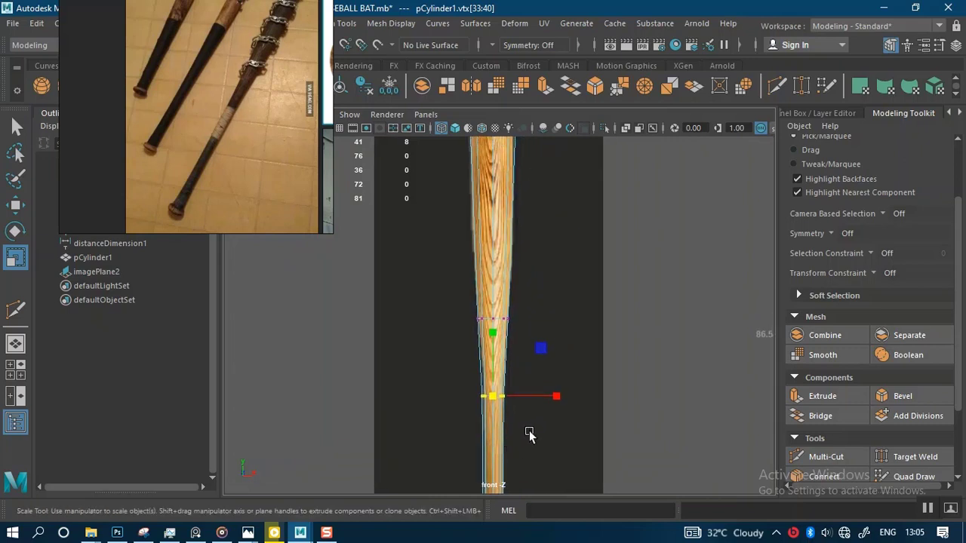
alt+right_drag(526, 438, 531, 261)
key(r)
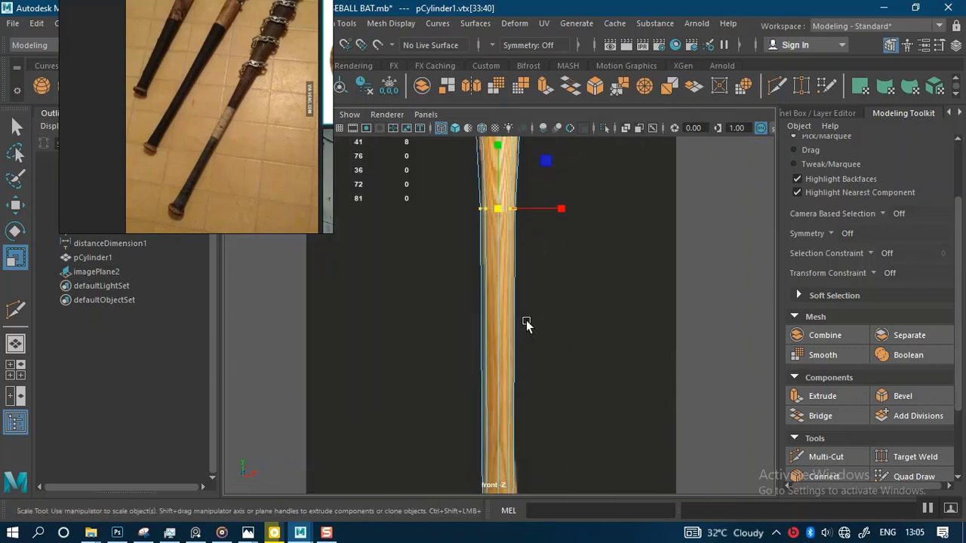
alt+right_drag(526, 320, 528, 354)
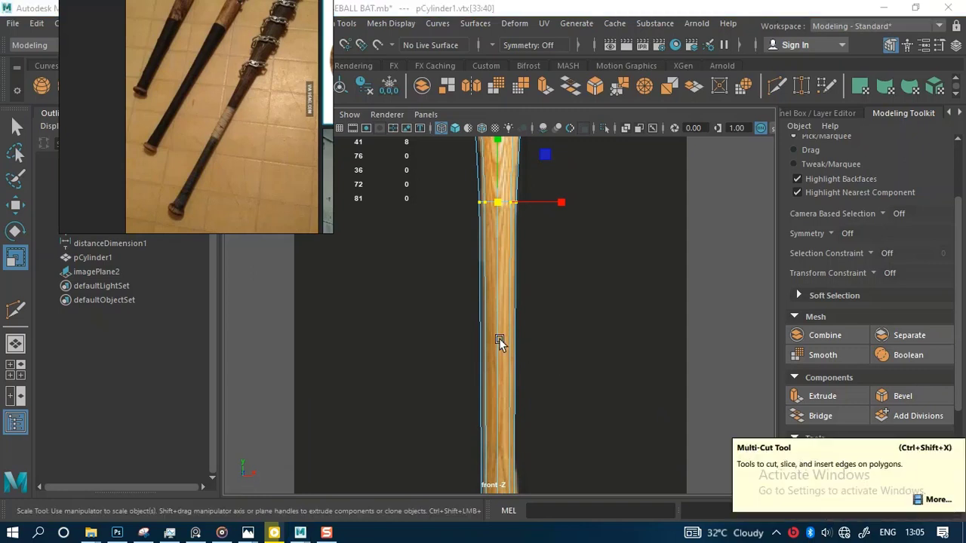
alt+right_drag(599, 375, 534, 351)
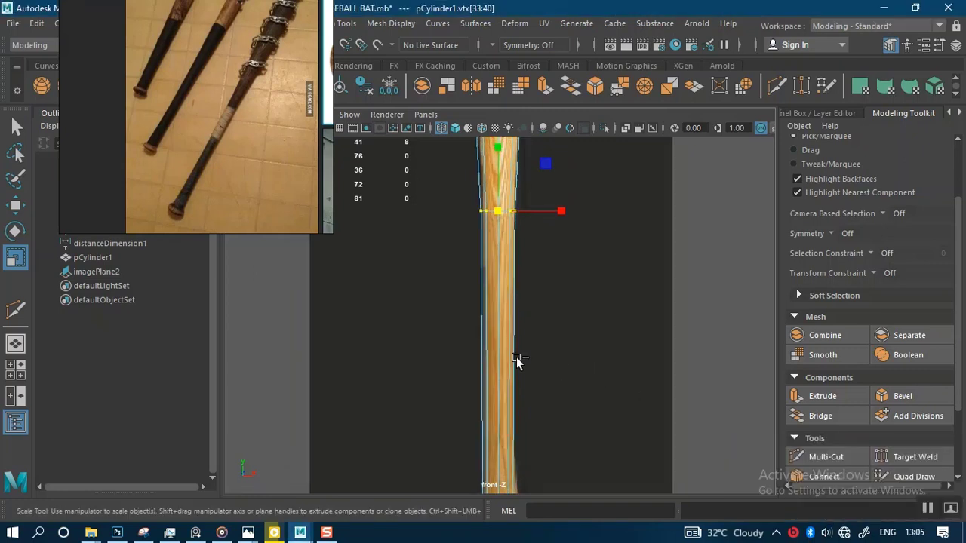
click(824, 456)
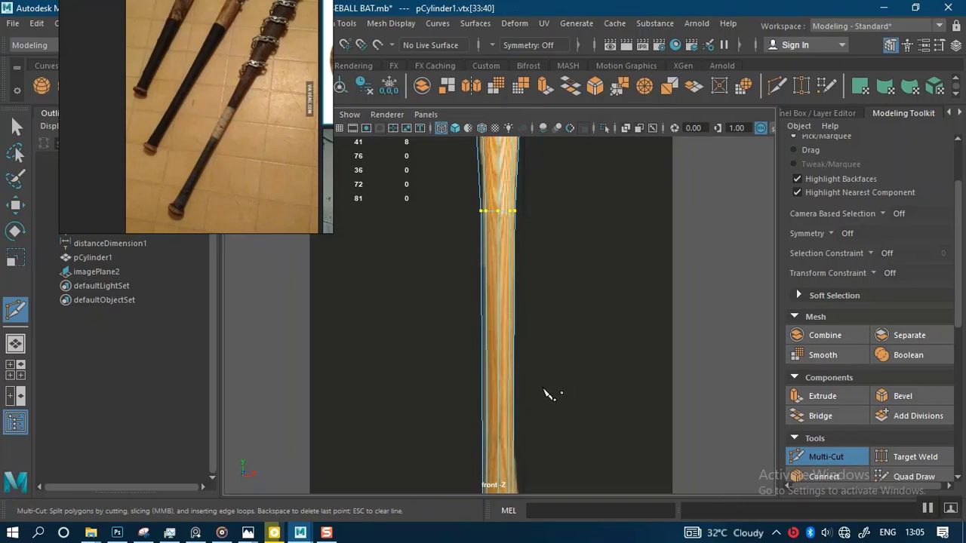
alt+middle_drag(549, 394, 557, 295)
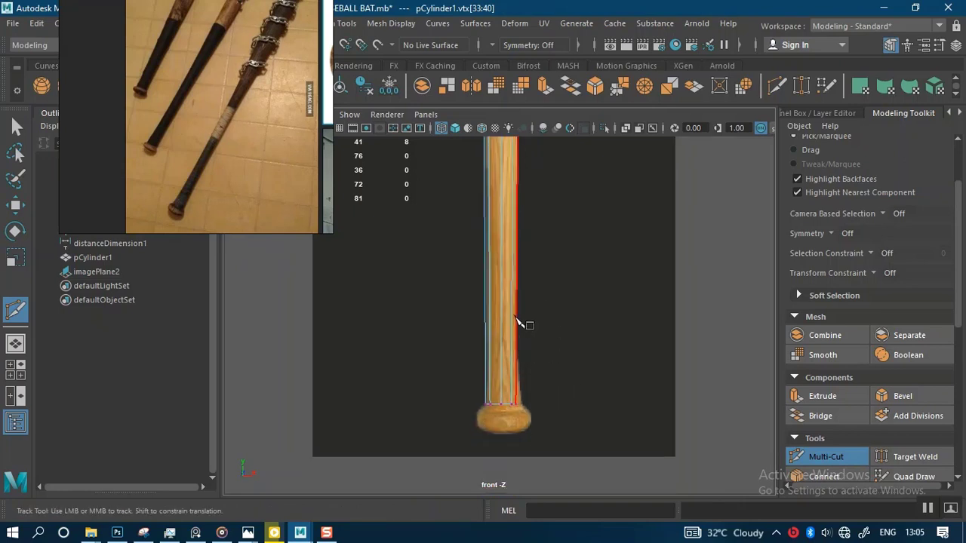
alt+middle_drag(521, 323, 523, 392)
Switch to the reference board, add 2 baseball bat.jpg from the REF folder below the existing images, and focus on it.
scroll(179, 123, down, 4)
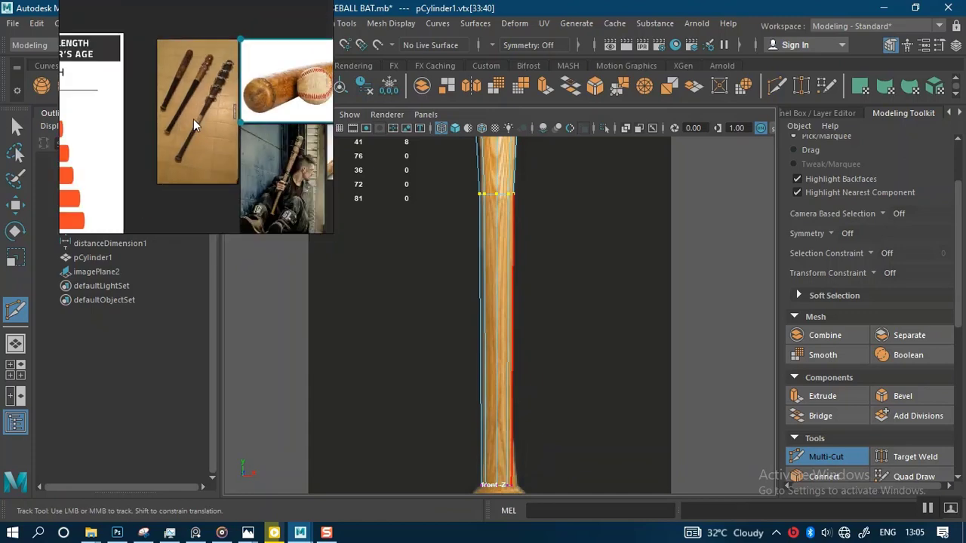
scroll(194, 126, down, 4)
middle_drag(226, 176, 231, 127)
mouse_move(90, 532)
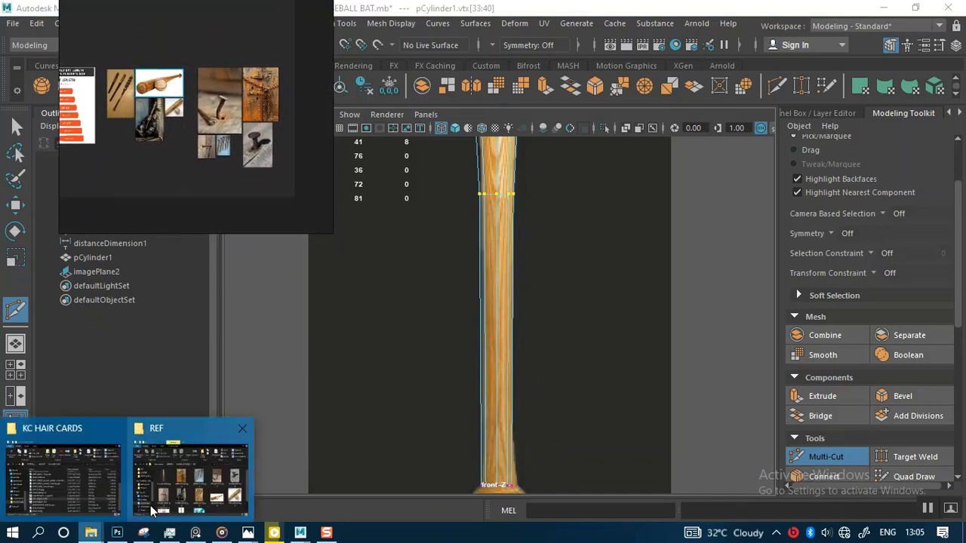
click(194, 472)
click(298, 287)
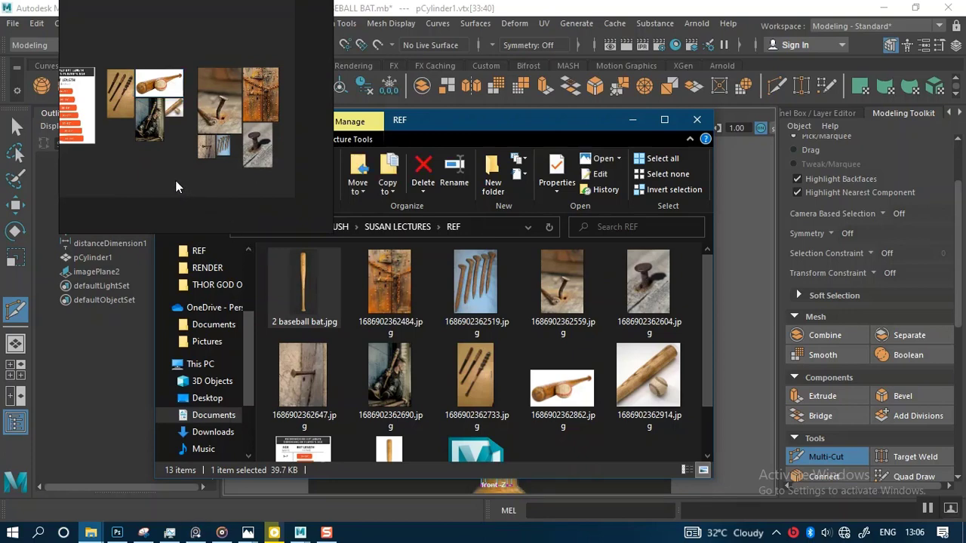
drag(175, 182, 164, 179)
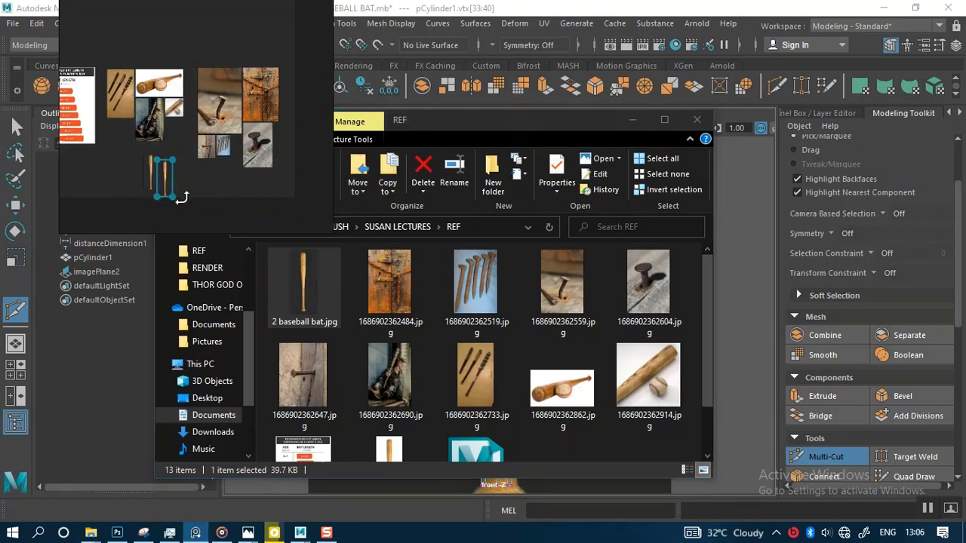
double_click(149, 178)
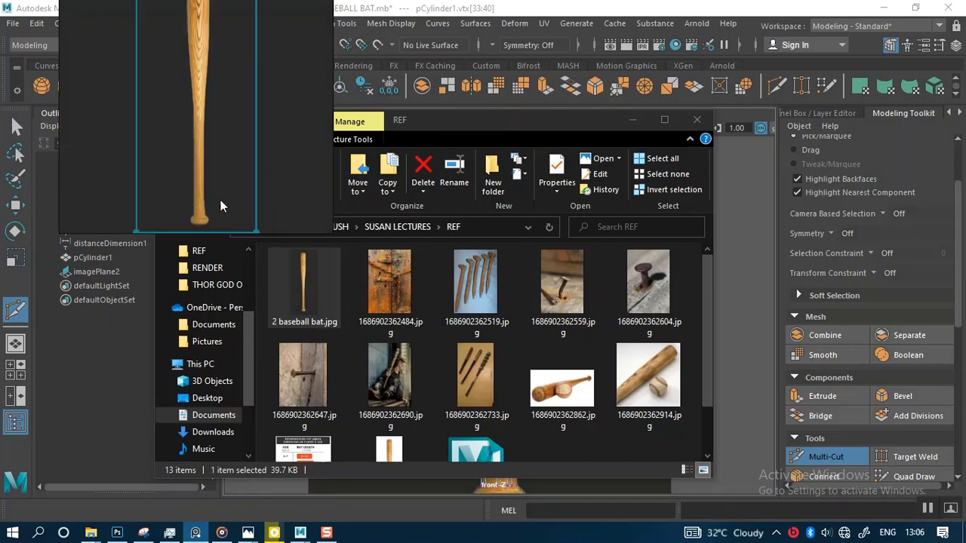
Minimize the file browser and move the reference board so the whole baseball bat shows beside the mesh.
click(633, 119)
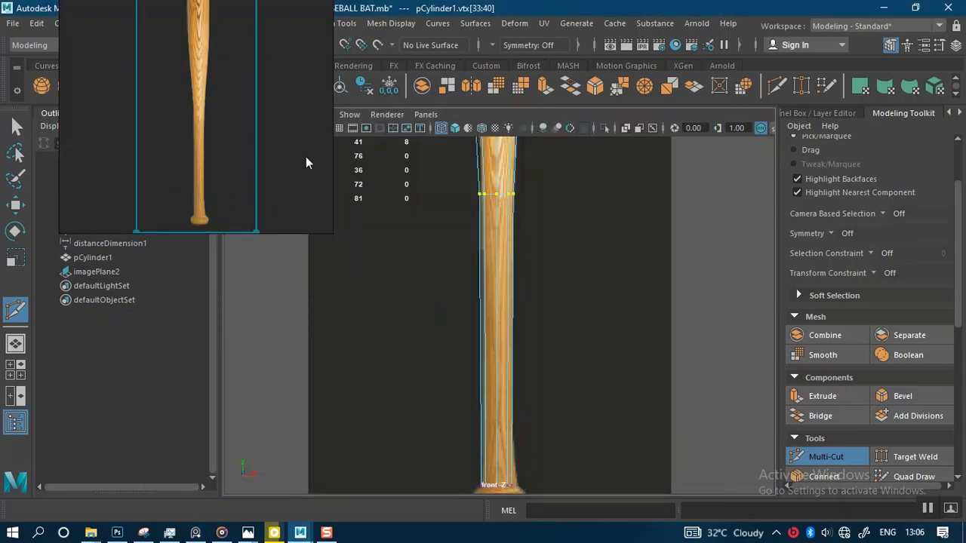
drag(268, 143, 228, 309)
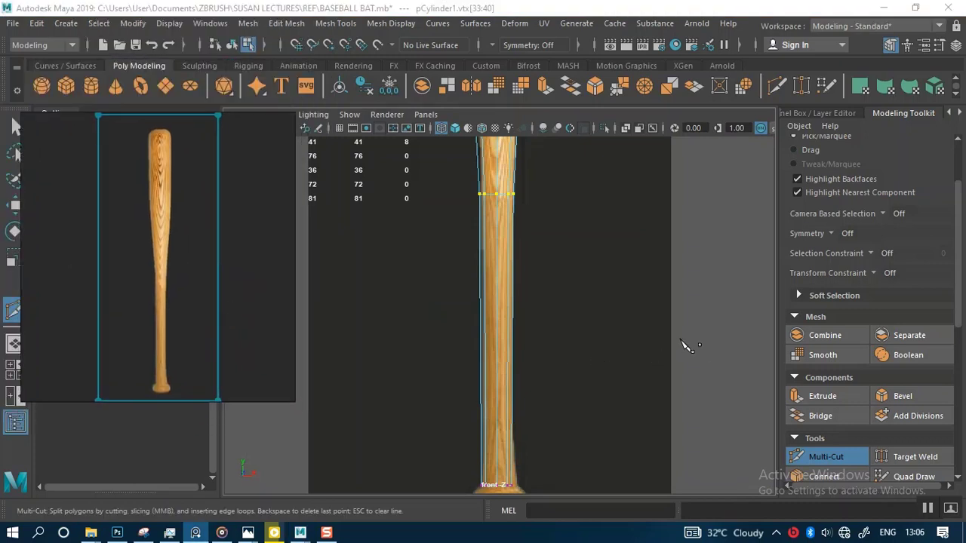
Examine how the mesh outline follows the reference bat's handle between the lowest edge loop and the knob.
scroll(694, 345, down, 2)
scroll(632, 309, up, 3)
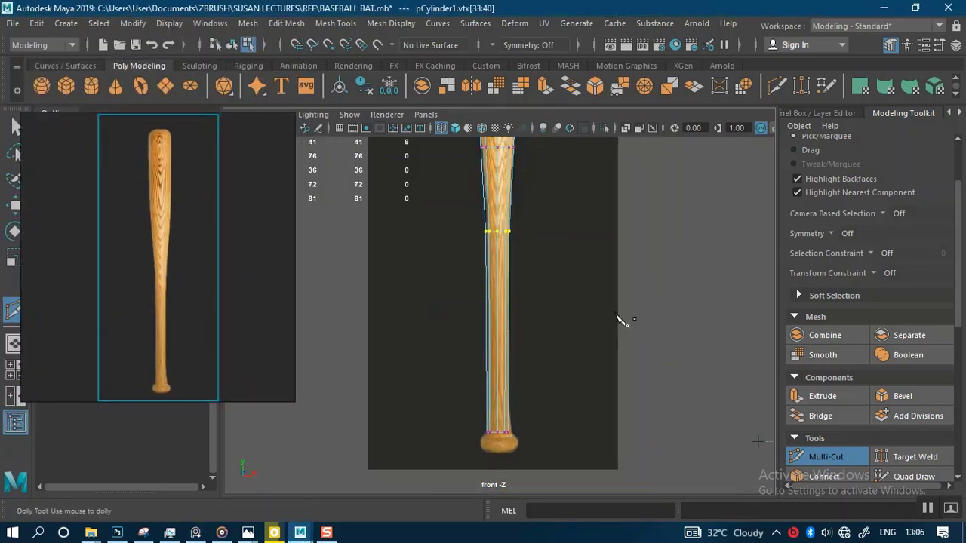
scroll(636, 319, up, 1)
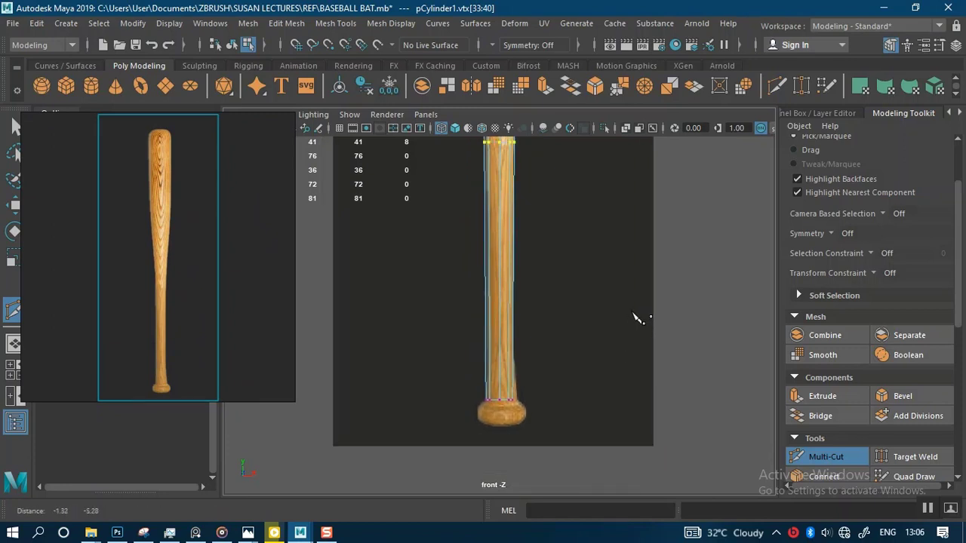
scroll(675, 410, up, 2)
scroll(677, 481, up, 1)
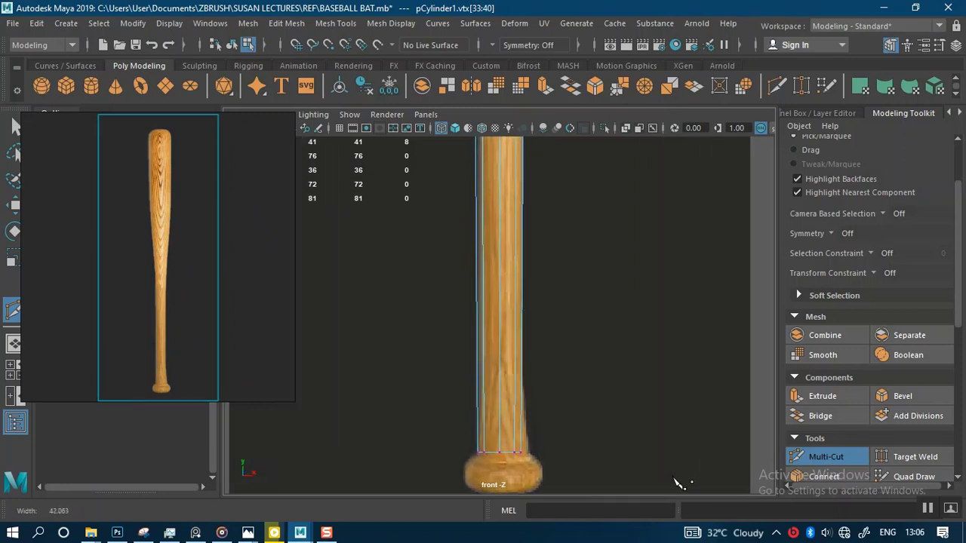
alt+right_drag(567, 240, 626, 480)
alt+middle_drag(551, 212, 549, 282)
alt+middle_drag(529, 487, 533, 327)
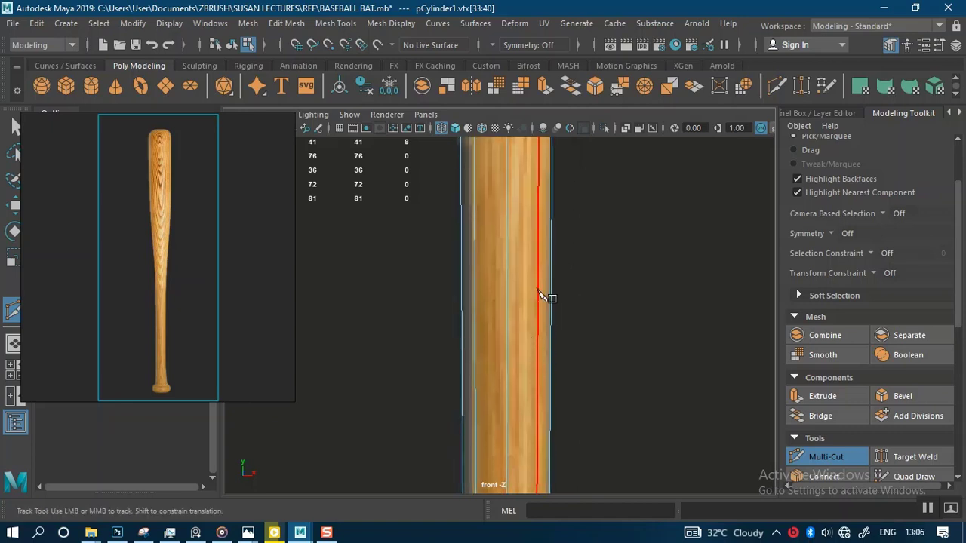
alt+right_drag(534, 302, 477, 94)
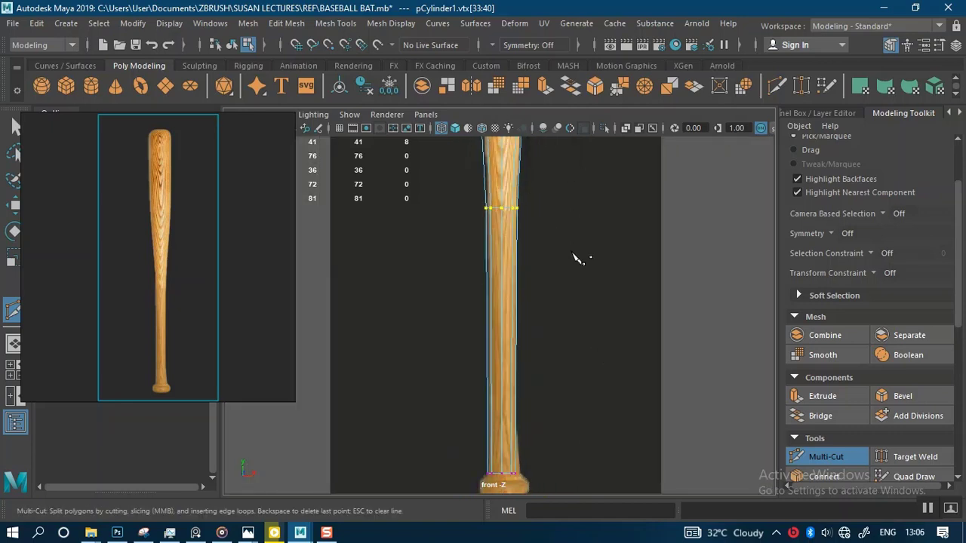
alt+right_drag(574, 254, 515, 232)
alt+middle_drag(541, 256, 513, 251)
alt+right_drag(514, 252, 510, 370)
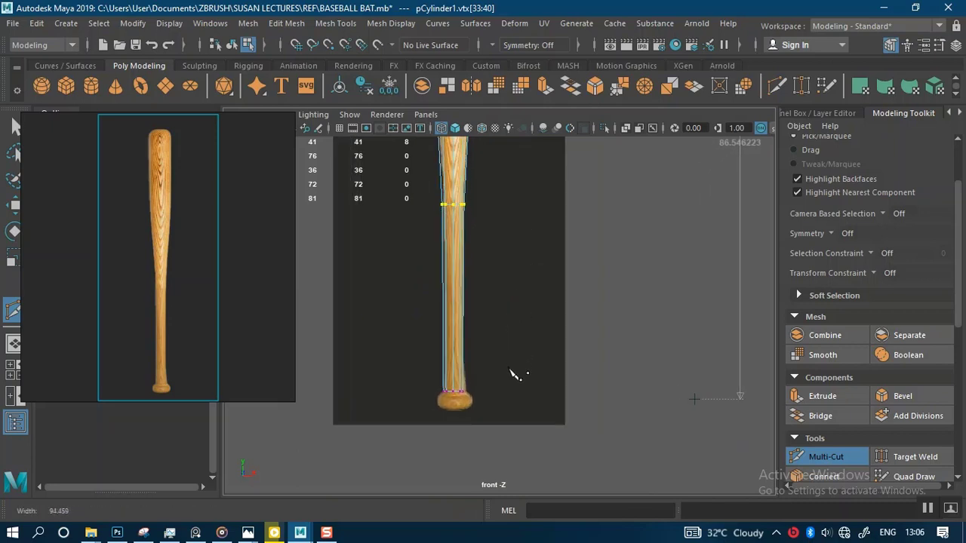
Insert an edge loop with Multi-Cut in the upper part of the handle and scale its vertices to about 0.94.
alt+right_drag(487, 277, 505, 271)
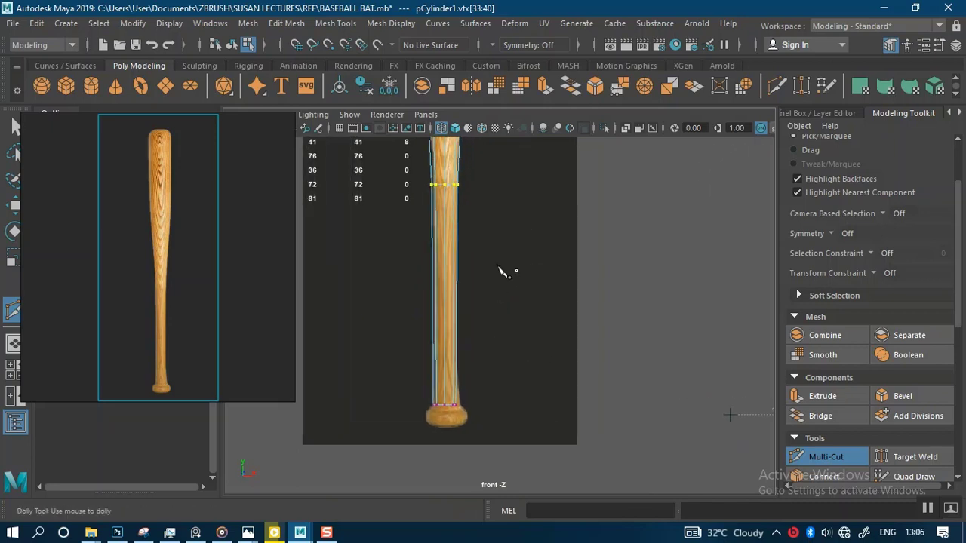
alt+middle_drag(505, 271, 574, 305)
alt+right_drag(574, 305, 537, 287)
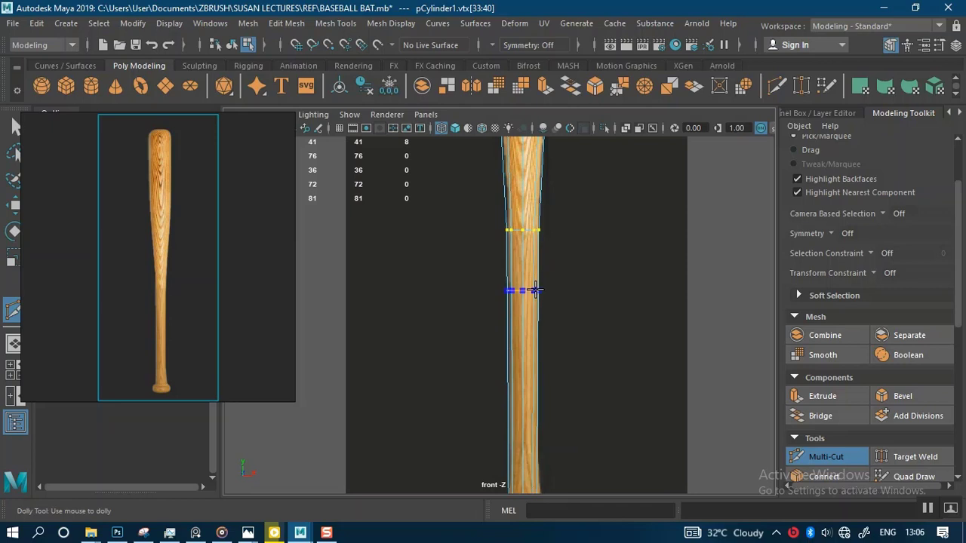
ctrl+click(535, 290)
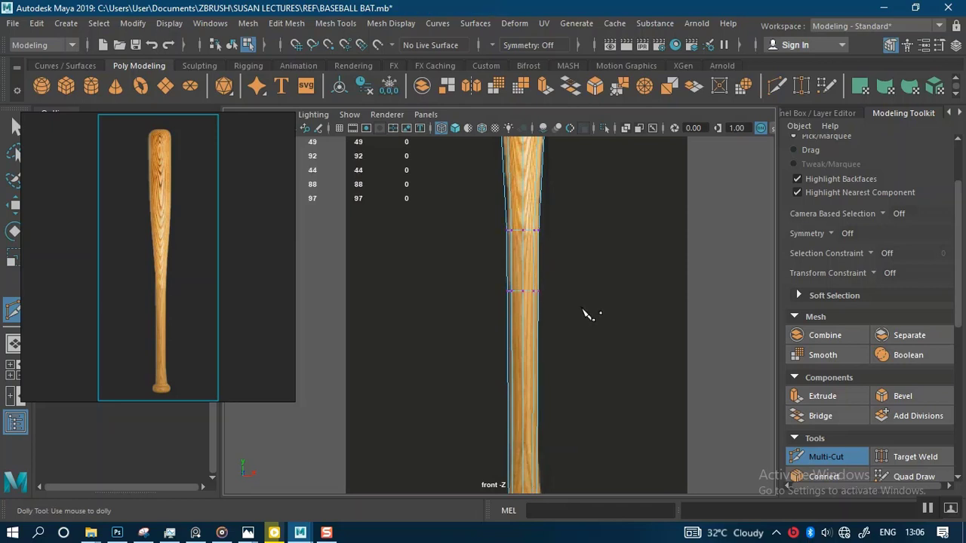
key(q)
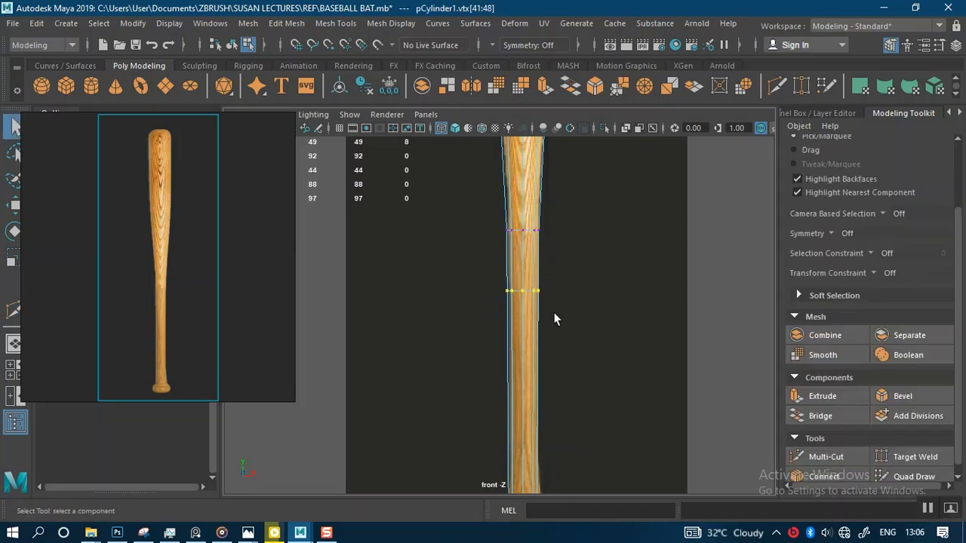
key(r)
drag(522, 298, 520, 298)
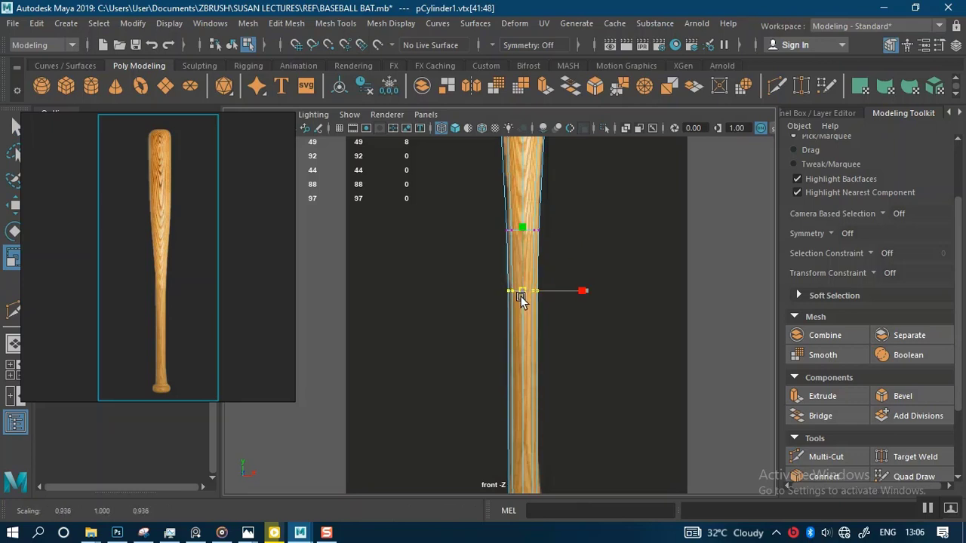
Select the cylinder's bottom ring of vertices and compare it with the handle's flare above the knob on the enlarged reference.
mouse_move(548, 362)
alt+middle_down()
mouse_move(556, 297)
mouse_move(569, 421)
mouse_move(562, 369)
alt+middle_up()
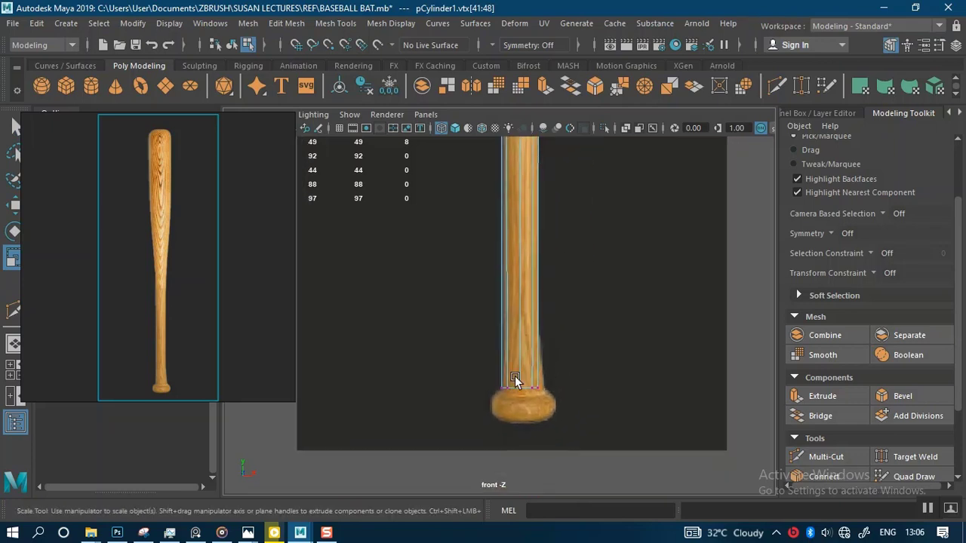
drag(576, 415, 575, 416)
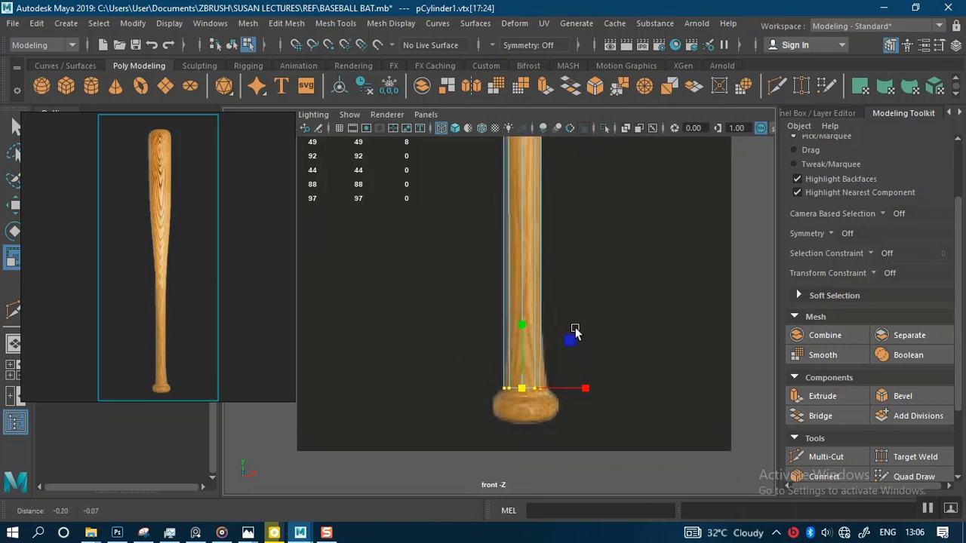
scroll(199, 270, up, 3)
scroll(198, 226, down, 3)
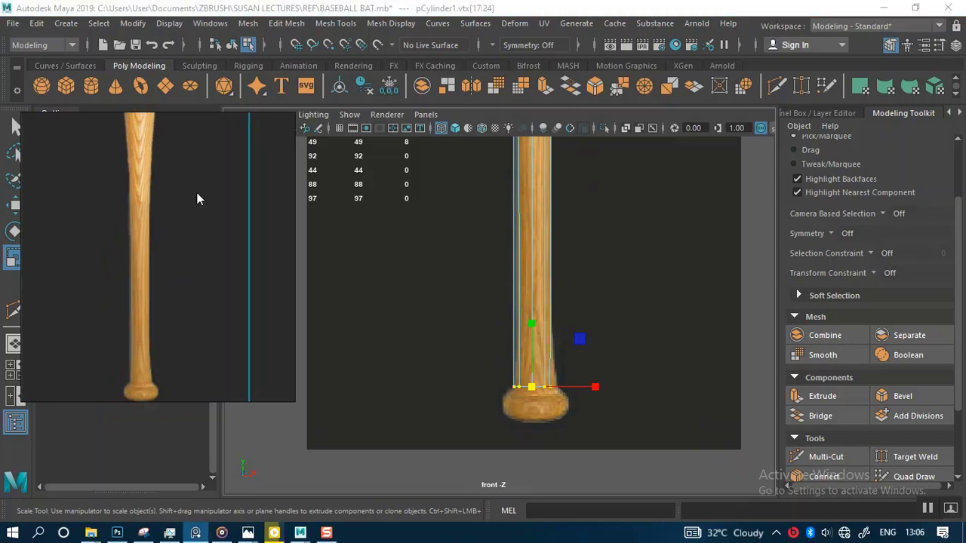
scroll(589, 341, up, 2)
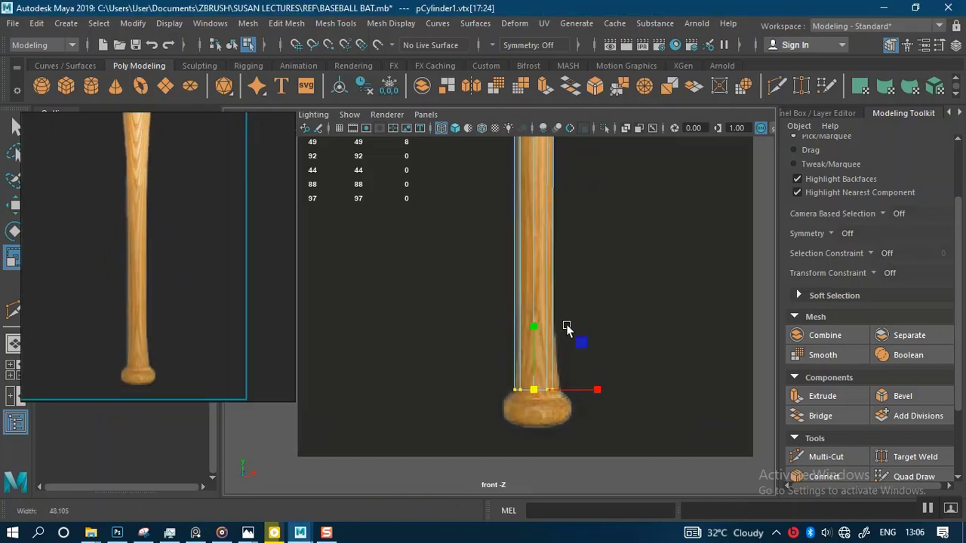
click(539, 394)
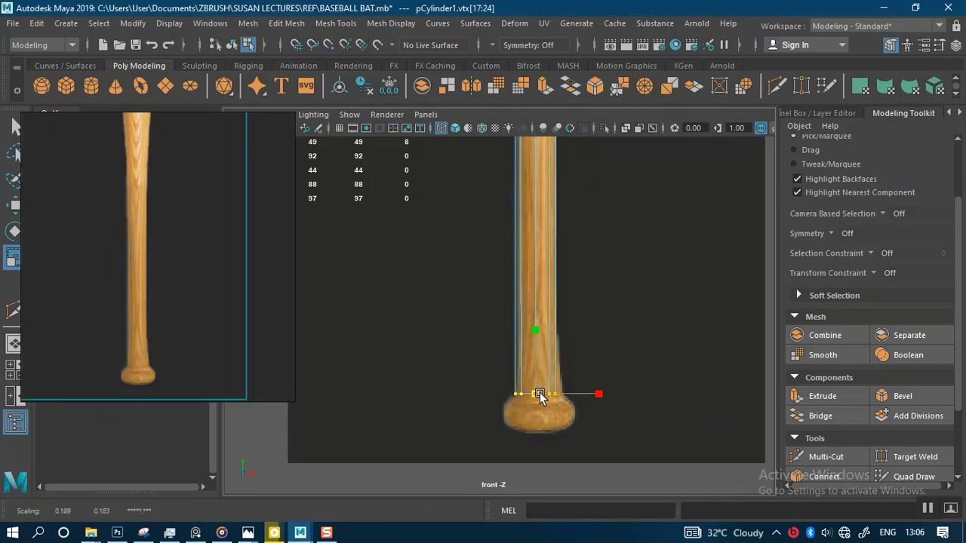
Insert an edge loop where the handle begins to flare above the knob, and scale the bottom ring of vertices to about 1.20.
click(826, 457)
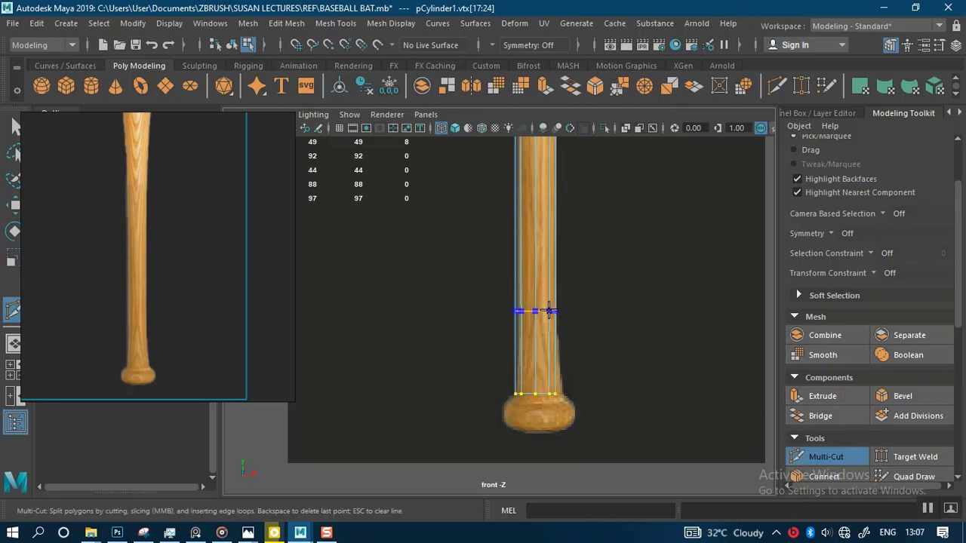
ctrl+click(550, 319)
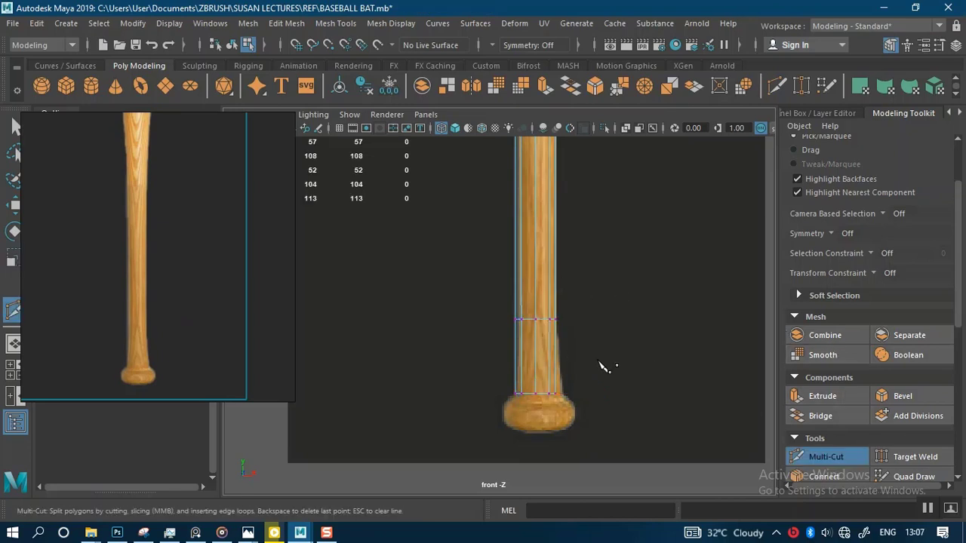
key(q)
drag(600, 365, 507, 406)
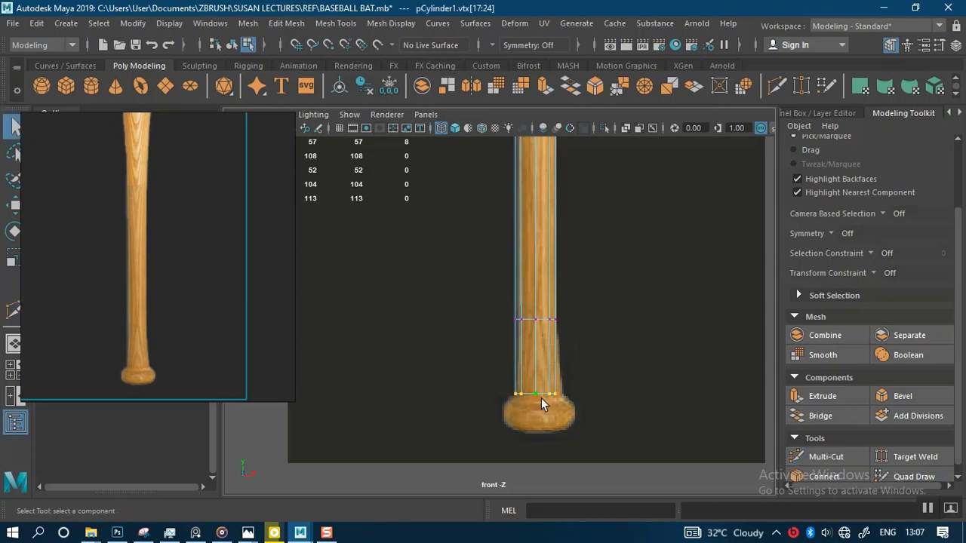
key(r)
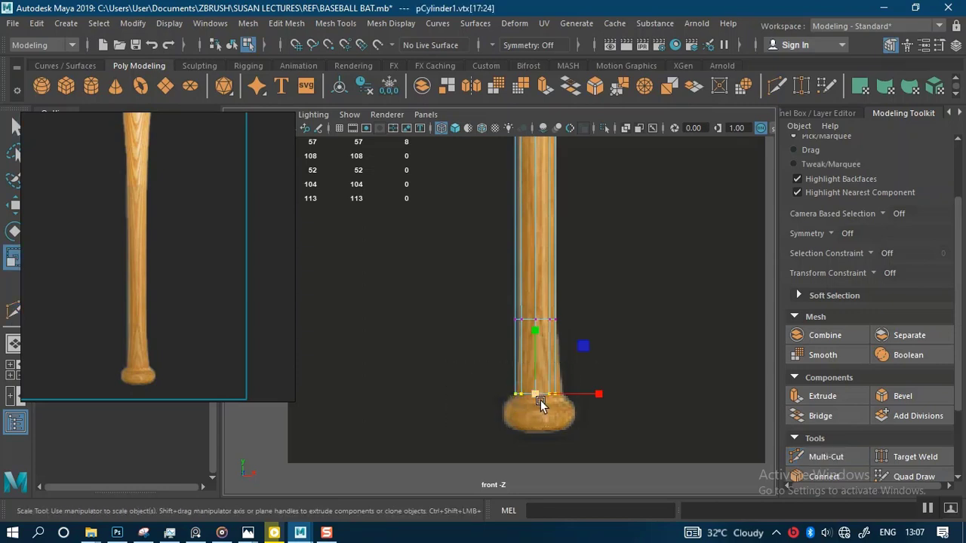
drag(540, 400, 541, 400)
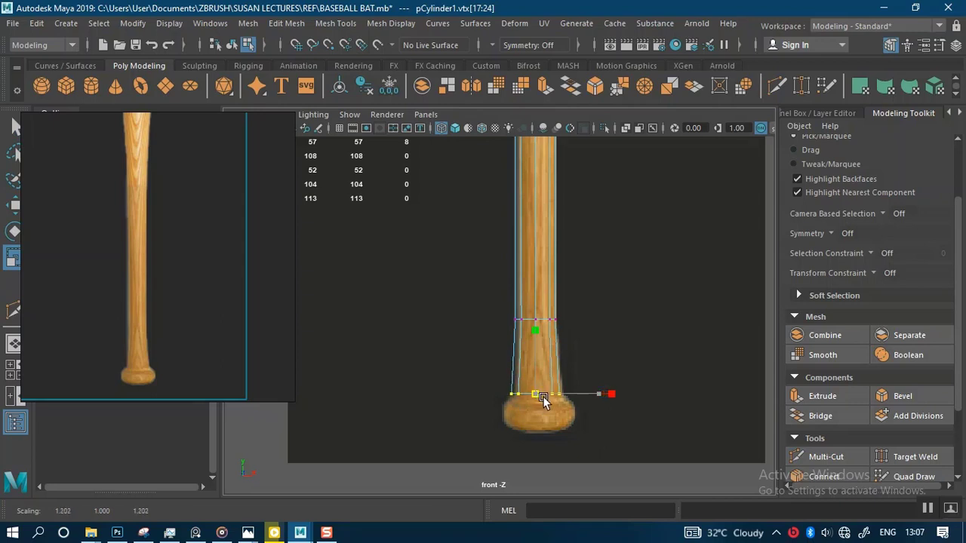
drag(544, 400, 544, 400)
Scale the two lowest vertex loops together to about 0.94, and select the upper of the two with the Move tool ready.
alt+right_drag(591, 372, 576, 387)
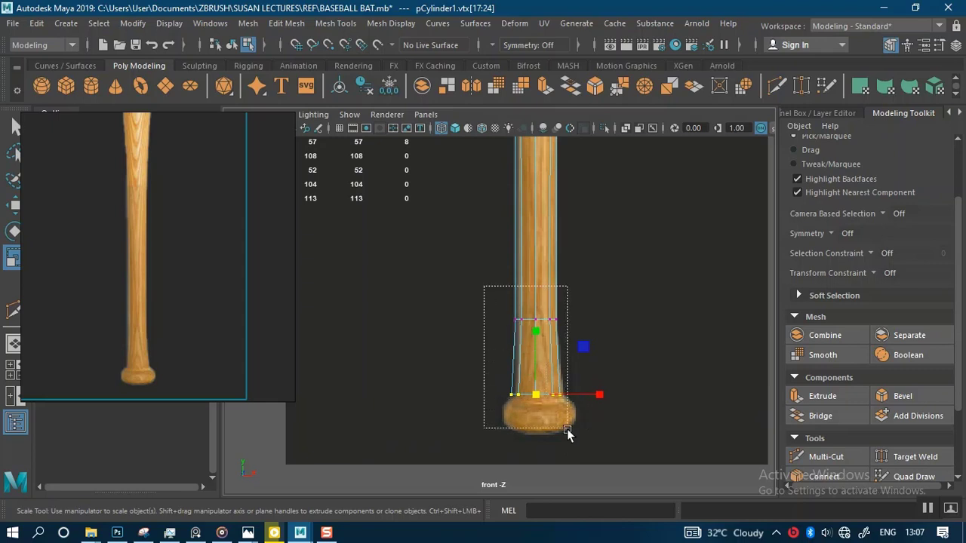
drag(534, 362, 532, 360)
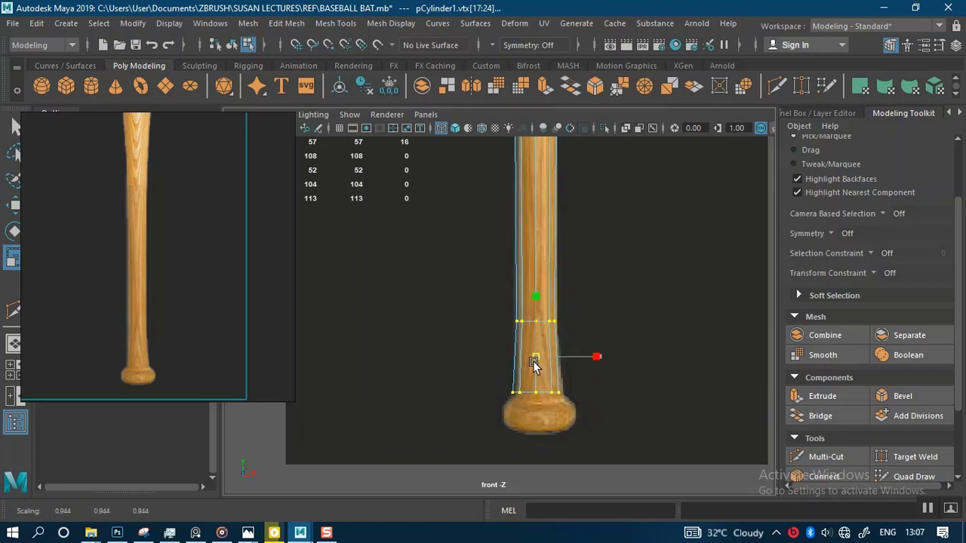
drag(499, 291, 578, 341)
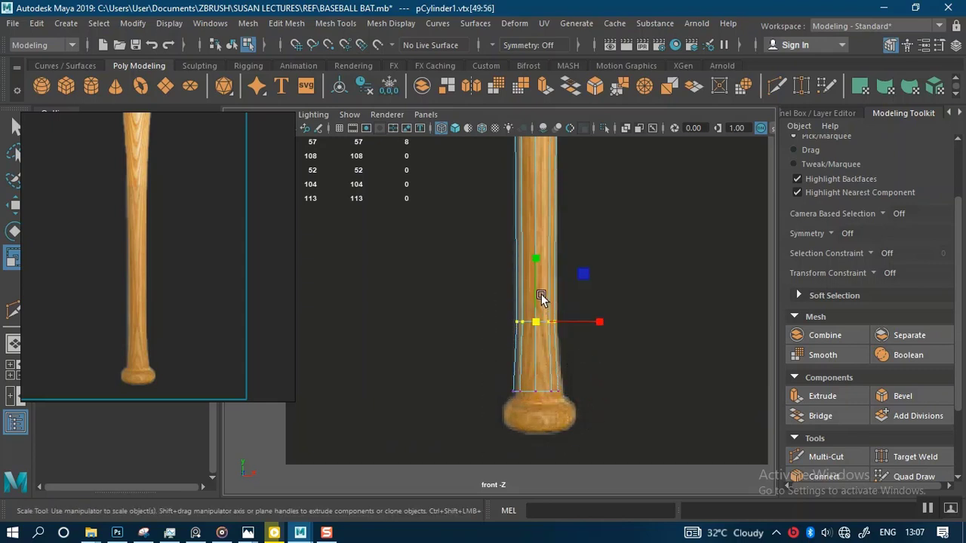
key(w)
In the perspective view, return the bat mesh to object mode and select it, viewing it against the image plane.
alt+right_drag(534, 273, 541, 170)
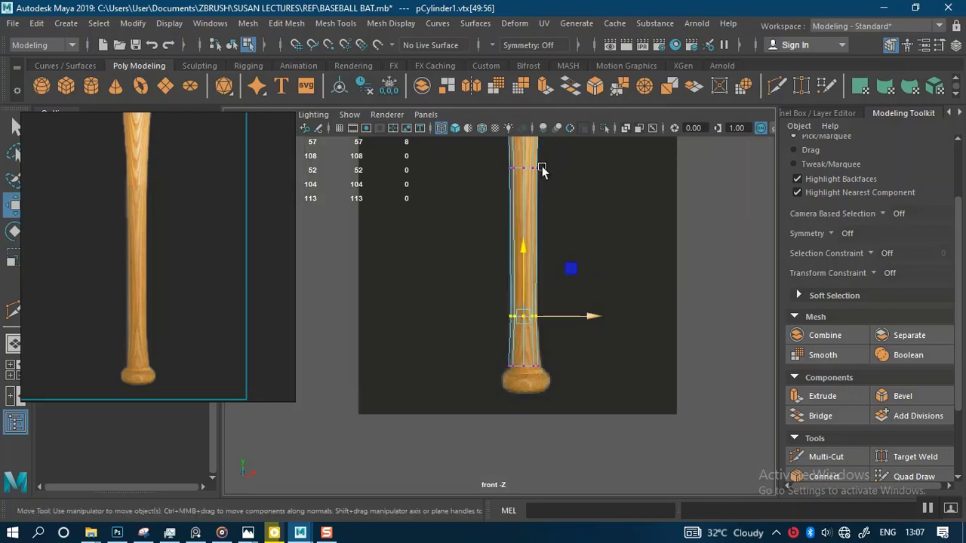
scroll(632, 248, down, 2)
key(space)
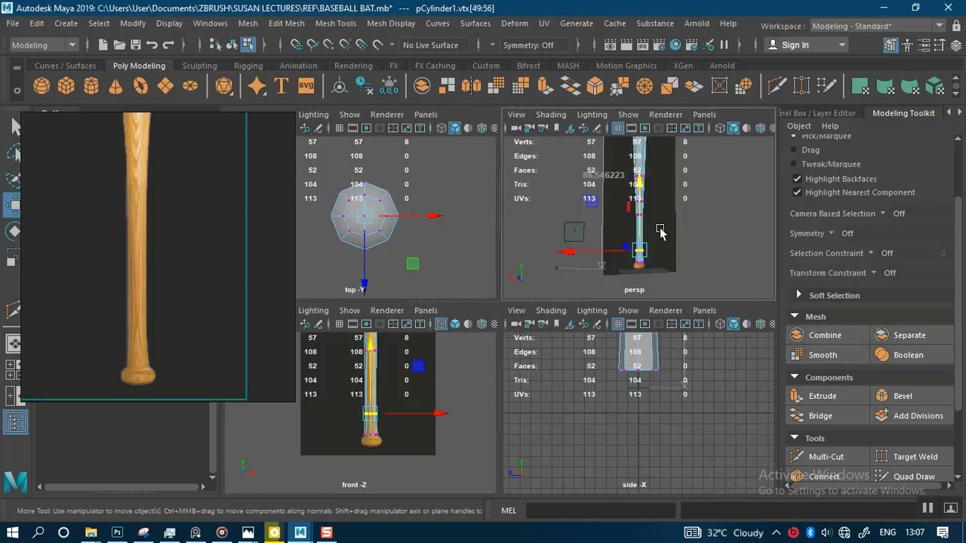
key(space)
scroll(623, 291, up, 5)
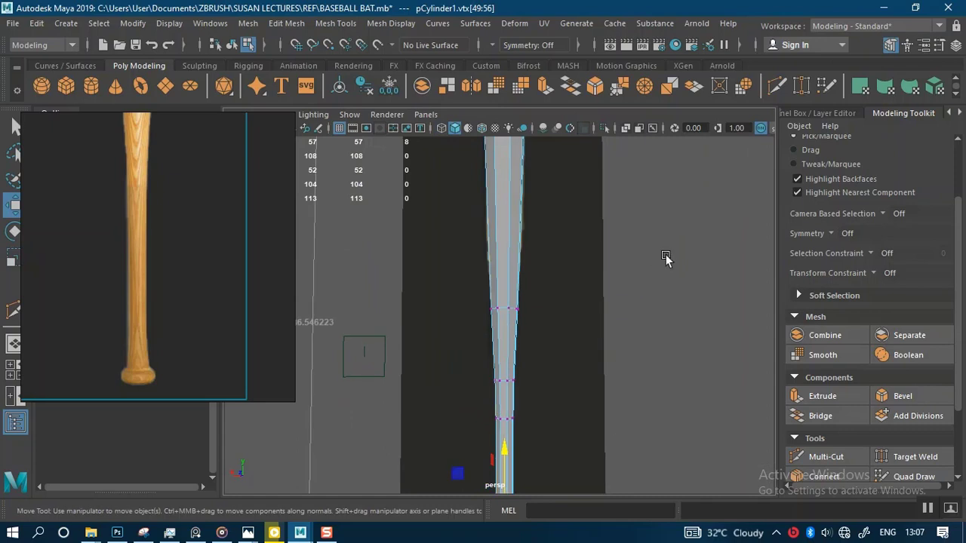
right_drag(665, 258, 705, 123)
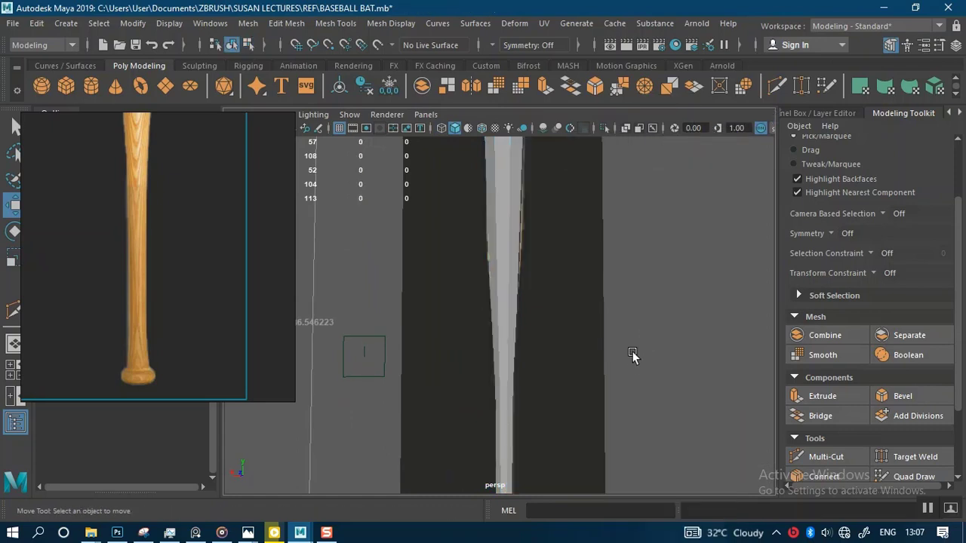
scroll(633, 356, down, 4)
alt+drag(535, 277, 526, 332)
click(500, 298)
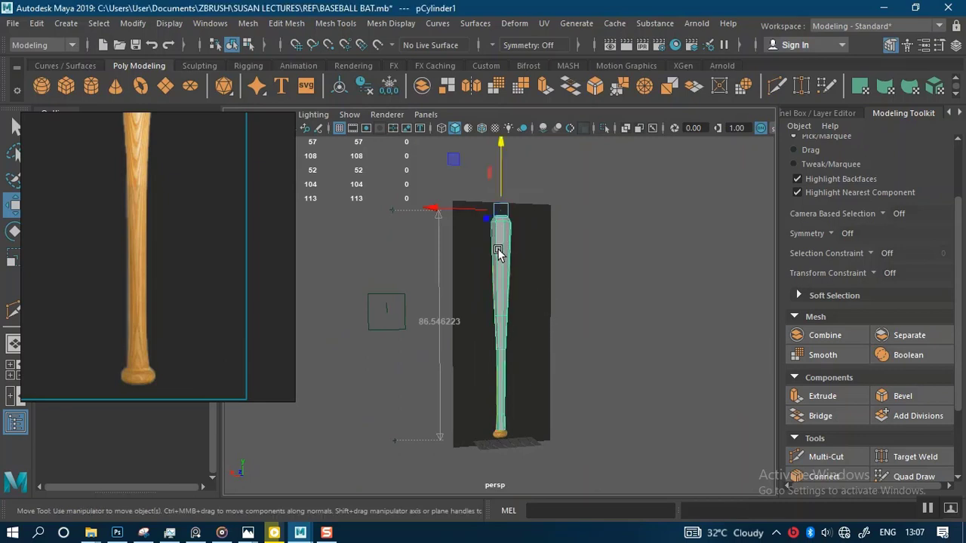
alt+drag(676, 172, 619, 276)
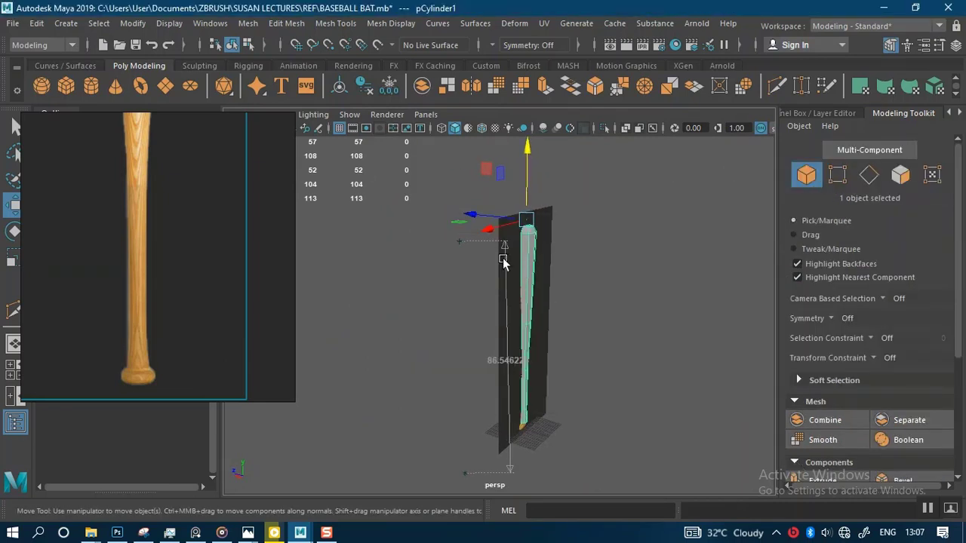
In the side view, move the bat mesh along the Z axis by about 6.67 cm, away from the image plane.
key(space)
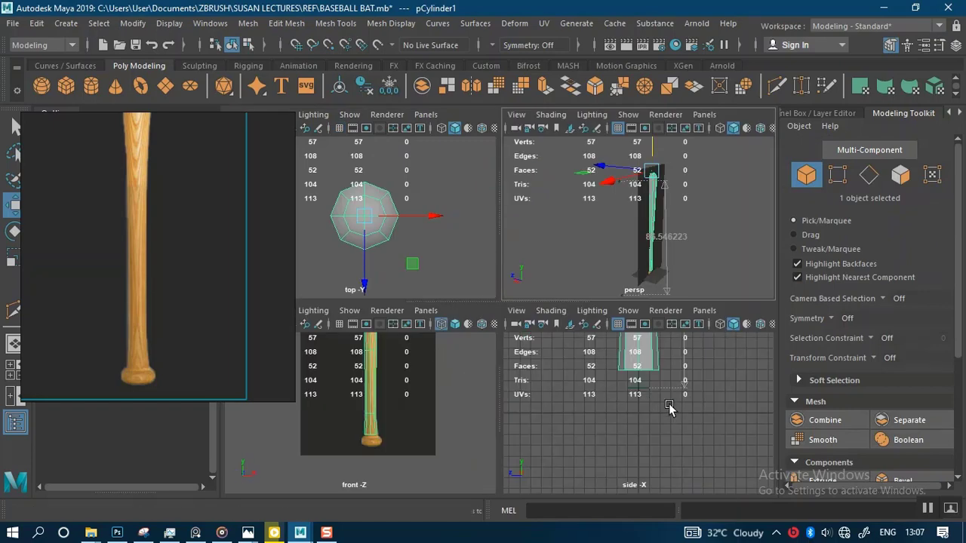
alt+right_drag(669, 409, 597, 247)
alt+middle_drag(654, 349, 649, 447)
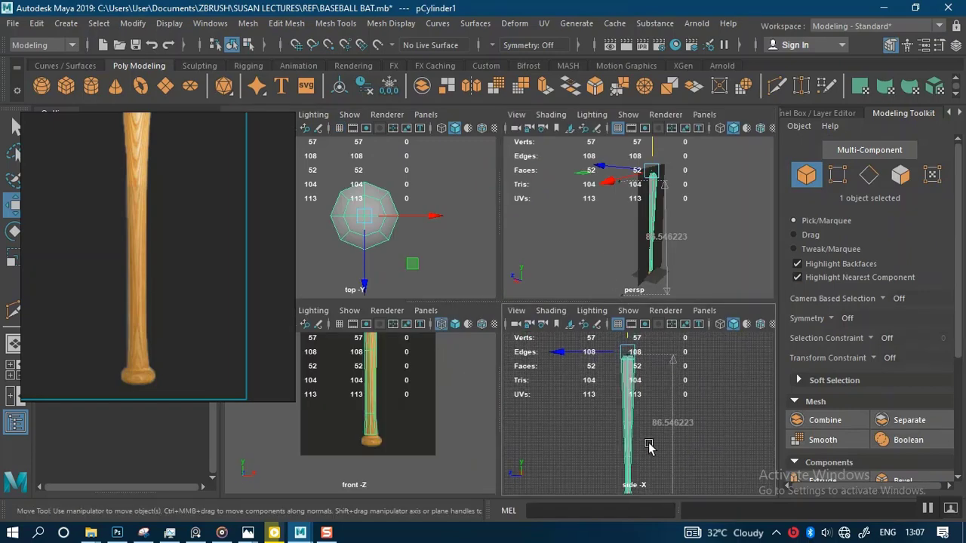
alt+right_drag(649, 447, 583, 370)
drag(562, 363, 552, 363)
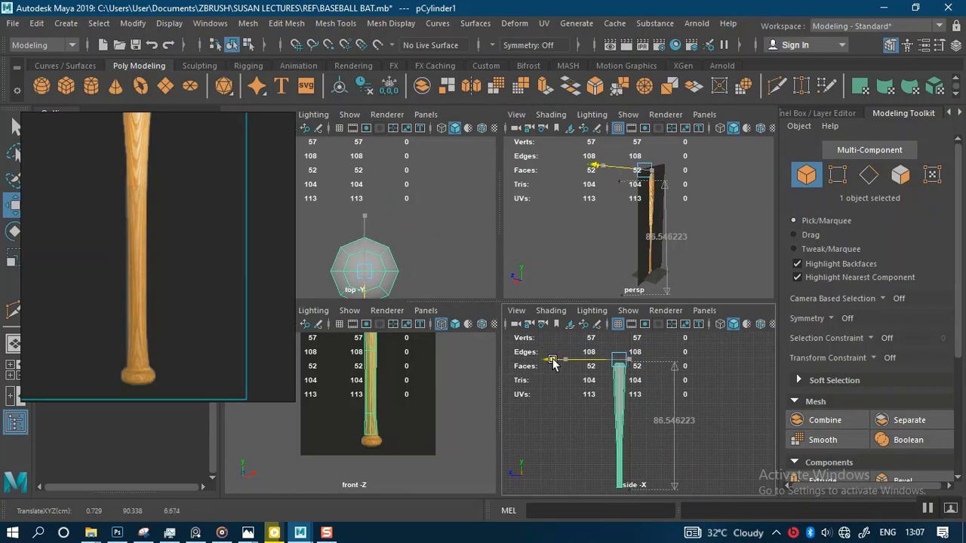
Move the bat mesh farther from the image plane along the Z axis, to about 12.52 cm.
alt+drag(640, 218, 688, 246)
drag(590, 151, 578, 153)
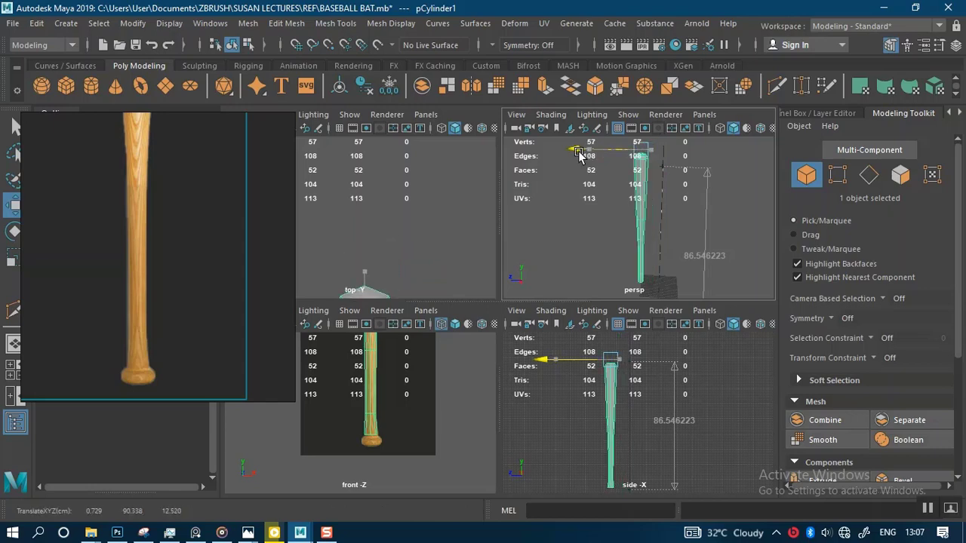
alt+drag(643, 211, 655, 233)
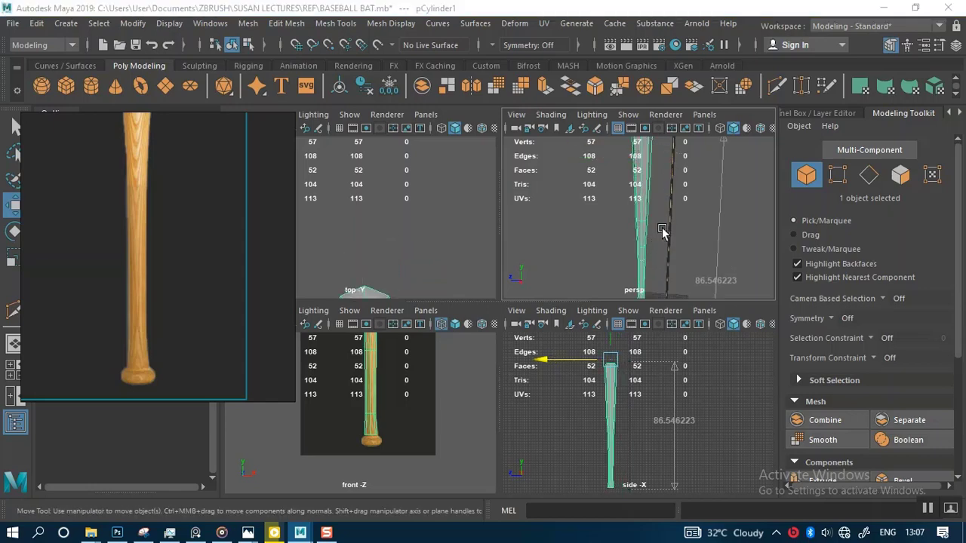
Compare the bat mesh's taper with the reference in a maximized perspective view and the full reference image.
key(space)
alt+drag(633, 304, 572, 309)
alt+right_drag(572, 309, 608, 459)
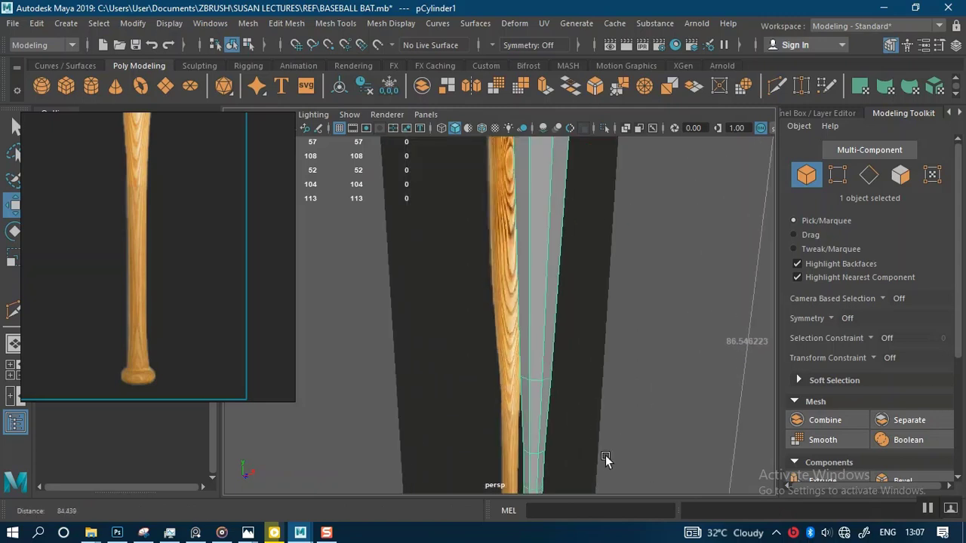
alt+drag(599, 324, 567, 283)
click(163, 245)
scroll(157, 317, up, 2)
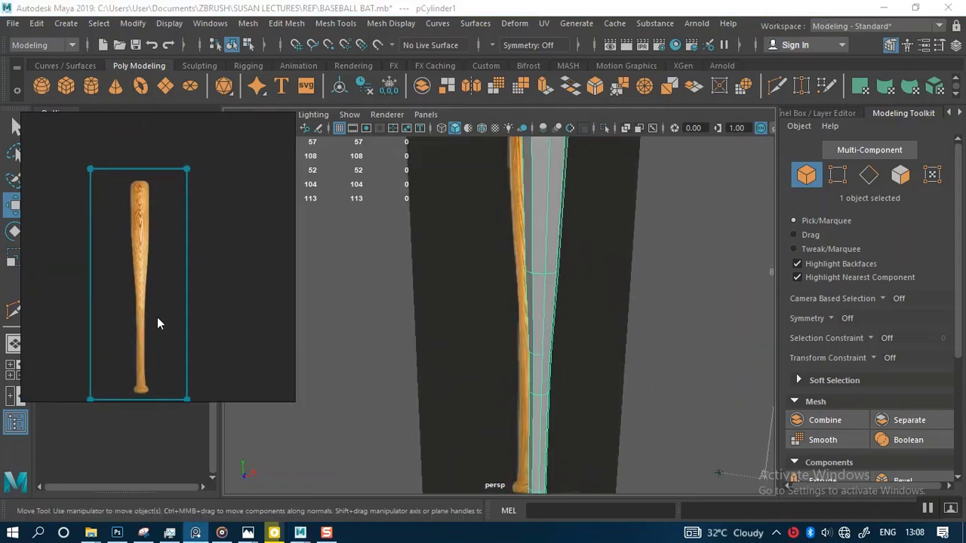
scroll(158, 314, up, 2)
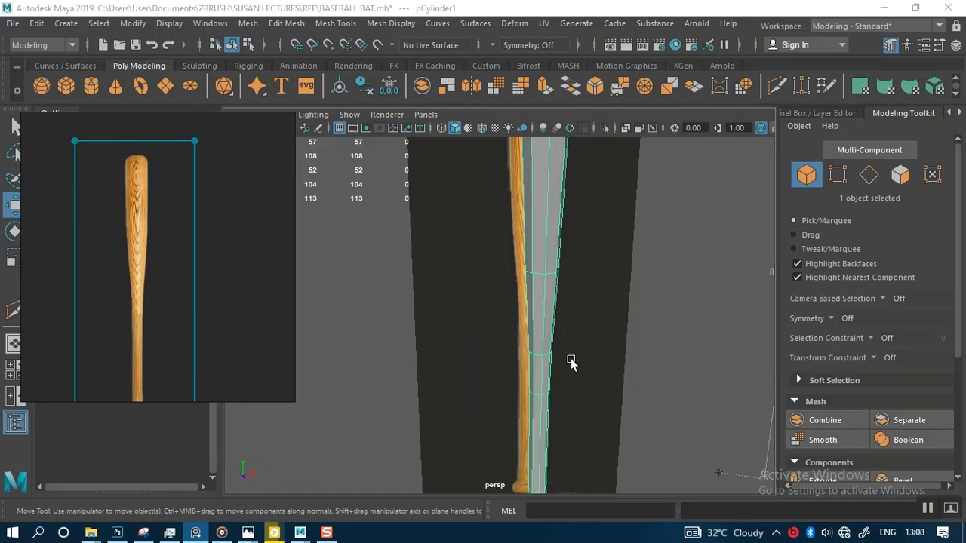
alt+right_drag(568, 356, 556, 274)
alt+drag(557, 274, 526, 275)
key(space)
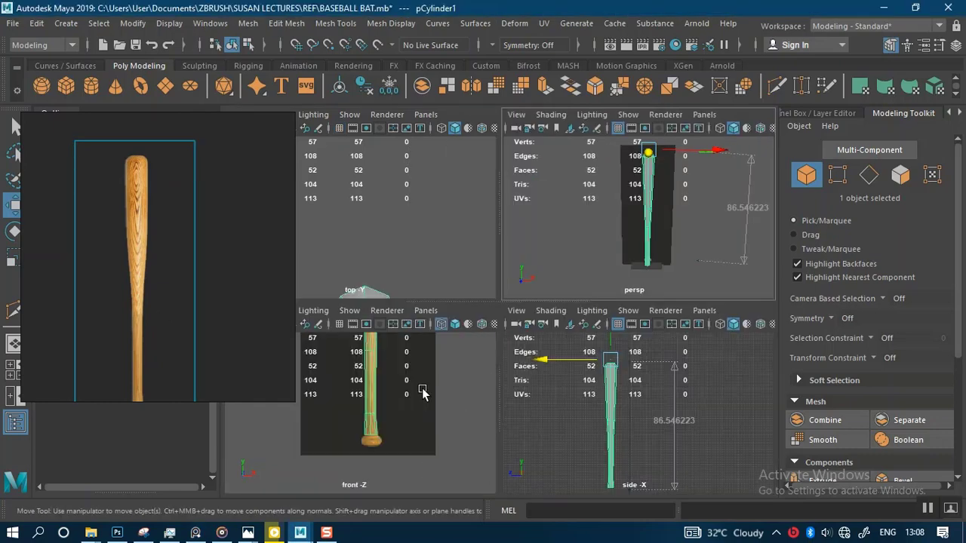
Check the barrel end in the front view and center the bat mesh's pivot.
key(space)
scroll(546, 400, up, 5)
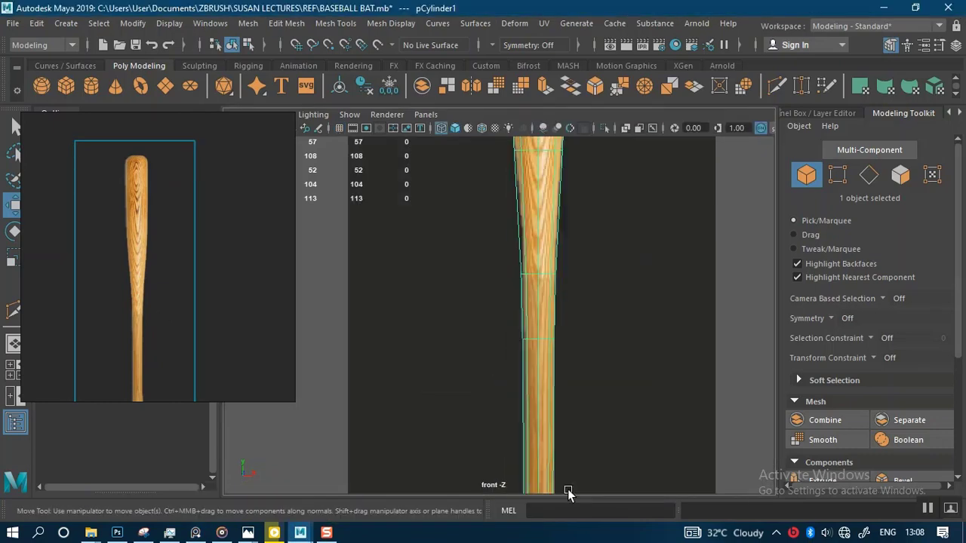
alt+middle_drag(549, 343, 539, 459)
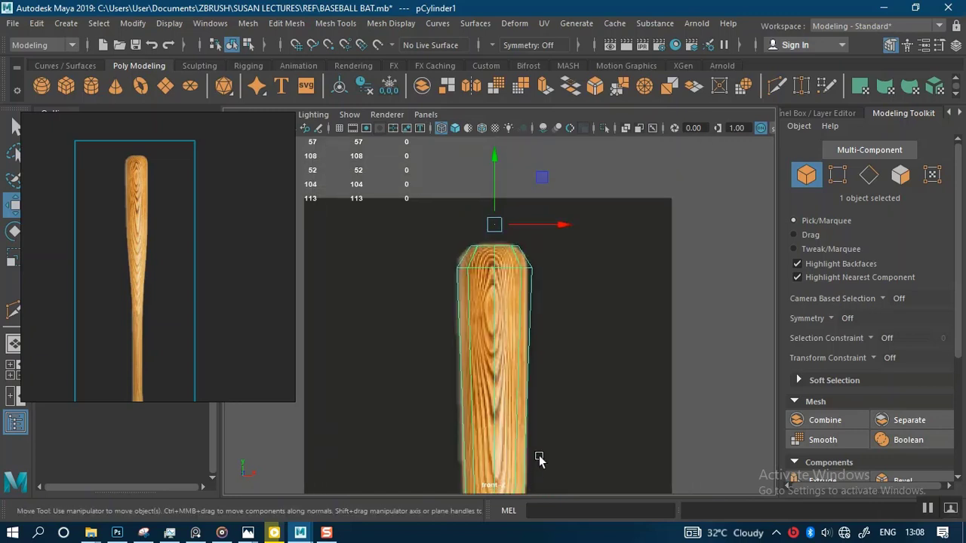
alt+middle_drag(539, 406, 546, 405)
scroll(502, 338, down, 1)
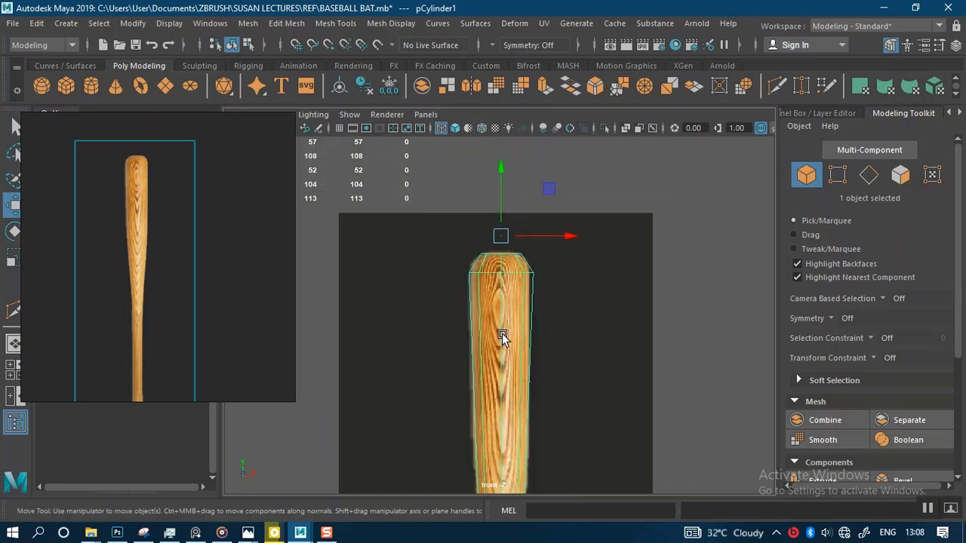
click(339, 86)
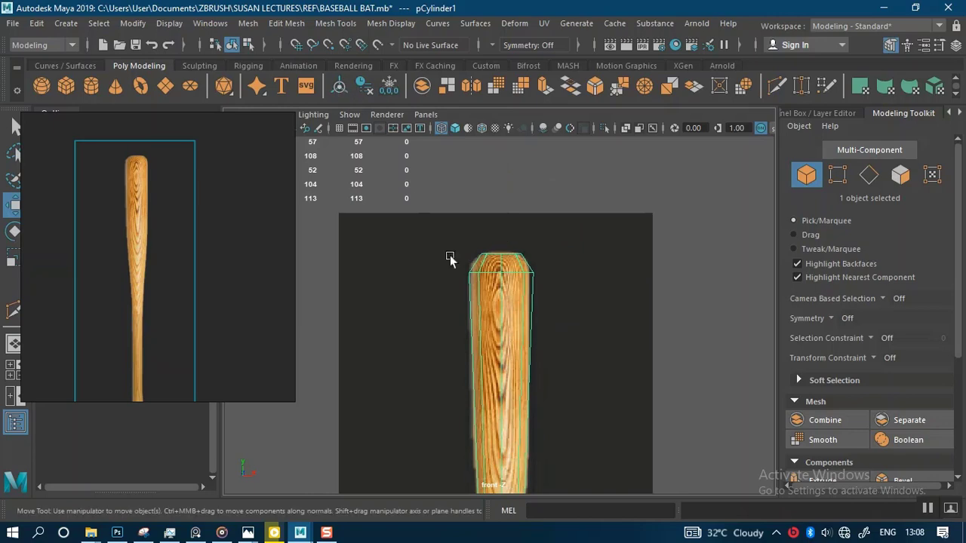
scroll(468, 241, down, 2)
key(space)
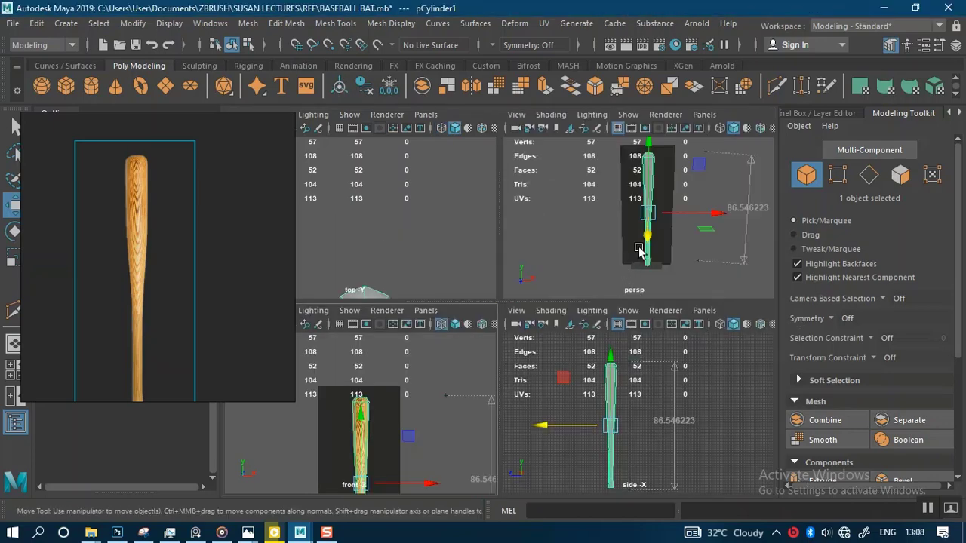
Move the reference image clear of the Outliner, and isolate the bat mesh in the maximized perspective view.
key(space)
alt+drag(636, 282, 593, 307)
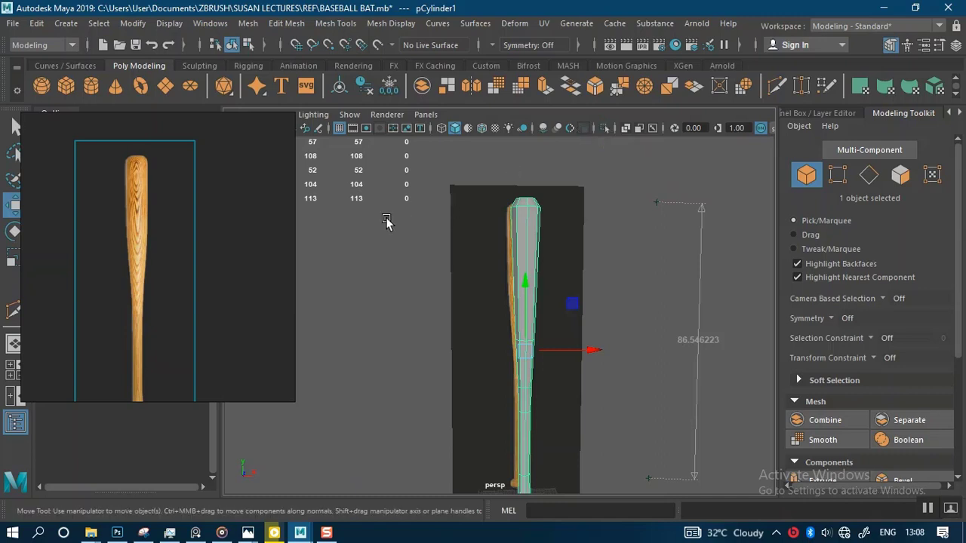
scroll(387, 226, down, 1)
scroll(386, 228, up, 1)
drag(96, 185, 731, 152)
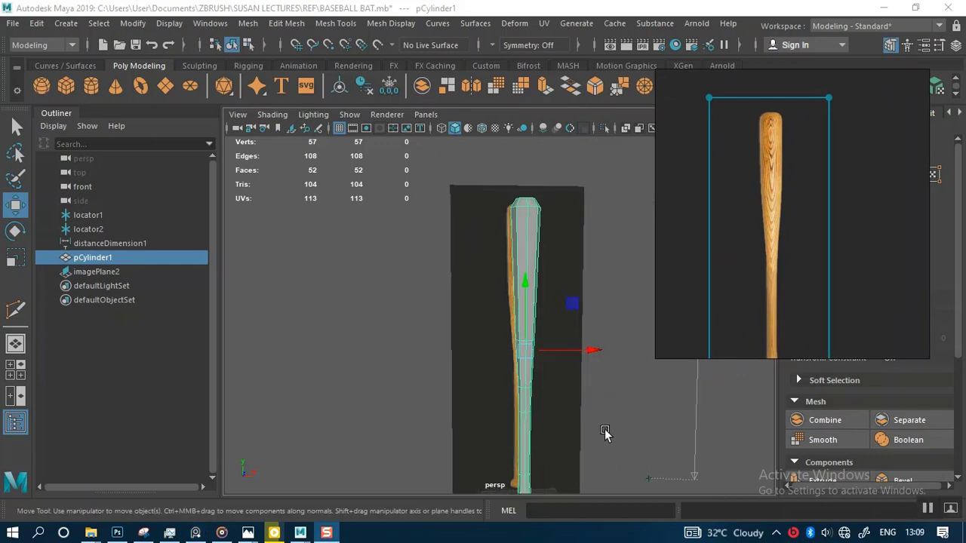
scroll(600, 388, down, 1)
alt+middle_drag(600, 388, 565, 386)
click(604, 129)
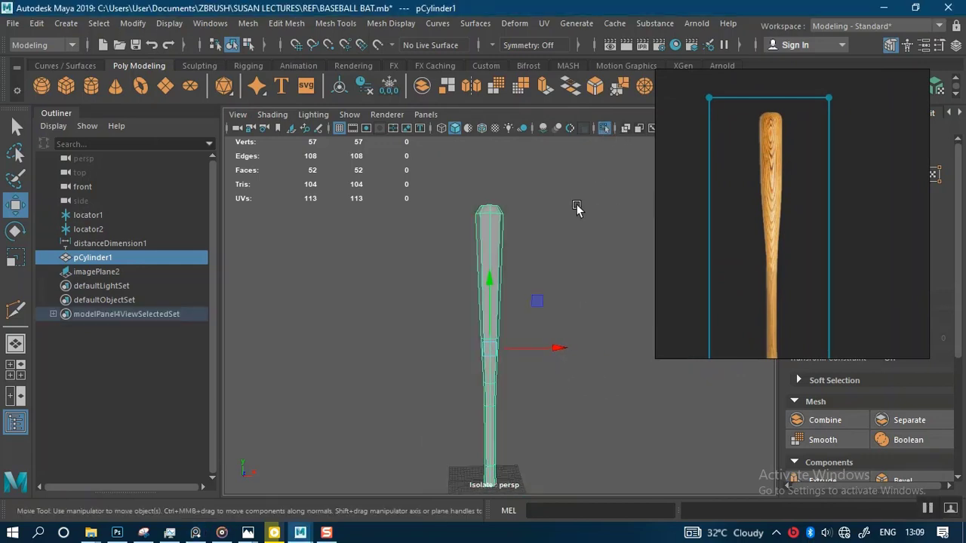
Reselect the isolated bat mesh and move the reference image off the Modeling Toolkit, over the Outliner side.
click(539, 280)
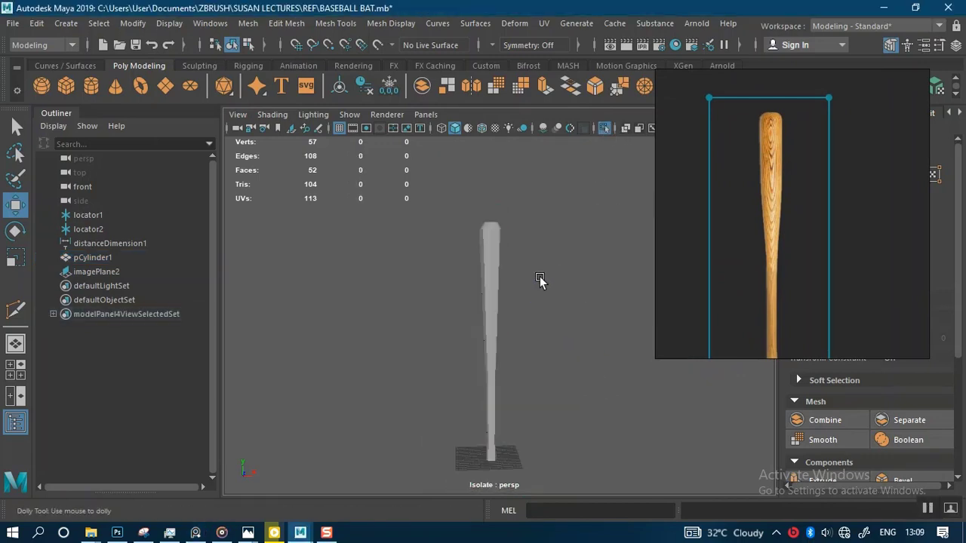
alt+drag(539, 280, 569, 337)
click(499, 313)
drag(738, 301, 166, 262)
alt+drag(589, 328, 540, 319)
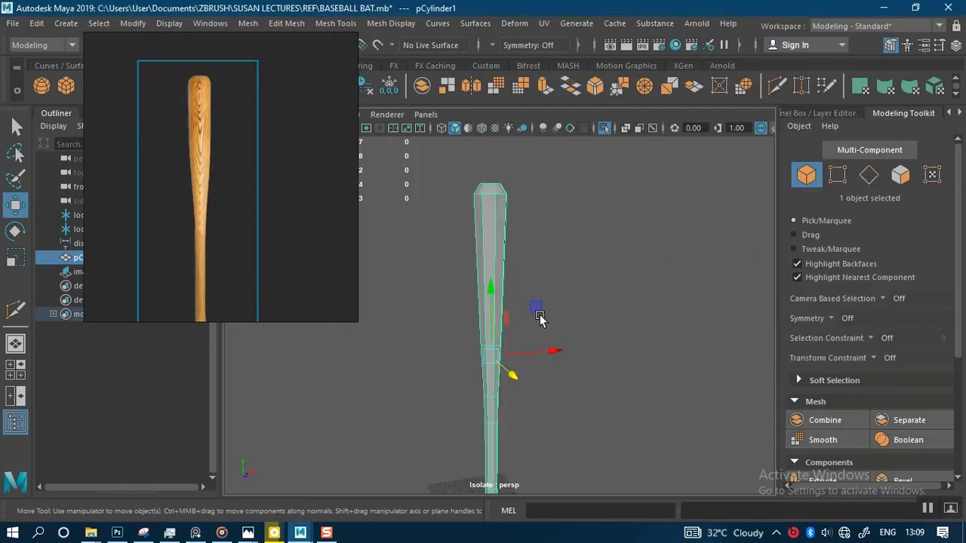
Display the bat mesh in smooth mesh preview and deselect it to see the clean surface.
click(553, 264)
click(483, 272)
key(3)
click(578, 299)
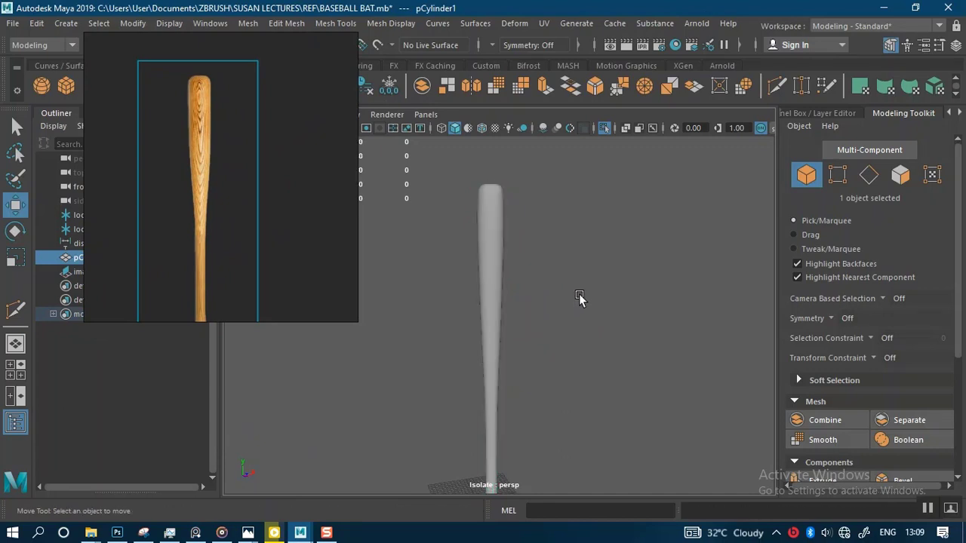
Examine the smoothed bat along its length up to the barrel end, and check the unsmoothed base of the handle.
scroll(545, 314, down, 4)
mouse_move(548, 319)
alt+mouse_down()
mouse_move(597, 451)
mouse_move(565, 299)
mouse_move(475, 368)
mouse_move(466, 335)
mouse_move(533, 319)
alt+mouse_up()
alt+right_drag(532, 319, 547, 358)
alt+drag(546, 358, 512, 318)
click(512, 318)
alt+middle_drag(554, 289, 552, 450)
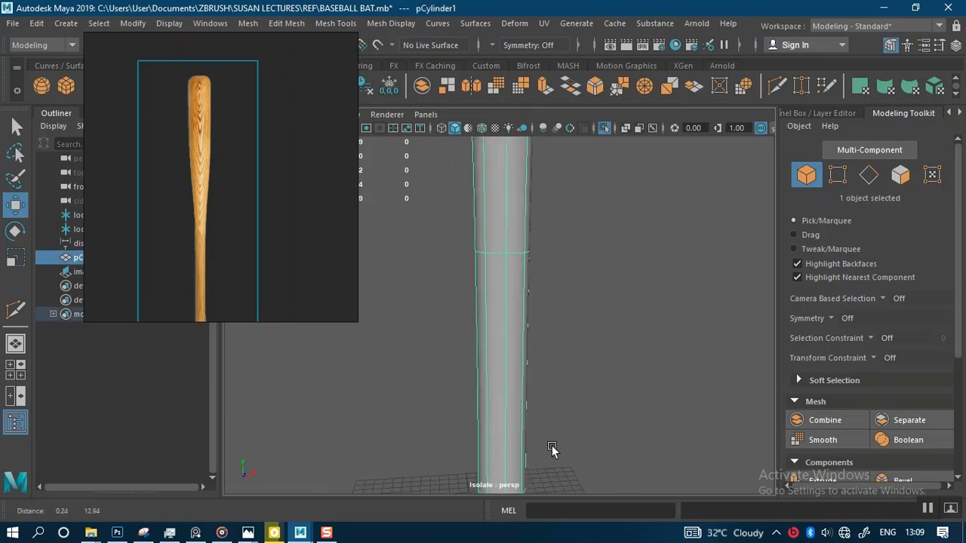
alt+right_drag(551, 450, 527, 302)
alt+middle_drag(529, 241, 511, 465)
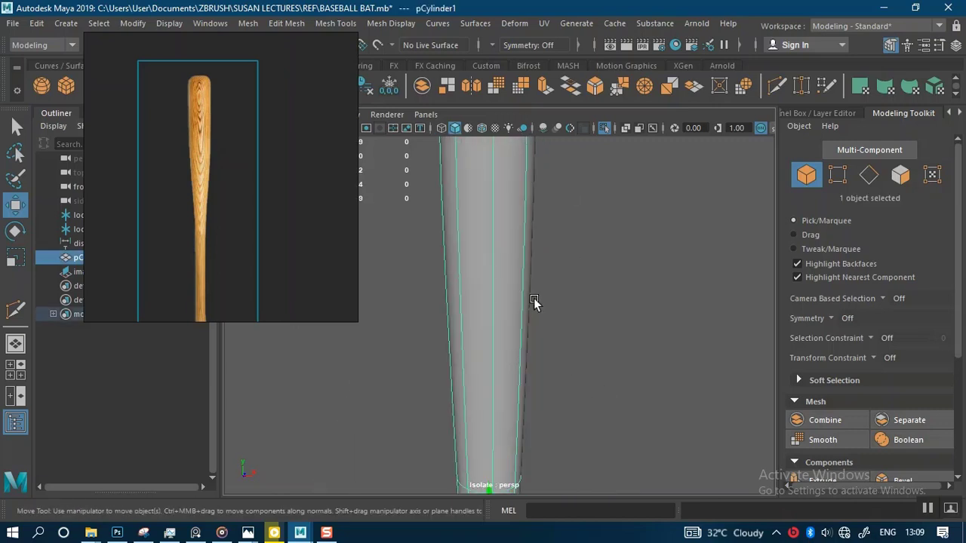
alt+middle_drag(534, 304, 537, 461)
alt+right_drag(537, 462, 521, 388)
alt+drag(521, 388, 546, 354)
alt+right_drag(522, 354, 522, 383)
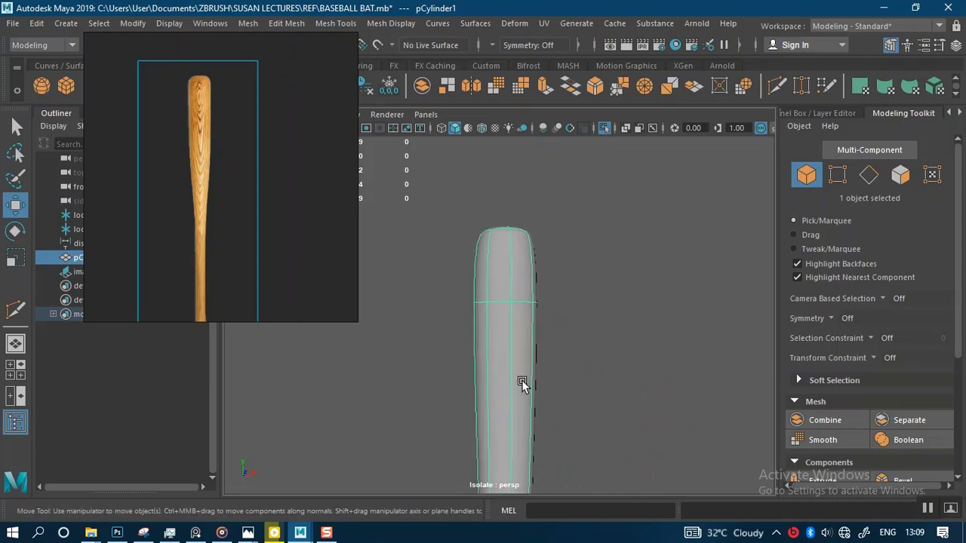
alt+drag(522, 384, 529, 359)
alt+right_drag(528, 358, 526, 386)
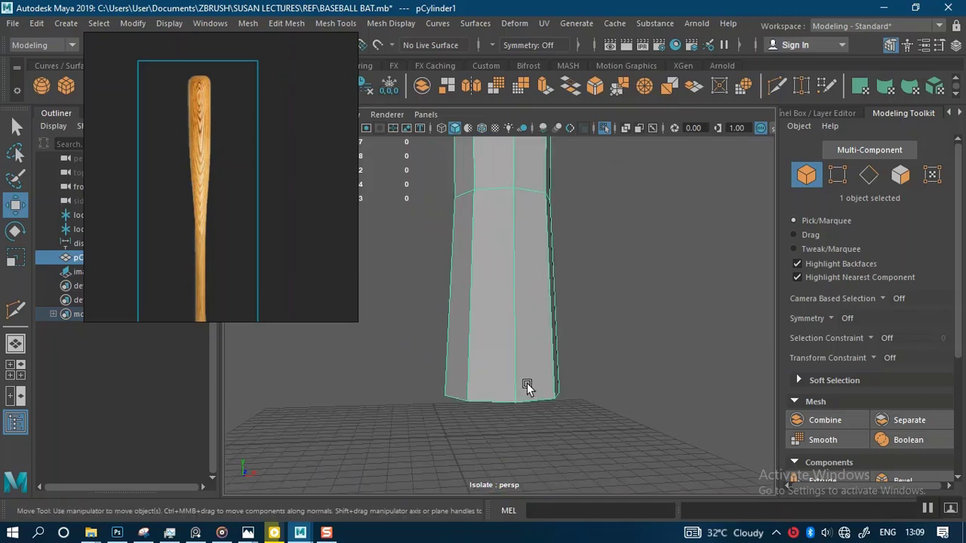
Frame the knob at the lower end of the reference image up close to study its shape.
scroll(246, 267, down, 1)
middle_drag(246, 267, 234, 162)
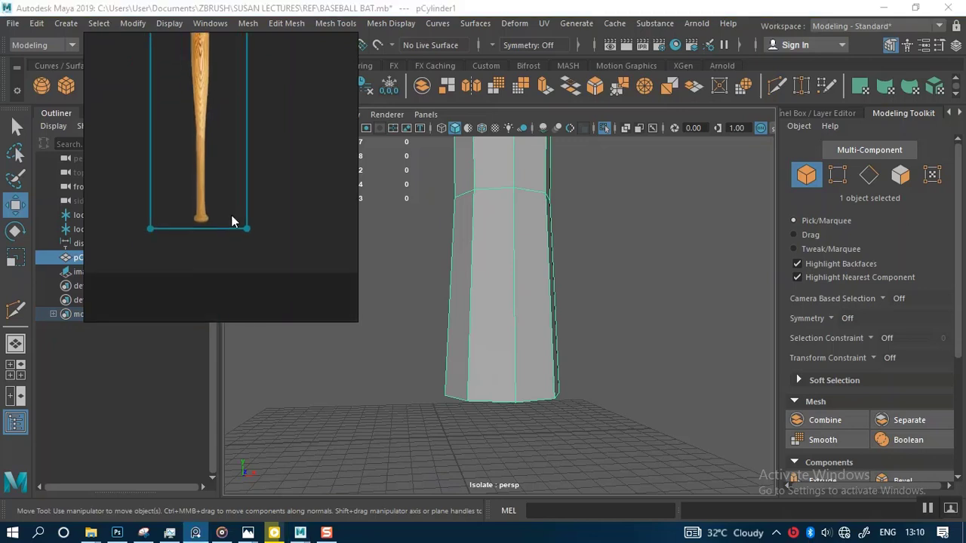
scroll(205, 229, up, 2)
scroll(227, 246, up, 2)
scroll(226, 246, up, 2)
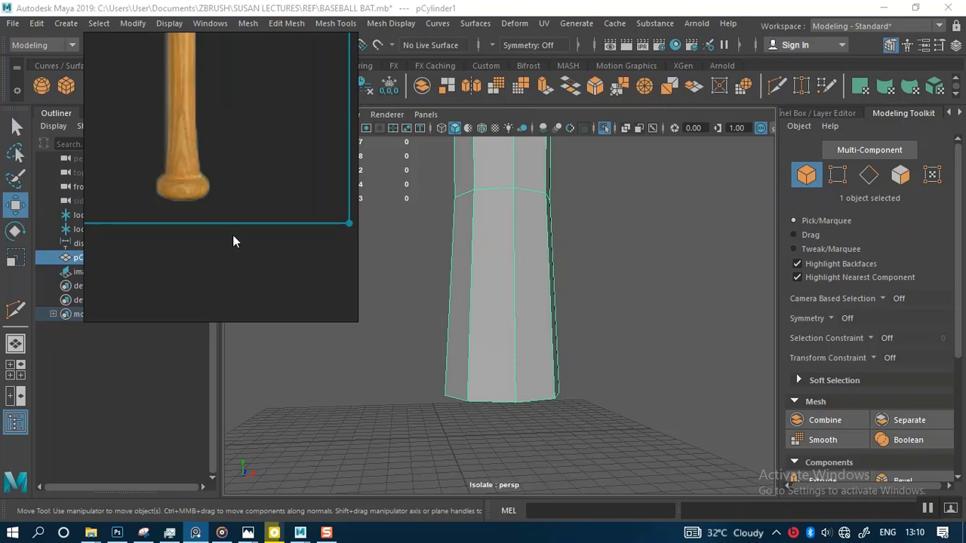
scroll(233, 238, down, 1)
middle_drag(244, 205, 250, 233)
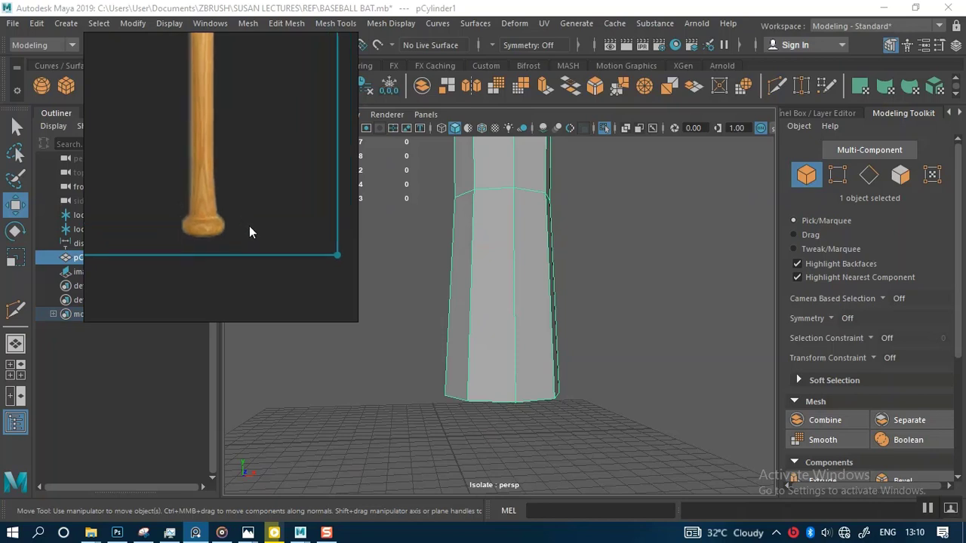
scroll(213, 240, up, 1)
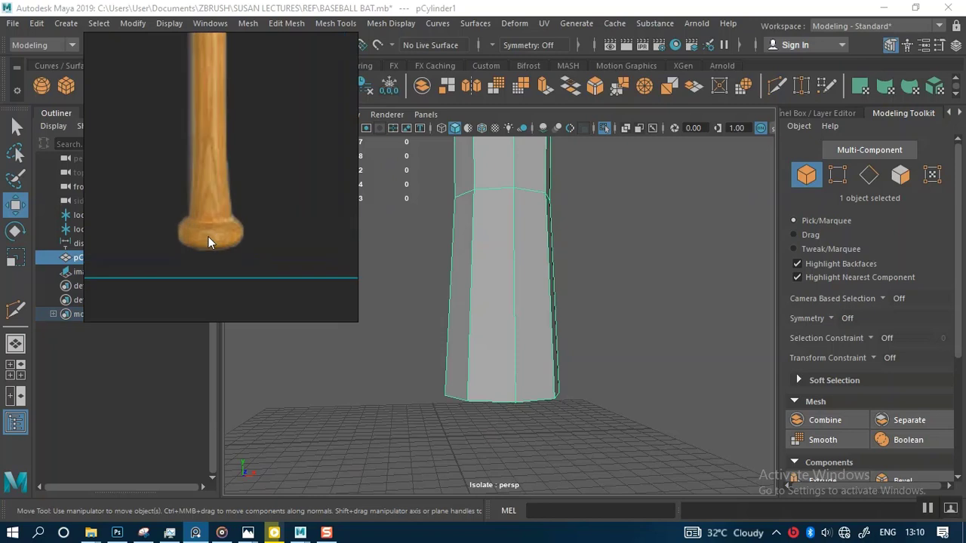
Inspect the isolated bat mesh from the base of the handle up to the beveled cap of the barrel.
scroll(492, 328, down, 6)
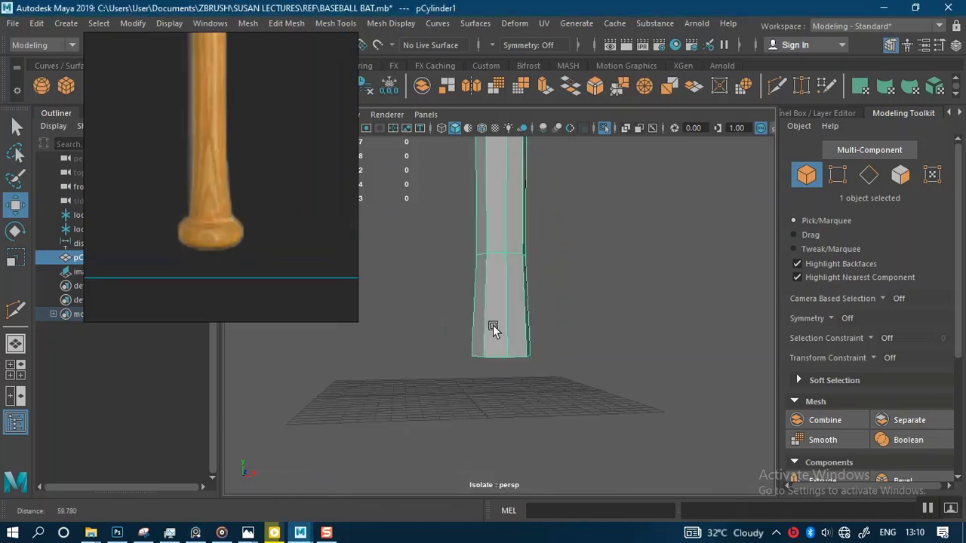
scroll(467, 325, down, 4)
alt+middle_drag(526, 297, 520, 450)
alt+middle_drag(511, 317, 518, 423)
scroll(524, 332, up, 2)
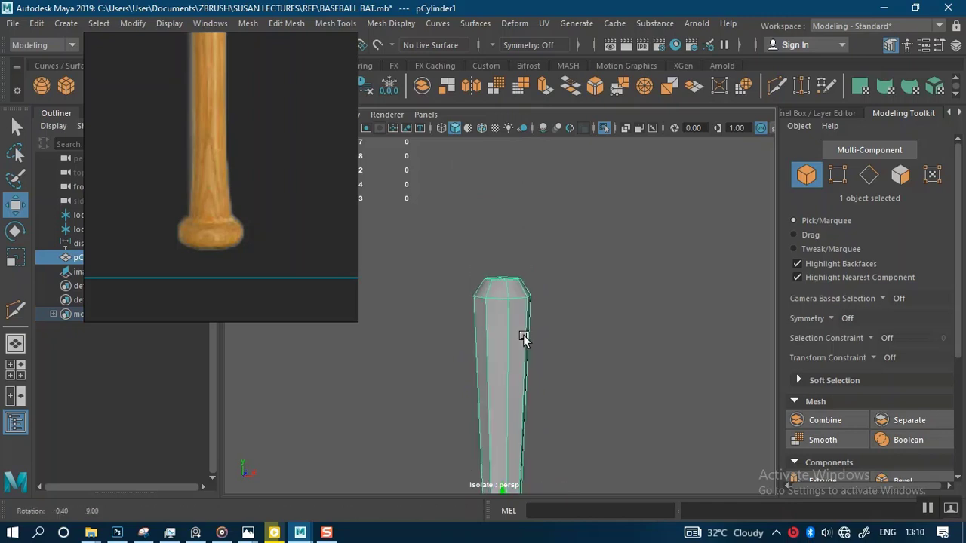
scroll(533, 325, up, 2)
mouse_move(535, 318)
alt+mouse_down()
mouse_move(535, 334)
mouse_move(477, 380)
mouse_move(501, 324)
mouse_move(520, 311)
alt+mouse_up()
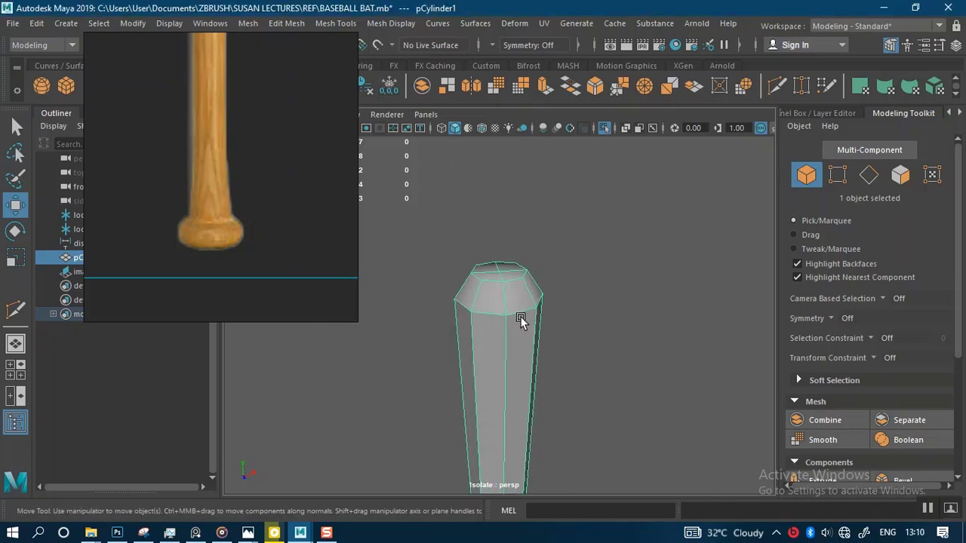
Maximize the front view around the barrel end and isolate the bat mesh there.
key(space)
key(space)
scroll(539, 448, up, 3)
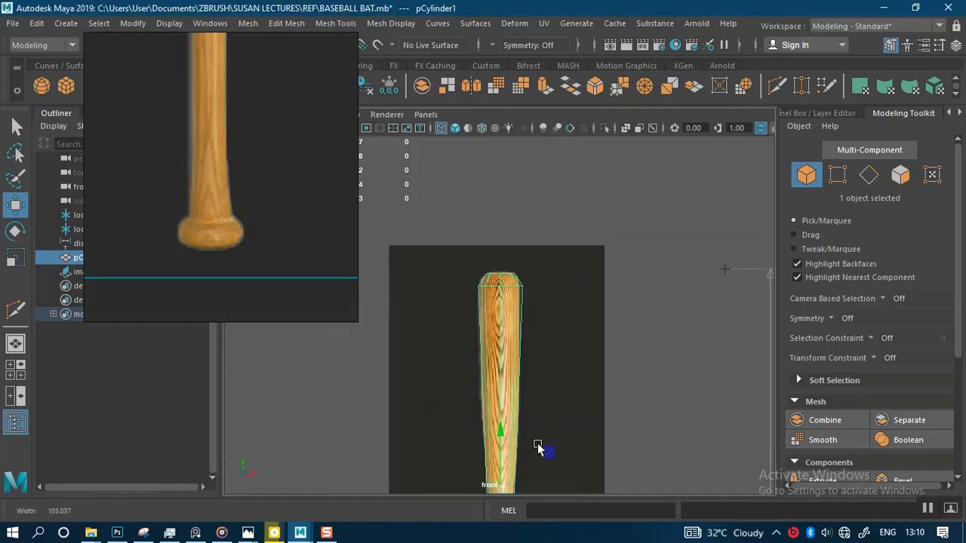
scroll(524, 280, up, 2)
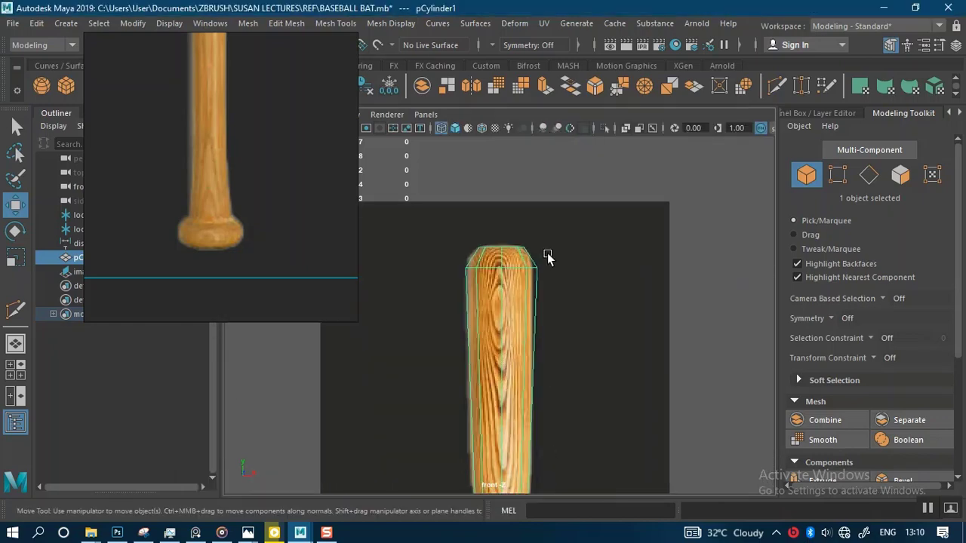
click(603, 128)
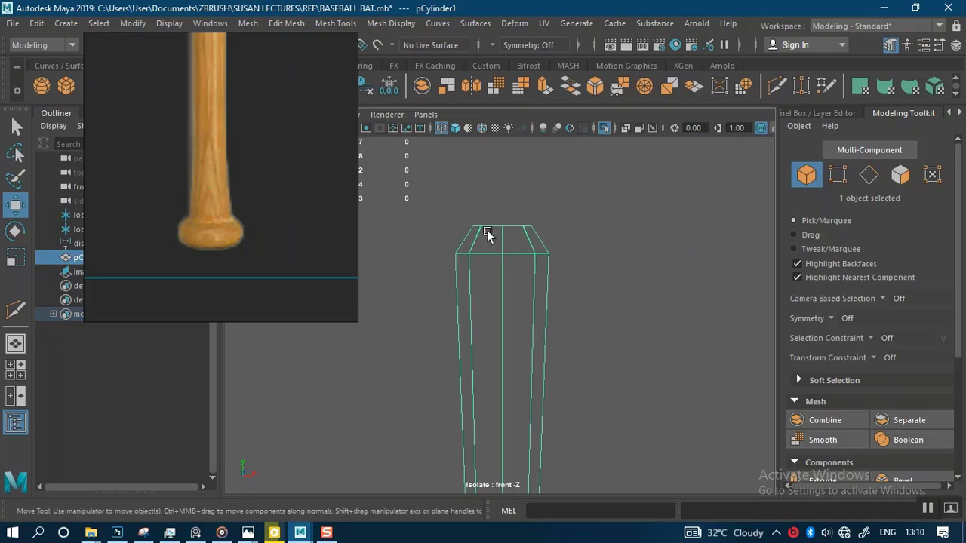
Select the 12 cap faces at the barrel end in face mode and duplicate them with zero offset.
right_click(488, 231)
right_drag(490, 230, 453, 194)
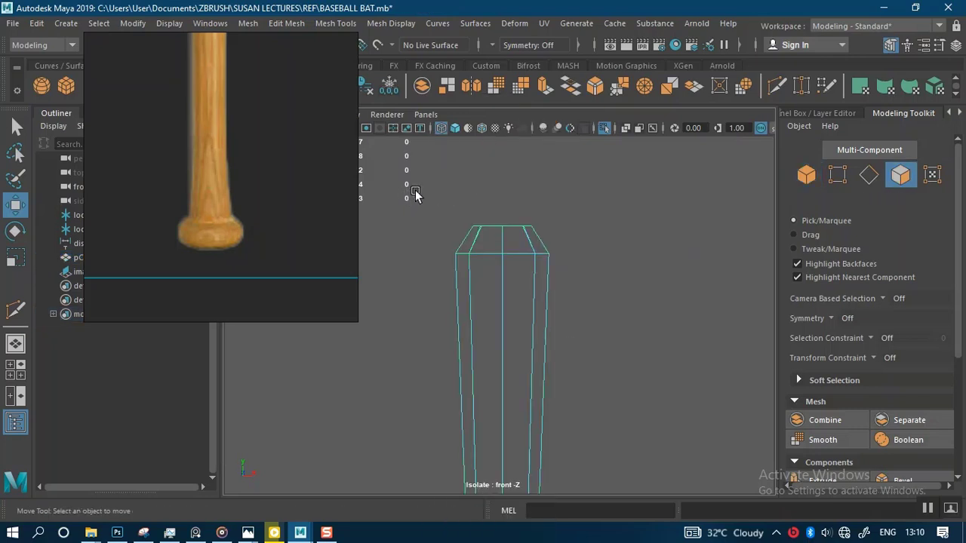
drag(451, 209, 587, 246)
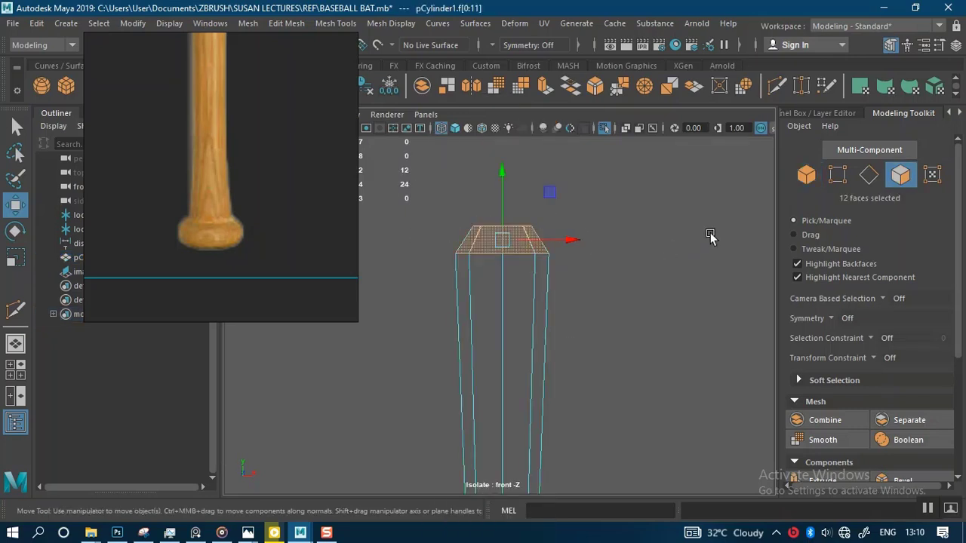
scroll(589, 235, down, 2)
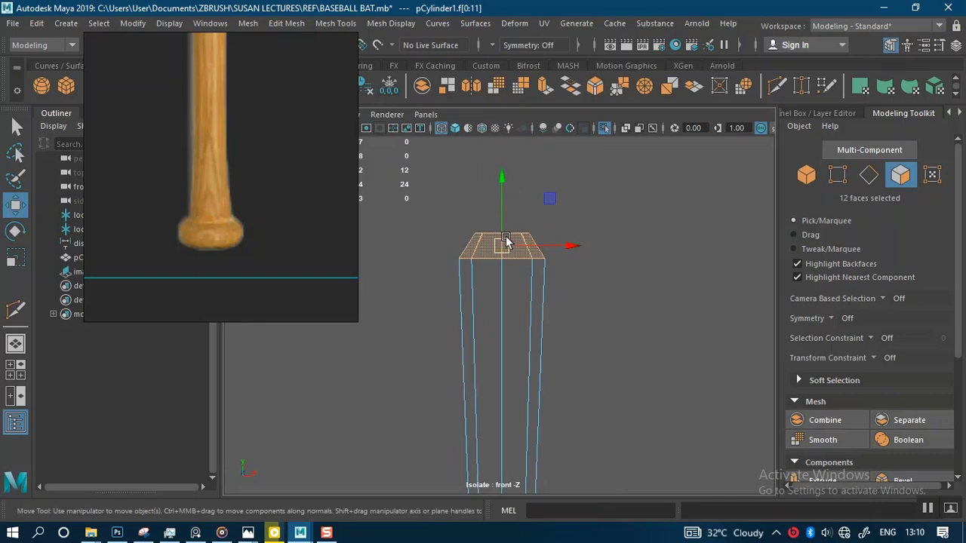
shift+right_drag(519, 252, 495, 447)
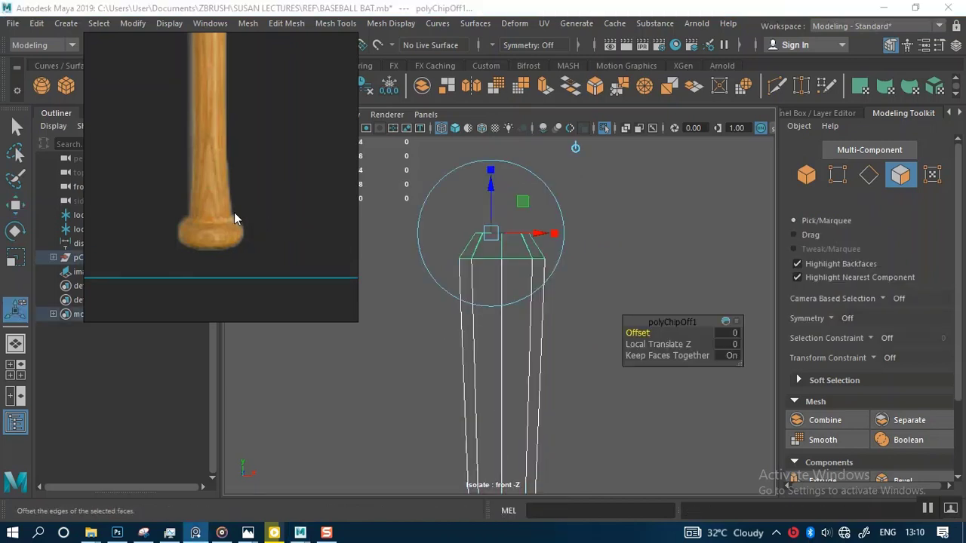
Select the separated cap piece inside the bat's group and center its pivot.
drag(234, 212, 814, 142)
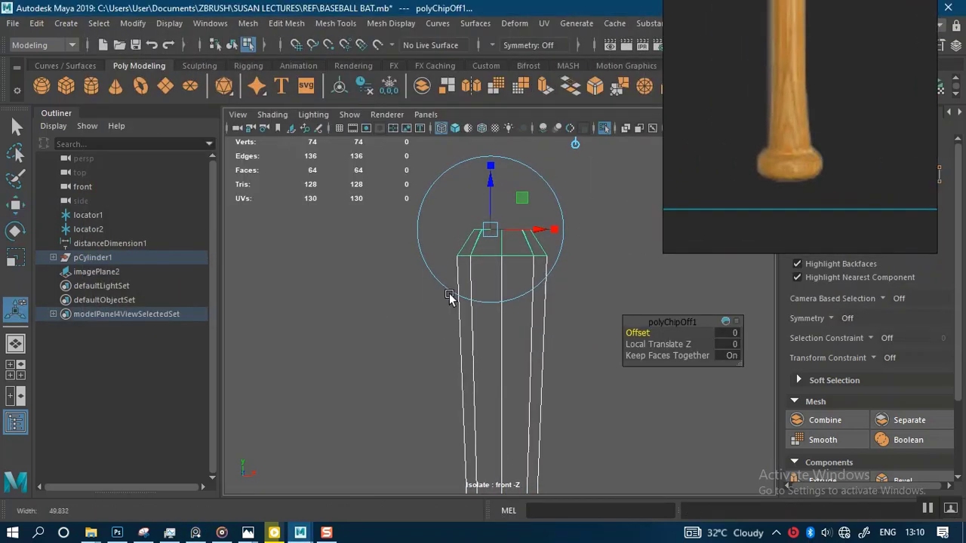
click(52, 258)
drag(98, 272, 96, 287)
click(97, 286)
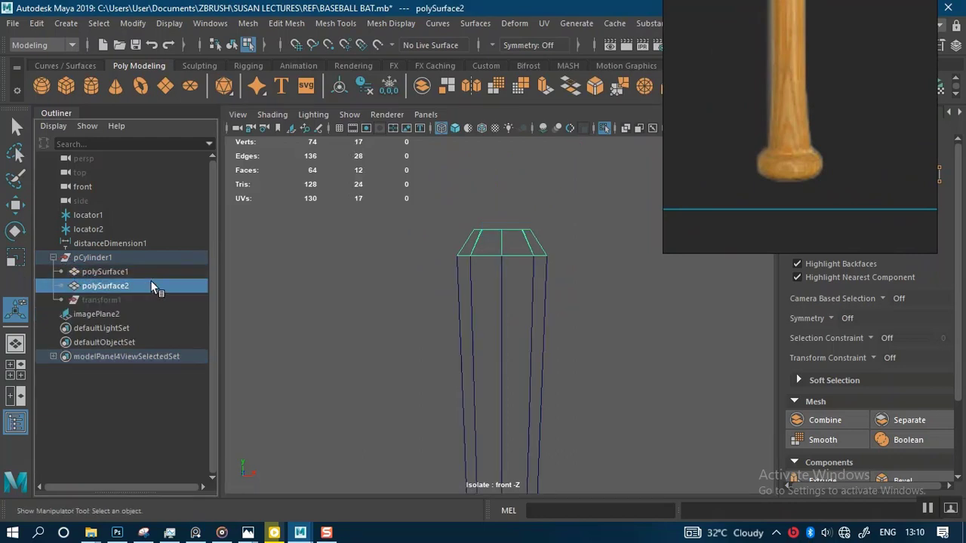
click(339, 89)
key(w)
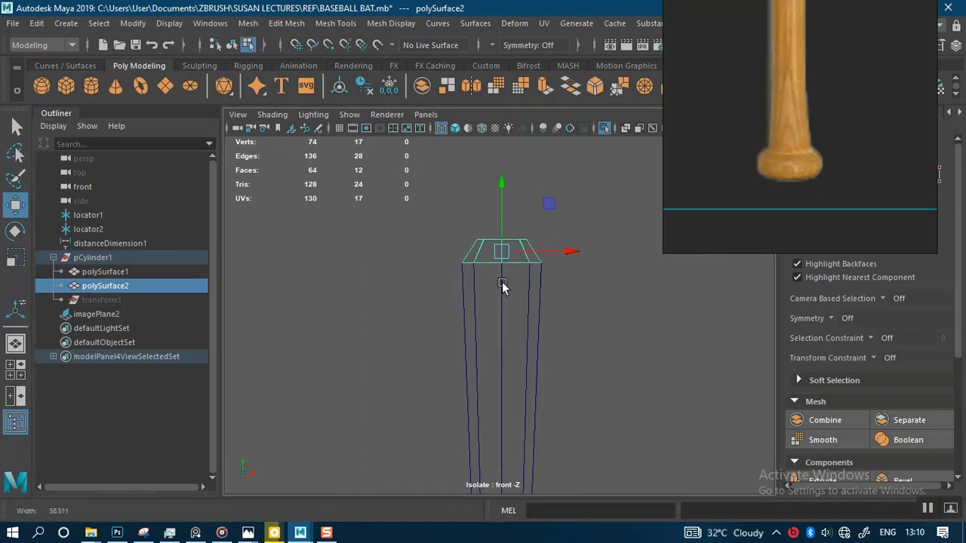
Move the duplicated cap piece straight down the bat until it sits just below the handle's lower end.
drag(500, 182, 528, 365)
alt+middle_drag(545, 432, 520, 195)
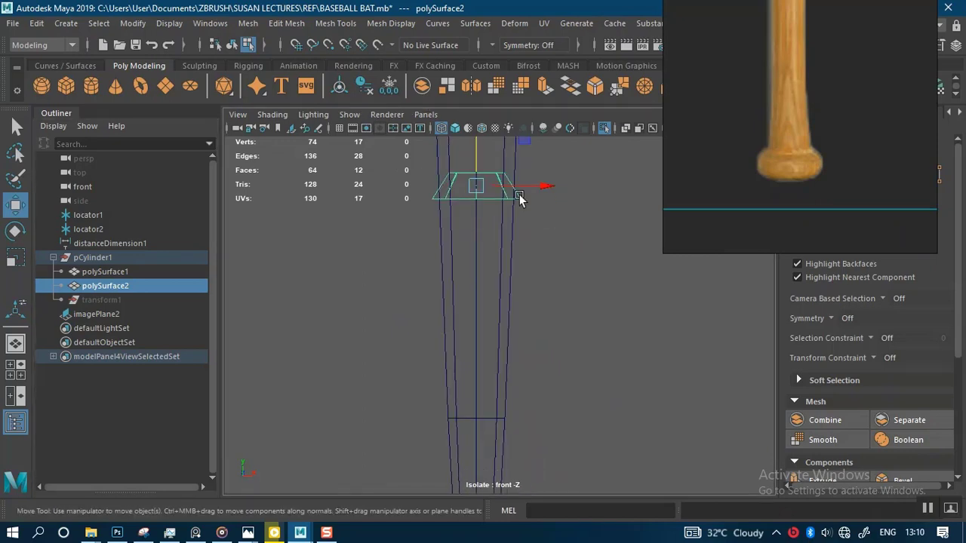
drag(473, 151, 521, 400)
alt+middle_drag(552, 397, 545, 173)
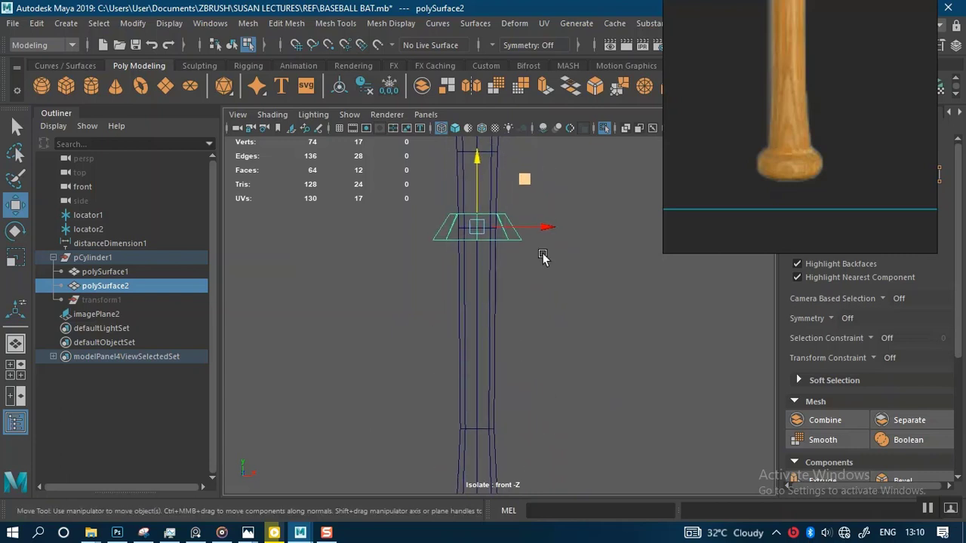
alt+right_drag(543, 256, 454, 159)
drag(484, 198, 485, 372)
alt+right_drag(509, 302, 528, 483)
alt+middle_drag(517, 350, 533, 198)
alt+right_drag(533, 199, 561, 514)
alt+middle_drag(550, 335, 529, 292)
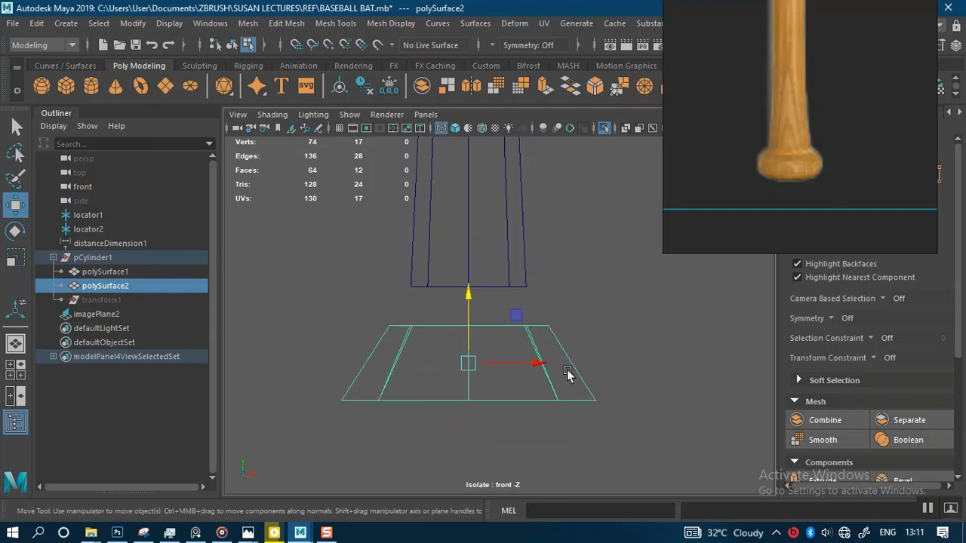
Try to scale the duplicated cap piece vertically below the handle as a whole object.
right_drag(584, 351, 583, 140)
key(r)
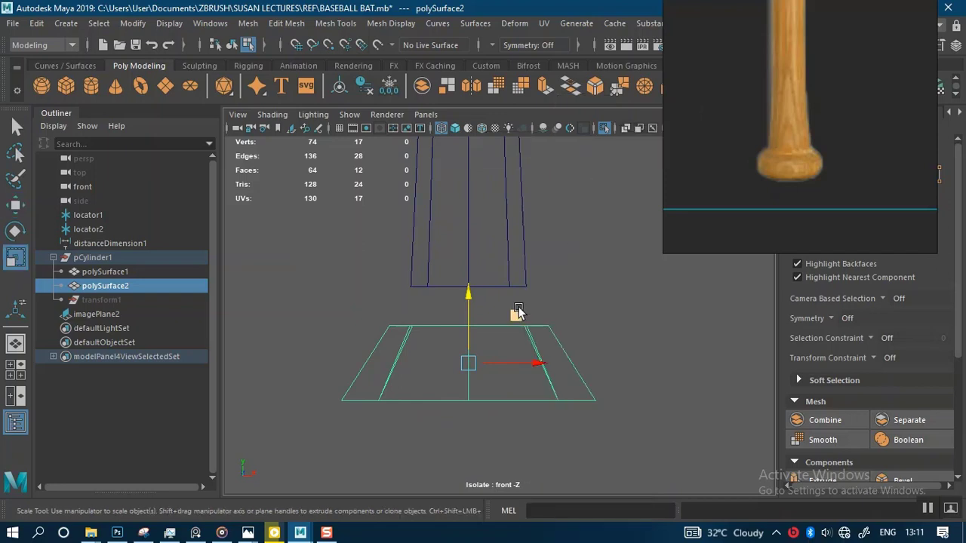
drag(472, 301, 468, 430)
key(ctrl+z)
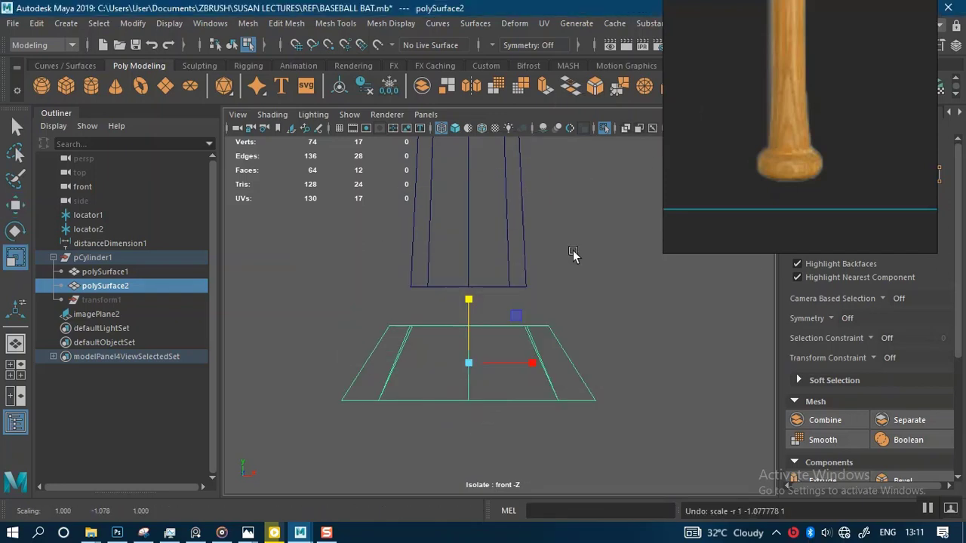
Select all 17 vertices of the duplicated cap piece and scale them vertically to 0 into a flat disc.
key(space)
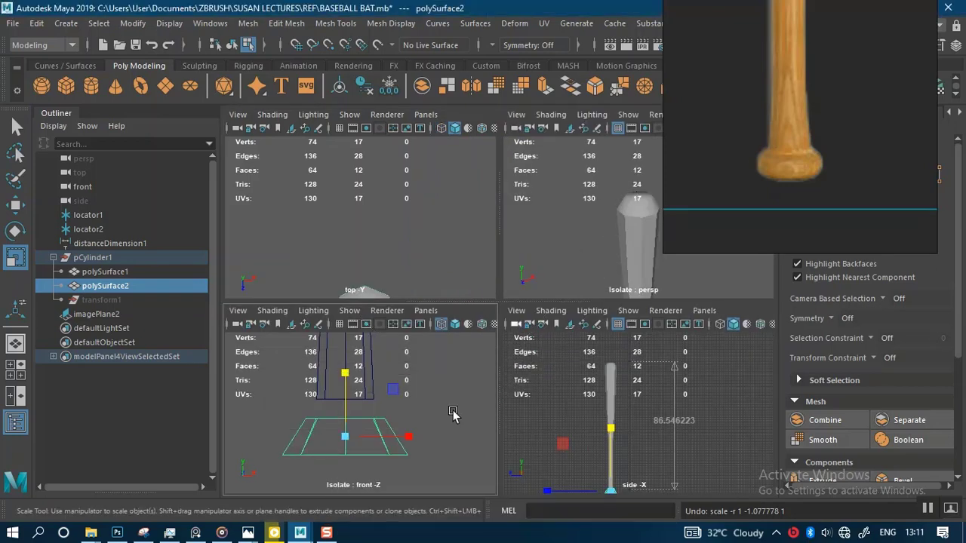
key(space)
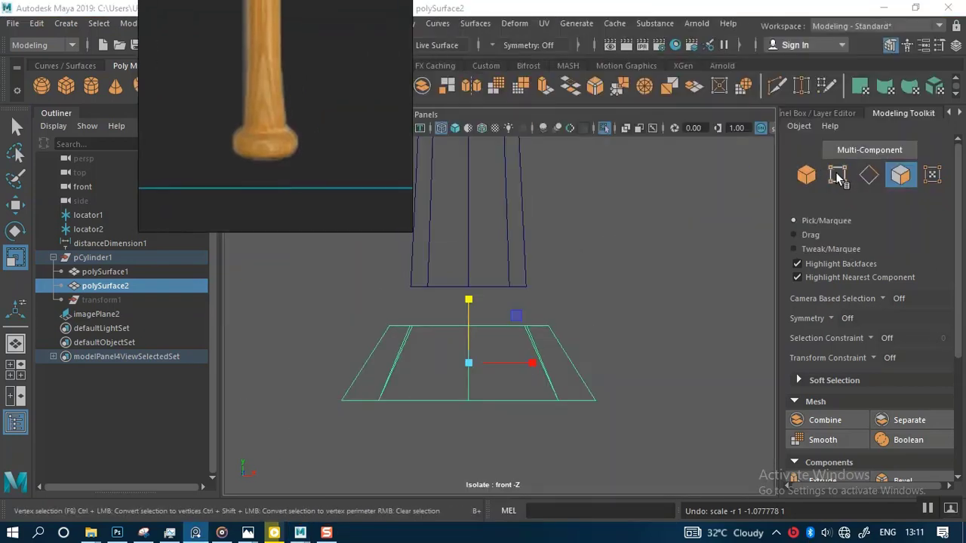
click(838, 175)
drag(321, 304, 665, 480)
drag(468, 320, 474, 447)
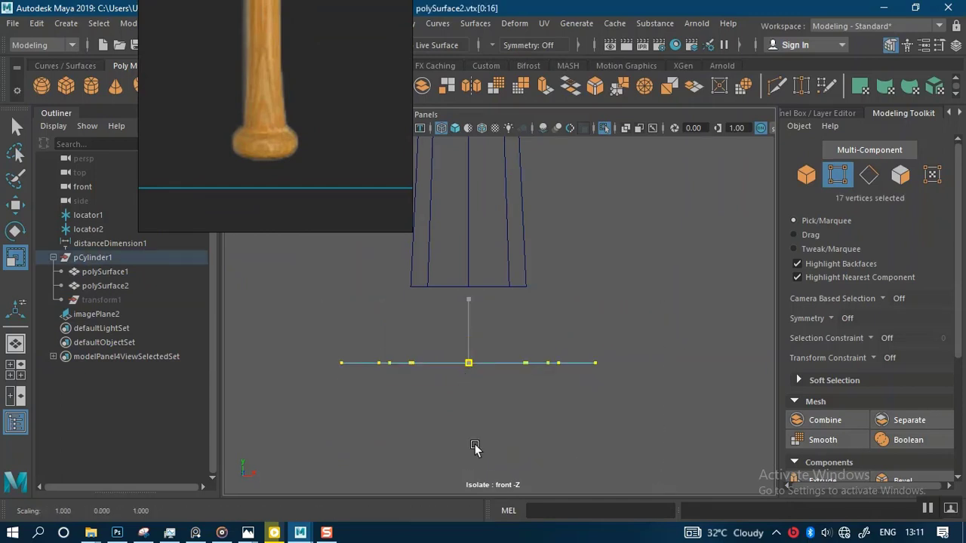
scroll(521, 440, up, 3)
click(458, 318)
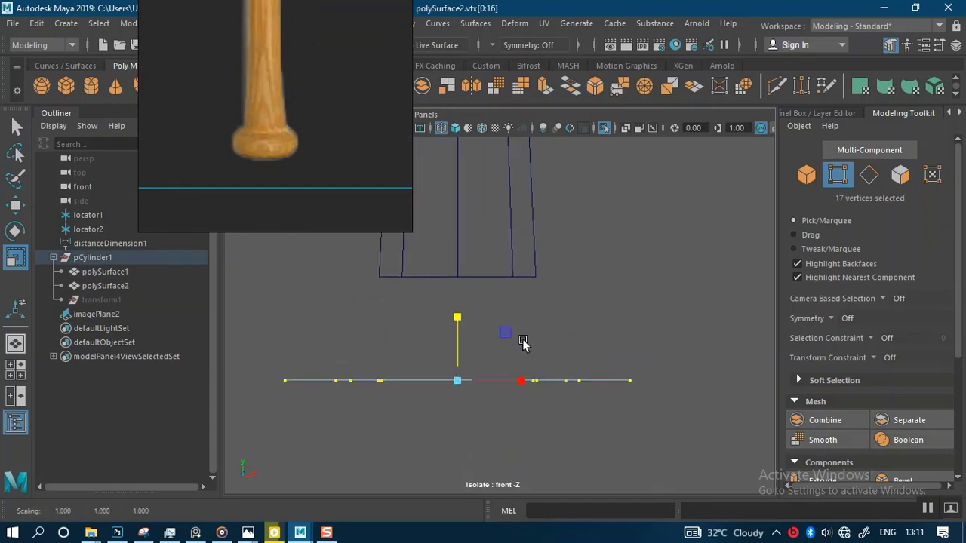
Return to object mode in the perspective view and select the flattened disc under the handle.
key(space)
key(space)
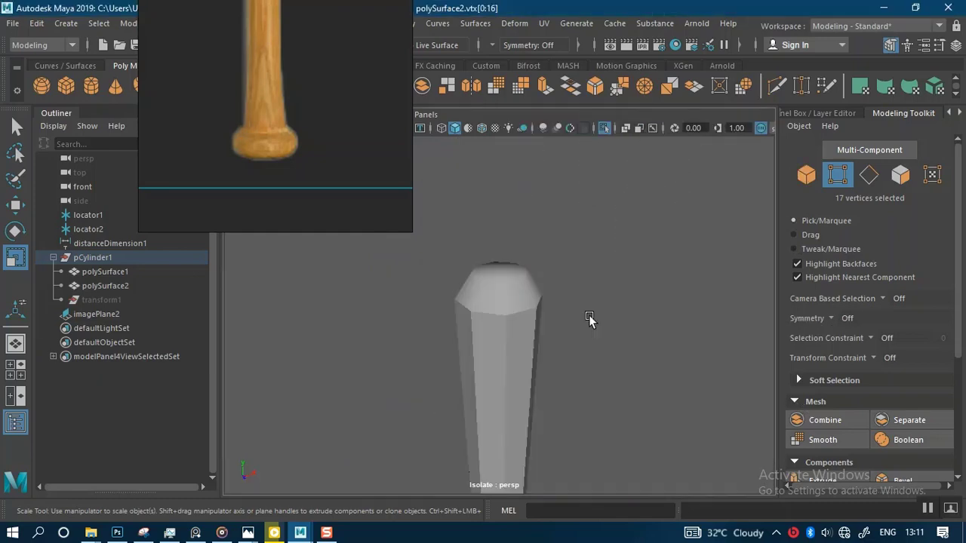
alt+drag(579, 386, 533, 312)
right_drag(676, 223, 745, 116)
click(637, 231)
click(535, 306)
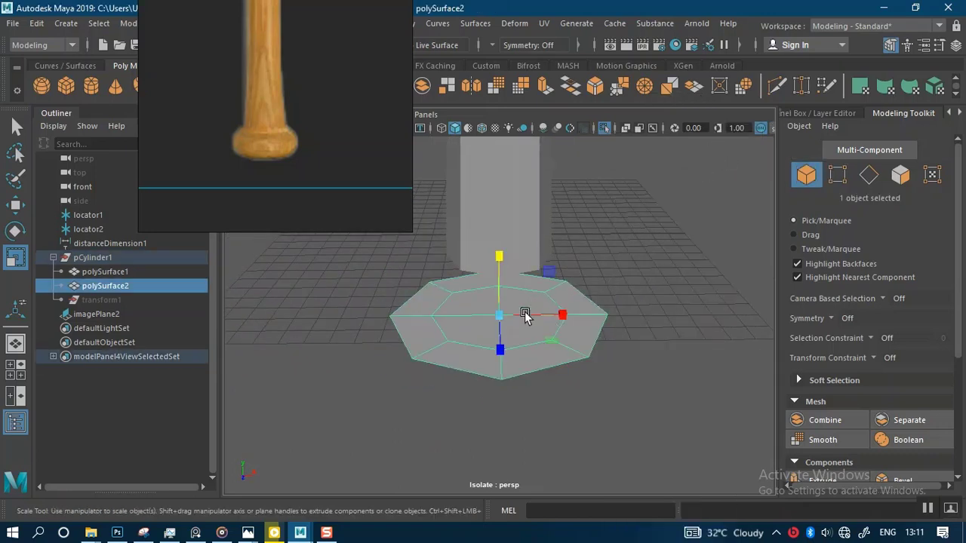
Duplicate the flattened disc and move the copy straight down, well clear of the handle.
drag(296, 115, 752, 148)
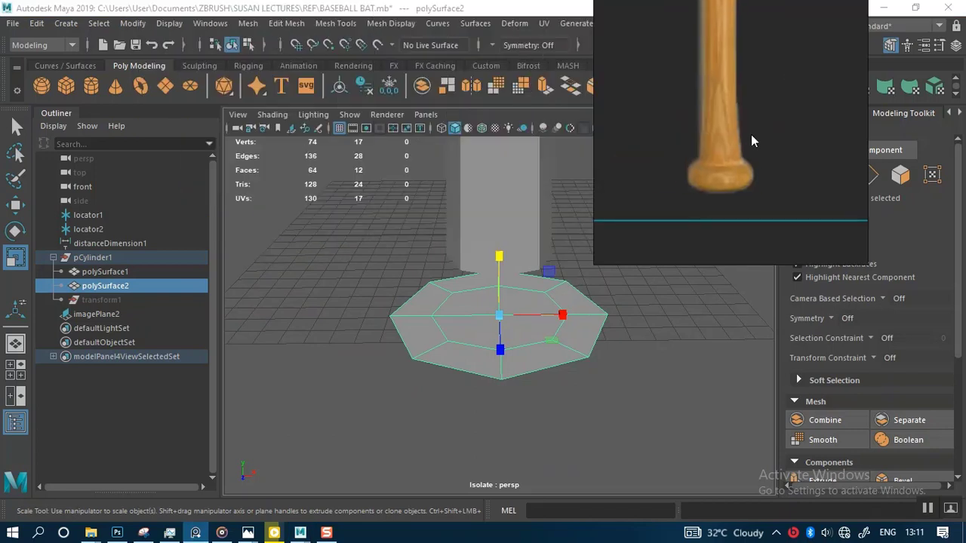
click(37, 23)
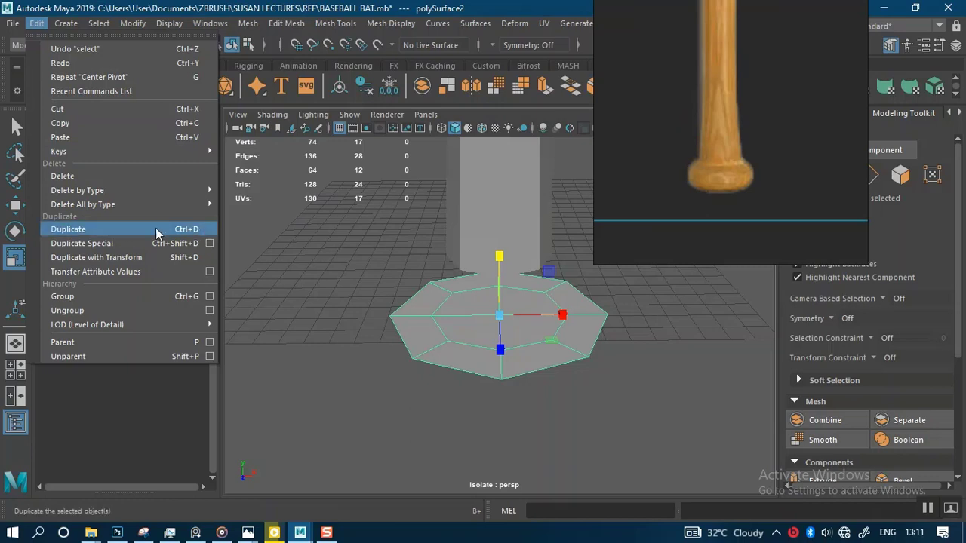
click(193, 232)
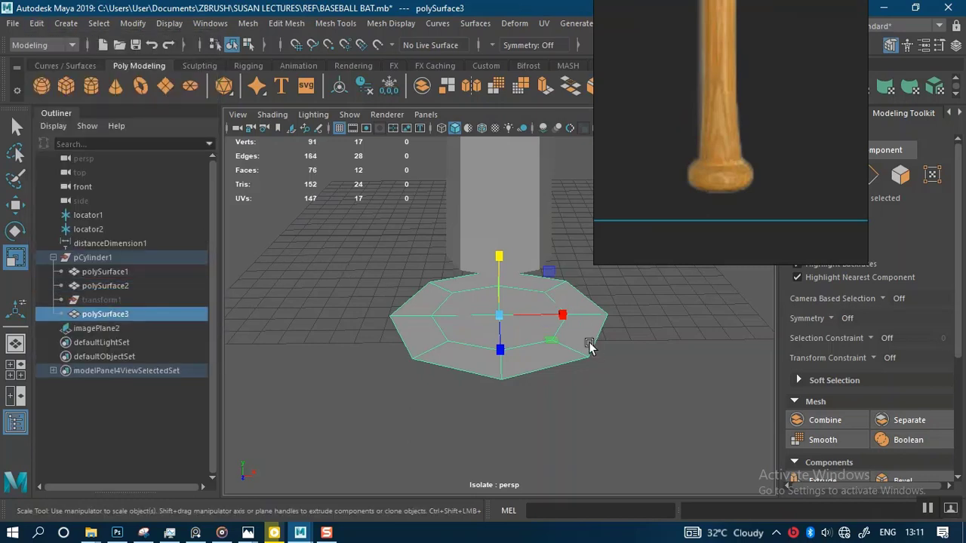
scroll(595, 350, down, 3)
key(w)
drag(504, 287, 502, 495)
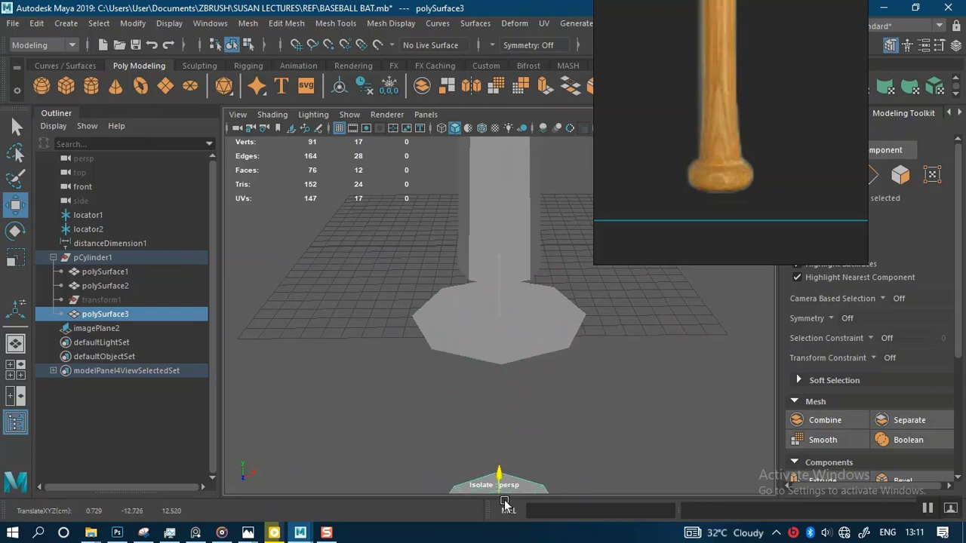
Extrude the original disc directly below the handle upward with a thickness of 1.72.
alt+drag(548, 294, 567, 321)
click(548, 332)
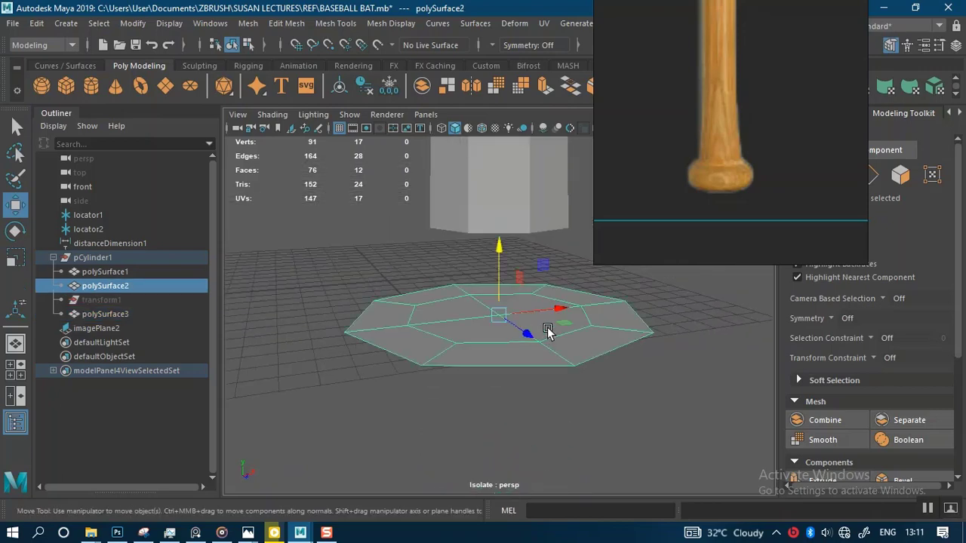
alt+middle_drag(543, 308, 511, 336)
alt+right_drag(511, 336, 457, 301)
alt+drag(550, 333, 513, 341)
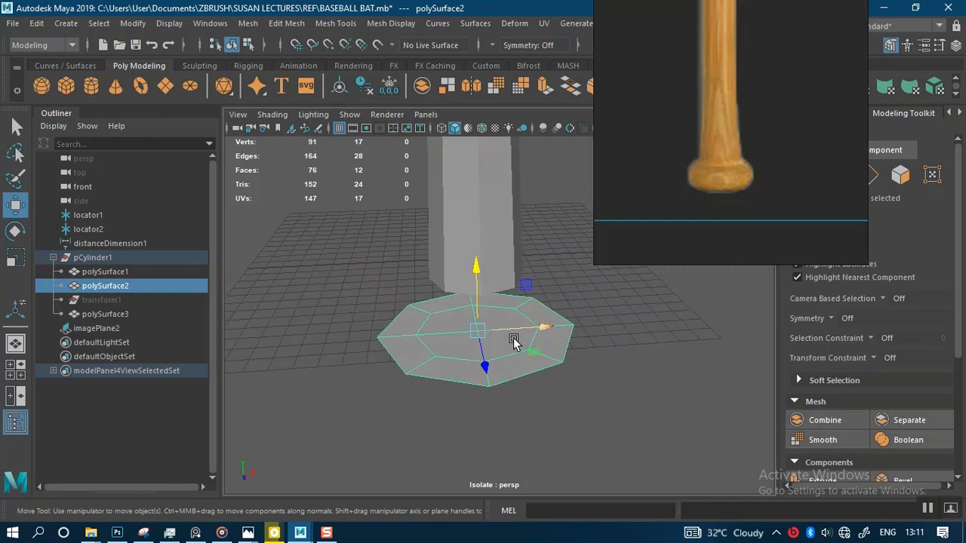
alt+right_drag(513, 341, 527, 382)
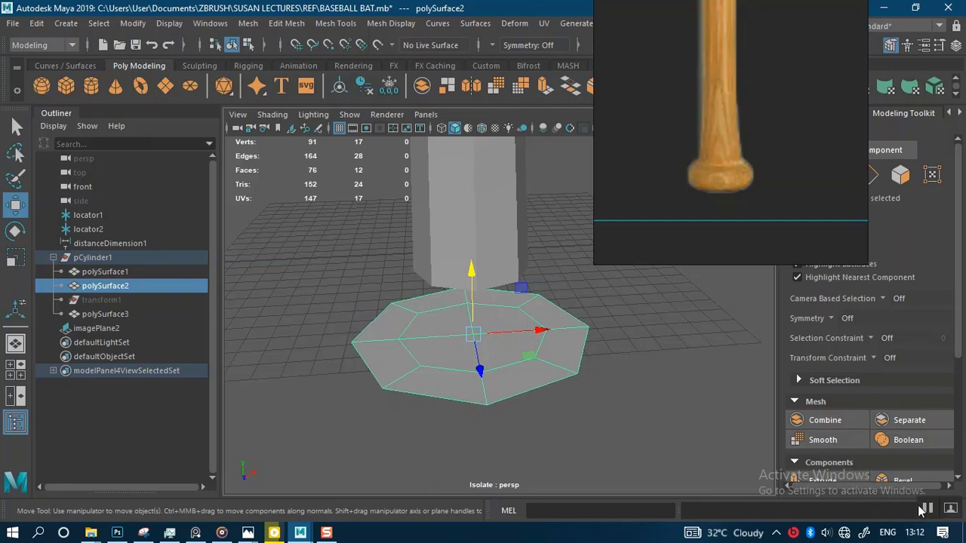
key(ctrl+e)
mouse_move(549, 330)
alt+mouse_down()
mouse_move(554, 367)
mouse_move(563, 317)
mouse_move(559, 339)
alt+mouse_up()
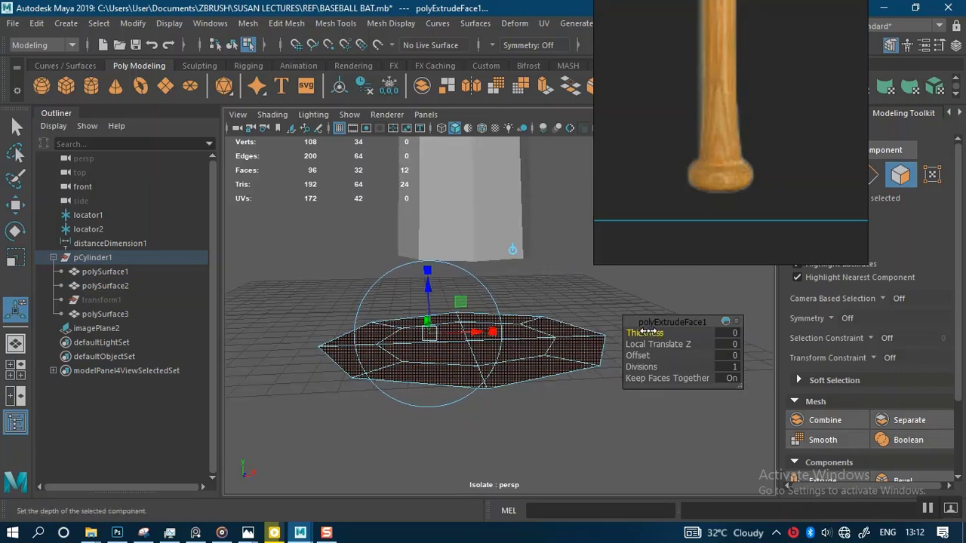
drag(649, 333, 770, 335)
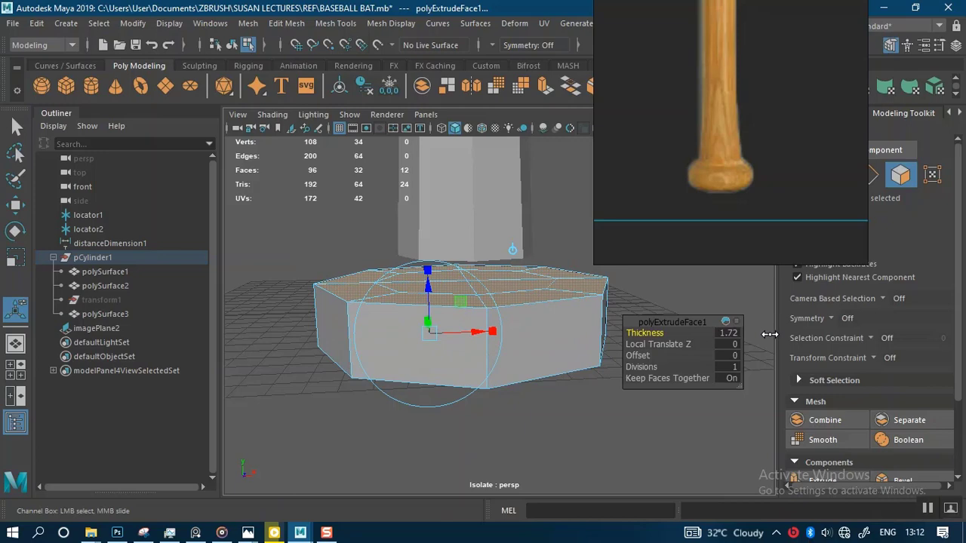
Check the extruded disc against the handle in the front view and set its extrusion divisions to 2.
scroll(548, 385, down, 5)
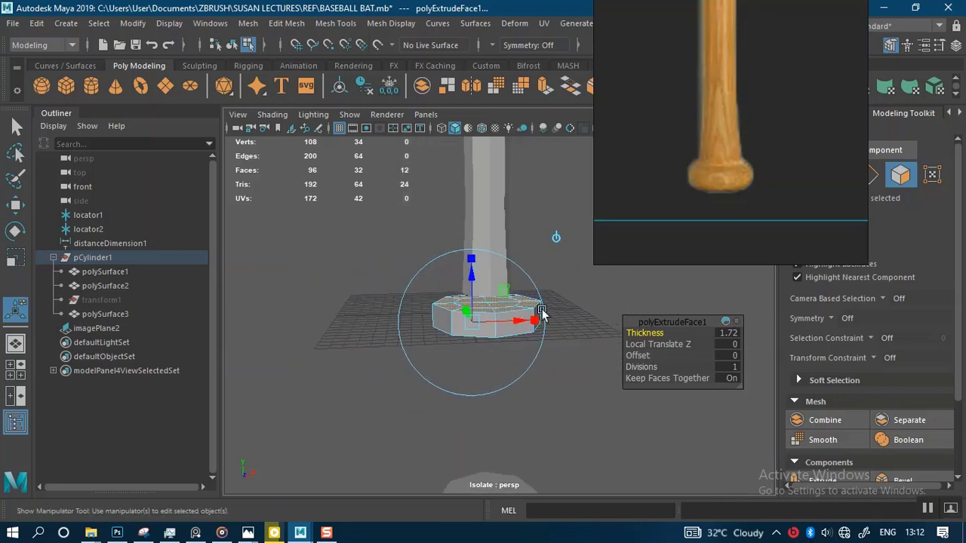
key(space)
key(space)
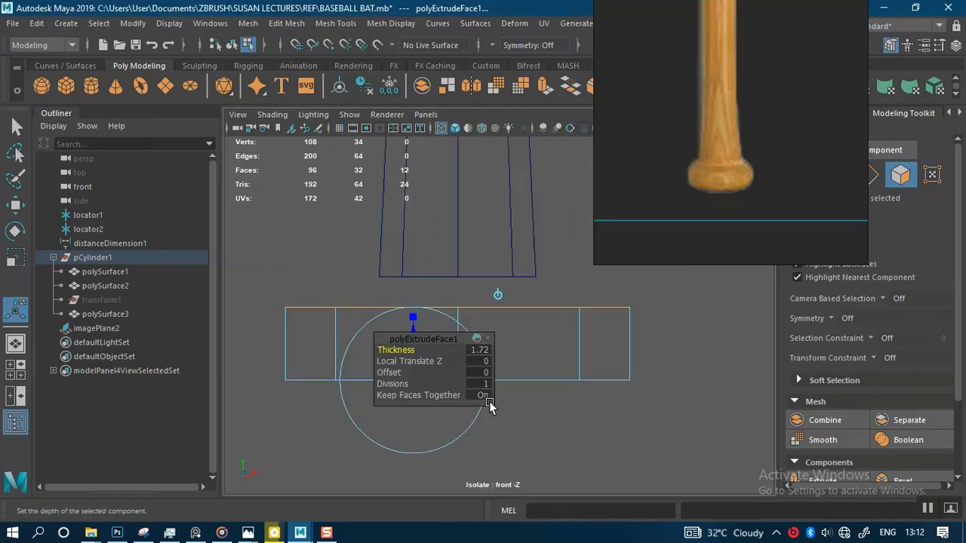
mouse_move(517, 397)
alt+right_down()
mouse_move(472, 316)
mouse_move(547, 396)
mouse_move(530, 388)
alt+right_up()
alt+middle_drag(533, 351, 539, 371)
alt+right_drag(539, 370, 548, 395)
alt+middle_drag(548, 395, 492, 371)
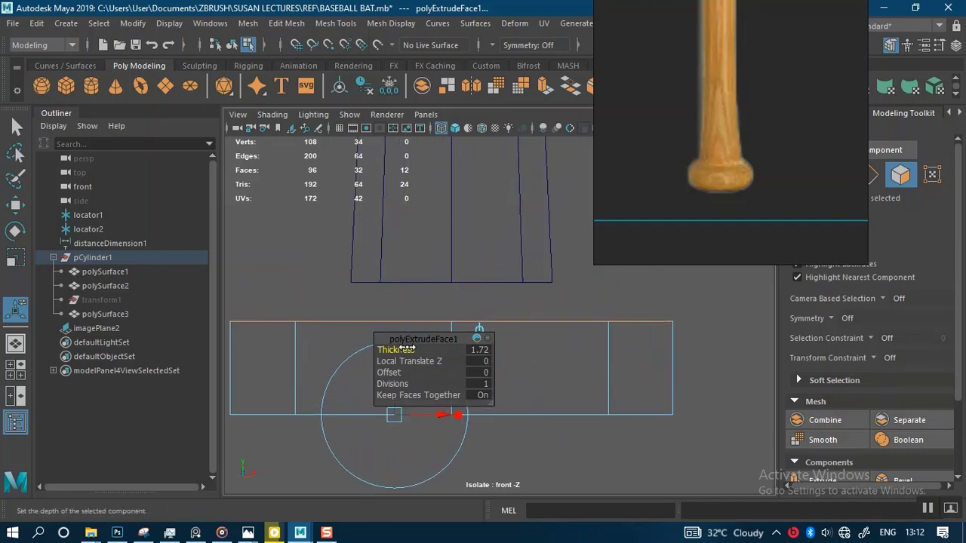
drag(412, 344, 680, 319)
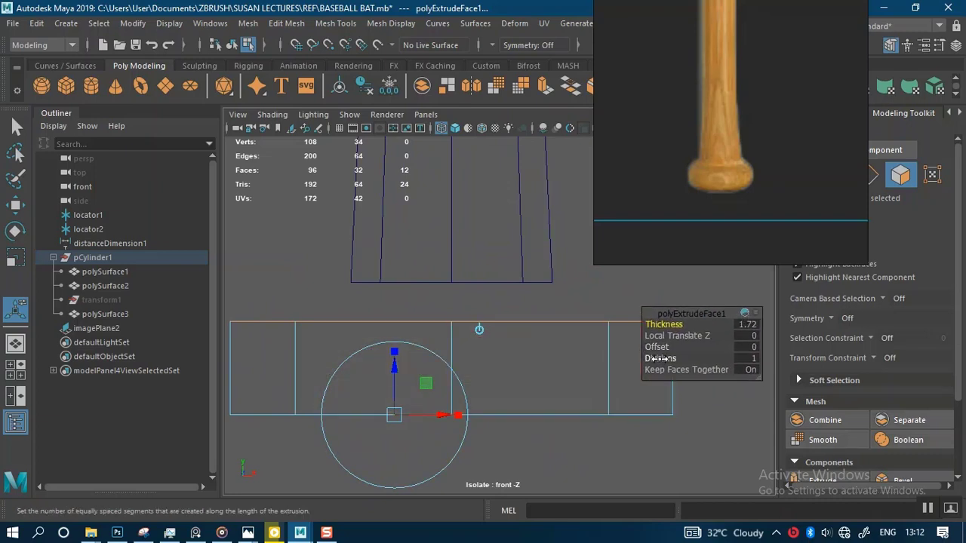
drag(654, 358, 660, 359)
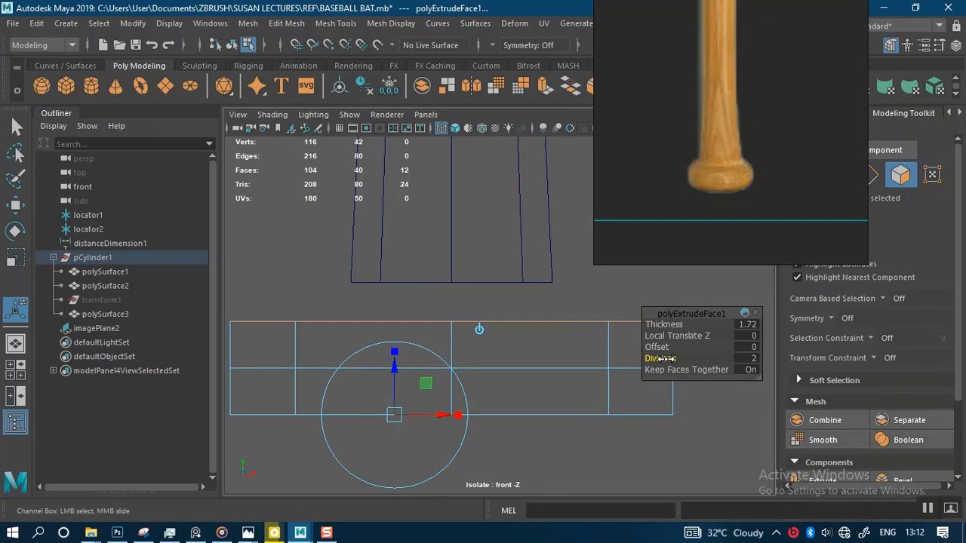
alt+right_drag(654, 359, 572, 298)
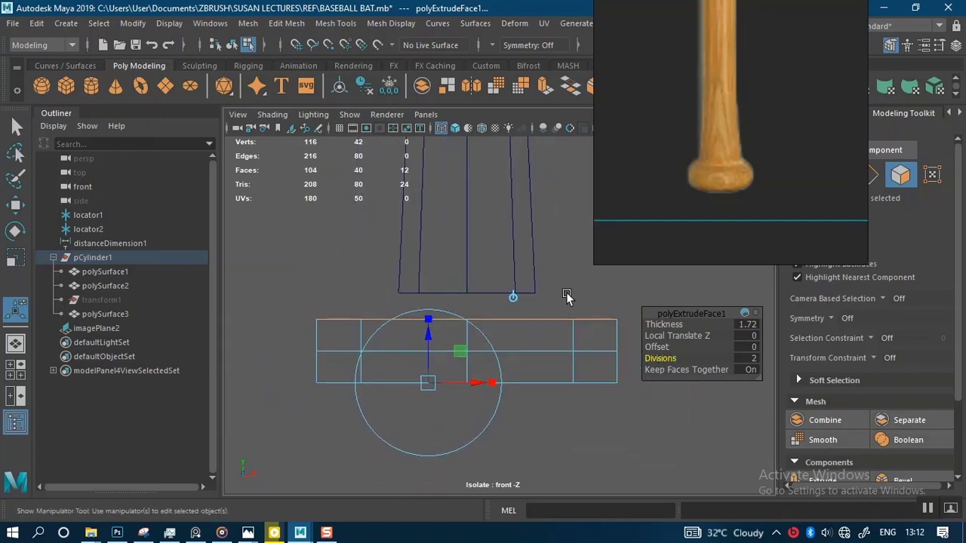
Return the extruded knob disc to object mode in the perspective view and select it as a whole.
key(space)
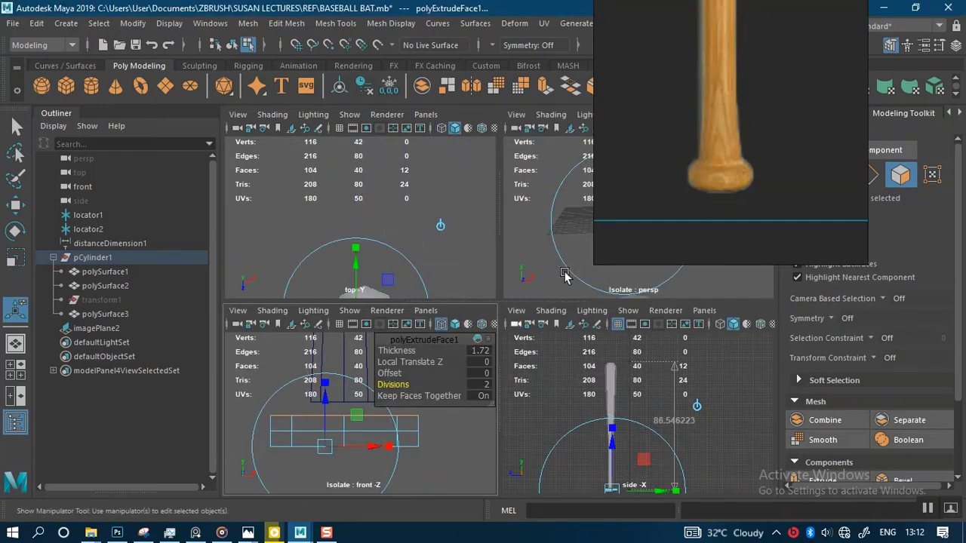
key(space)
alt+drag(501, 301, 511, 325)
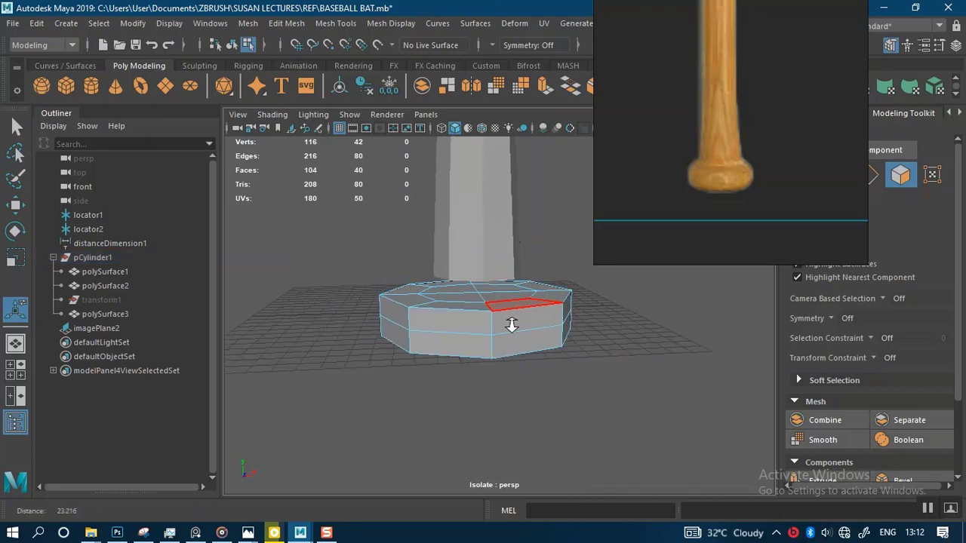
alt+right_drag(512, 324, 574, 120)
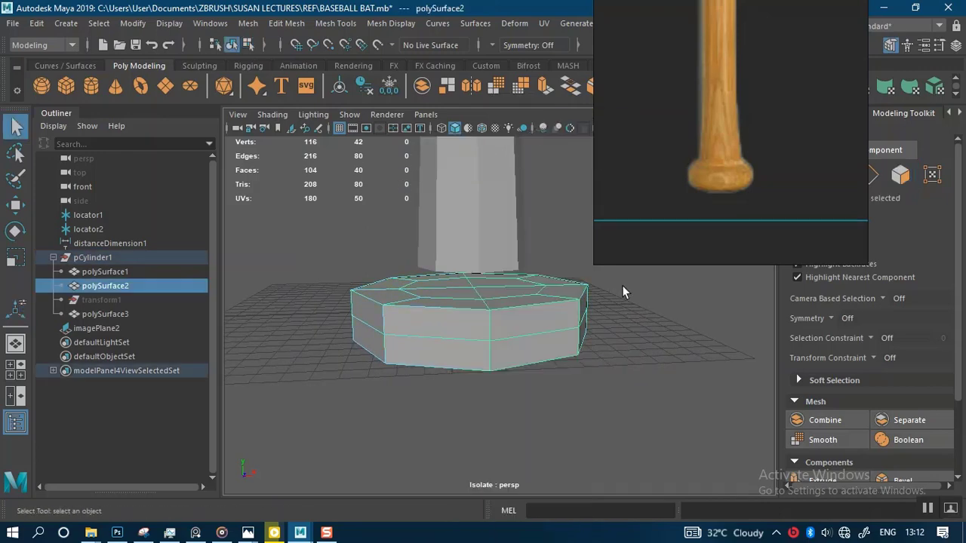
click(622, 293)
alt+drag(536, 317, 492, 322)
click(504, 302)
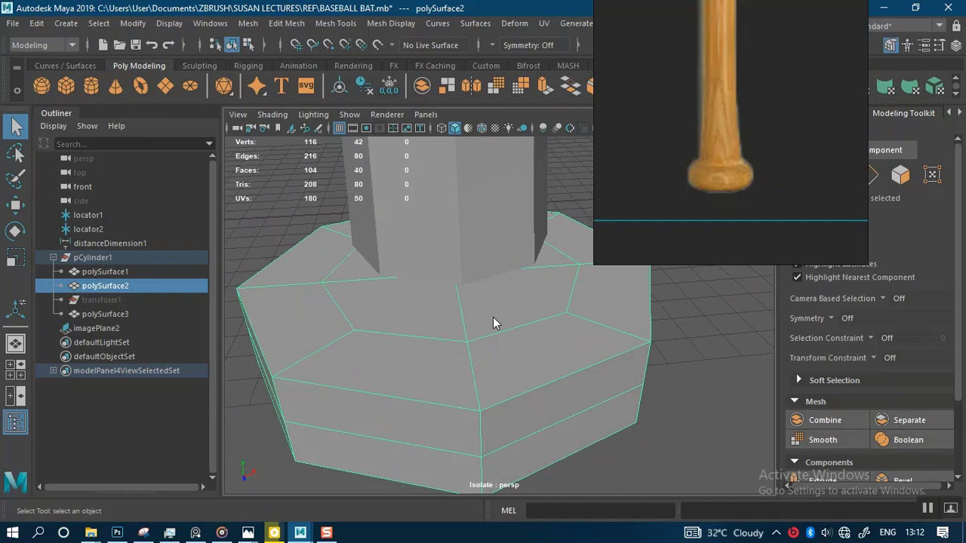
right_drag(493, 317, 491, 177)
alt+drag(427, 326, 466, 332)
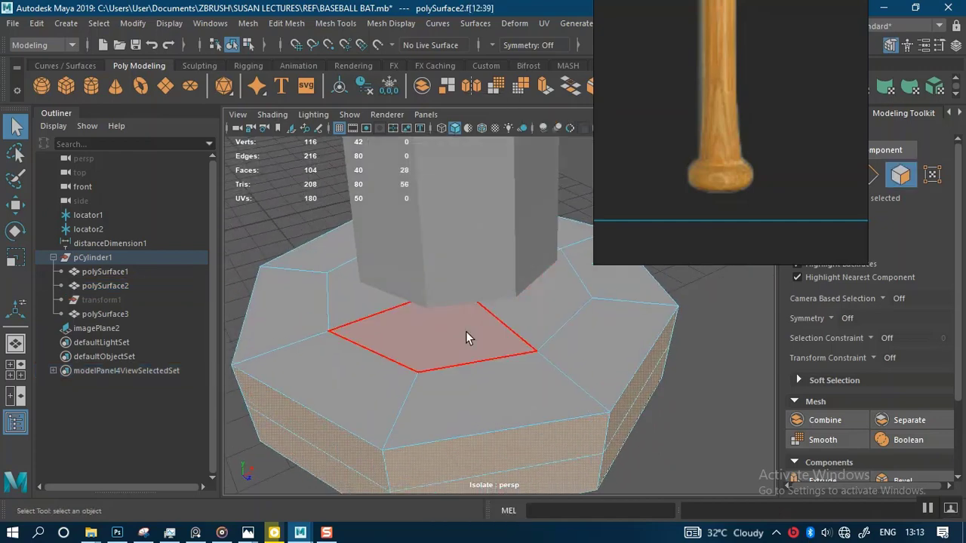
alt+drag(551, 335, 444, 319)
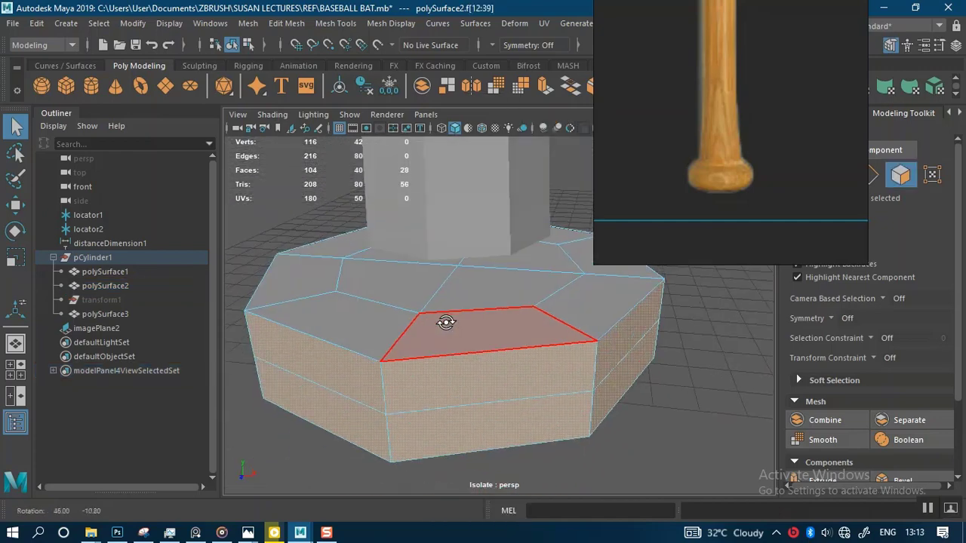
right_drag(528, 139, 583, 133)
drag(644, 239, 762, 212)
alt+drag(574, 147, 558, 266)
Isolate the extruded knob disc on its own and view its top surface from directly above.
key(ctrl+1)
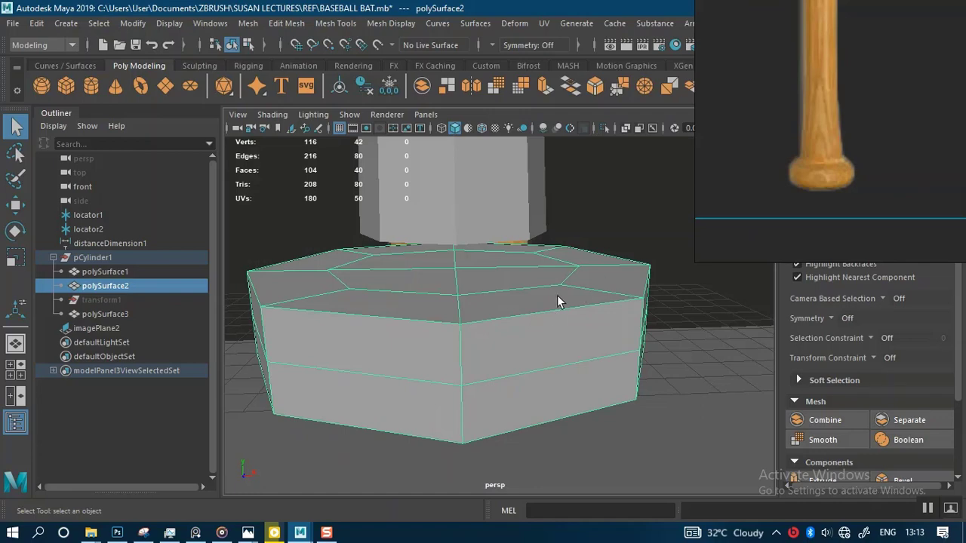
key(ctrl+1)
alt+drag(543, 288, 533, 346)
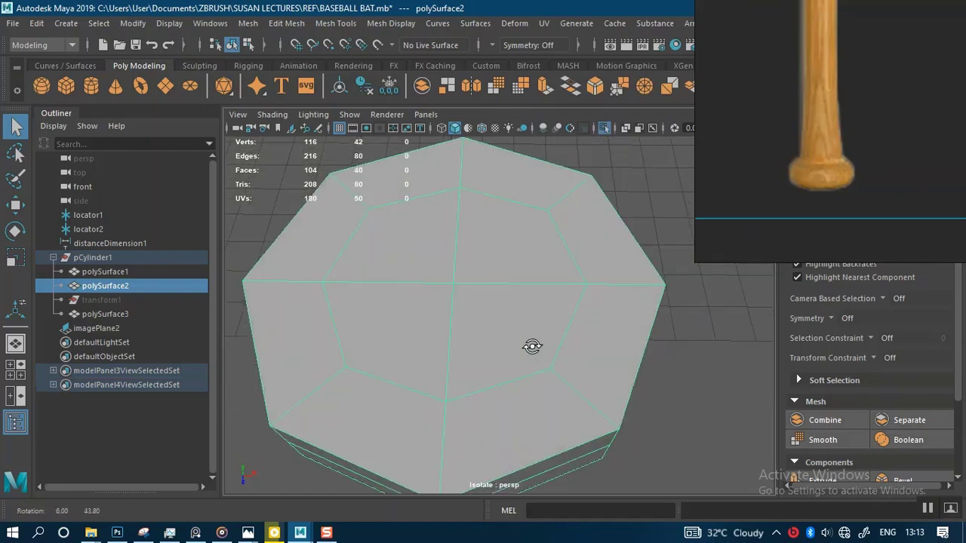
scroll(478, 269, down, 4)
alt+drag(479, 270, 482, 305)
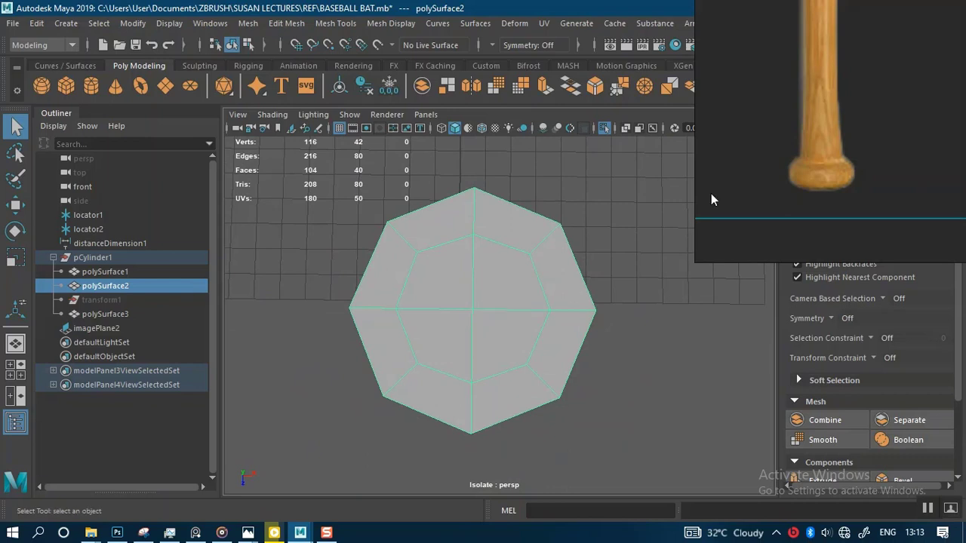
Show the isolated disc's attributes in the Attribute Editor and delete its construction history.
drag(712, 200, 63, 199)
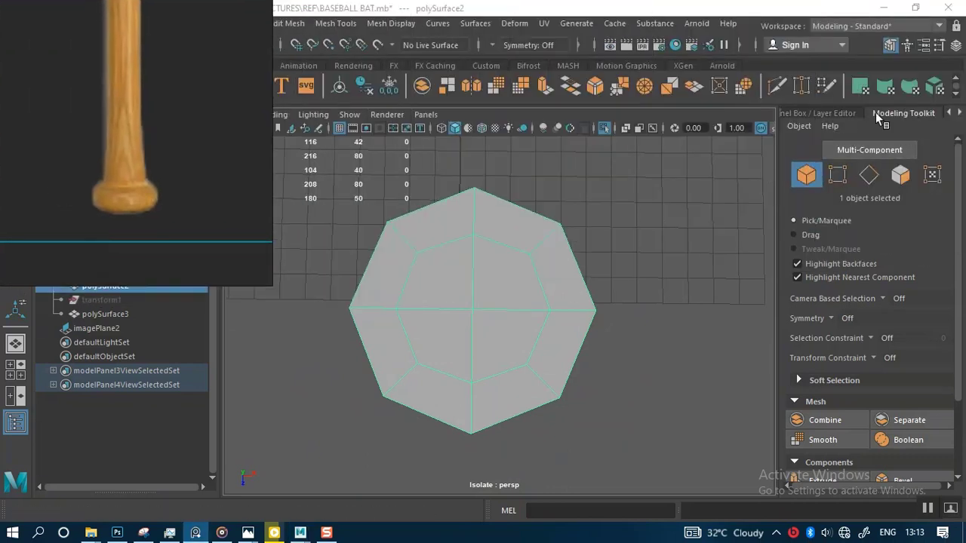
click(833, 115)
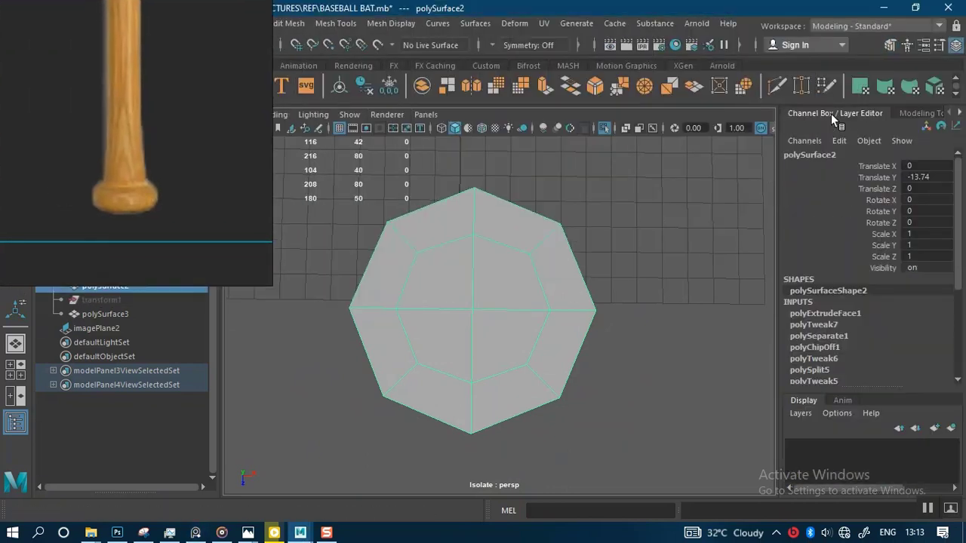
click(917, 113)
click(957, 115)
click(917, 118)
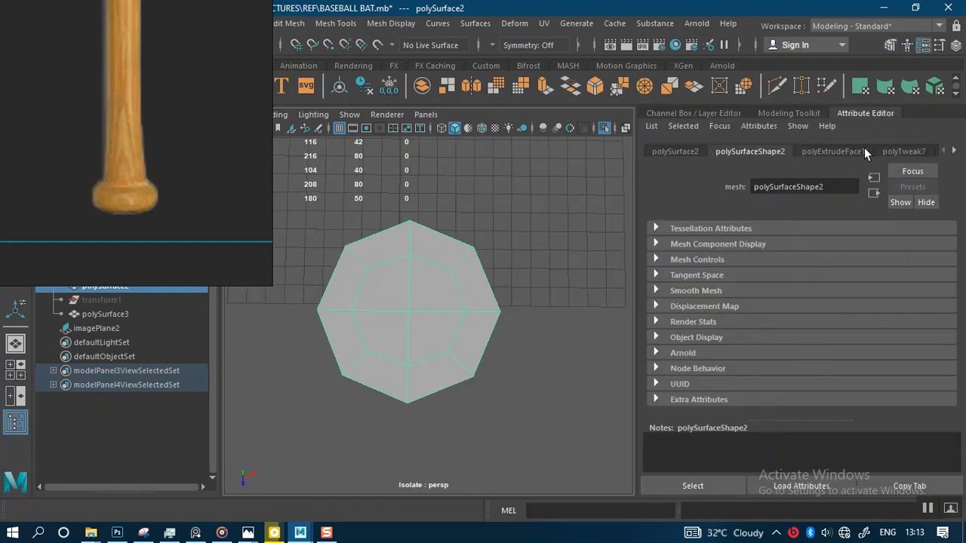
scroll(463, 351, up, 2)
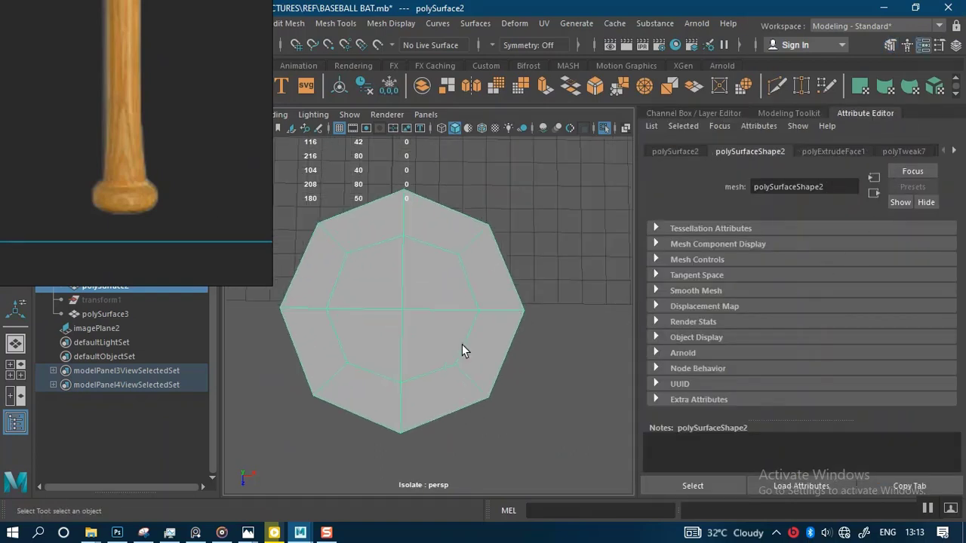
alt+middle_drag(480, 241, 515, 252)
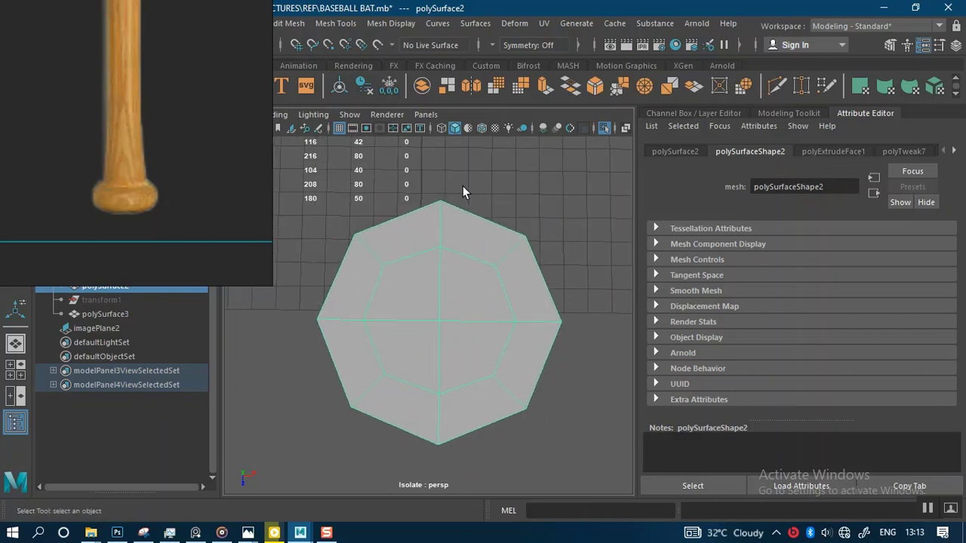
click(365, 89)
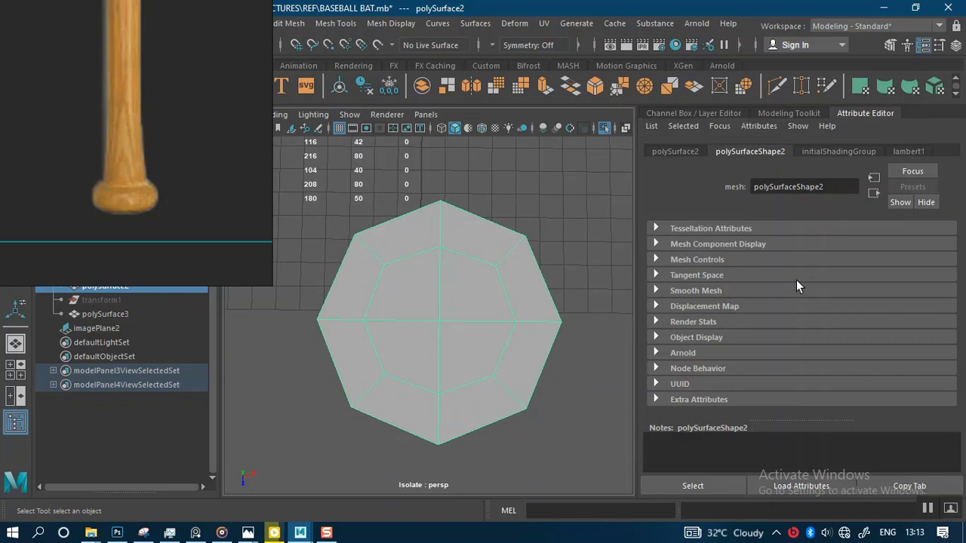
drag(843, 311, 834, 321)
Change the perspective viewport's background to the blue-grey gradient, keeping the isolated disc selected.
alt+drag(499, 346, 514, 236)
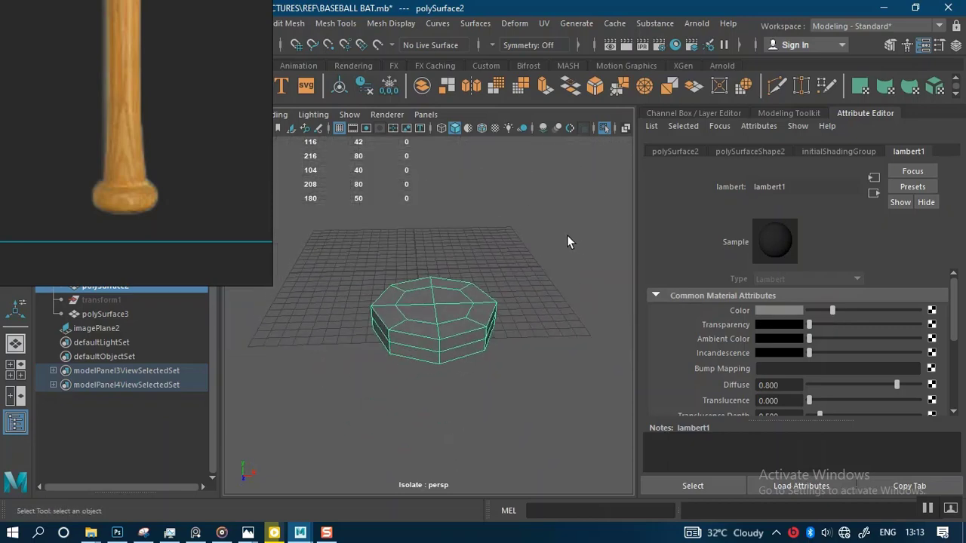
key(alt+b)
key(alt+b)
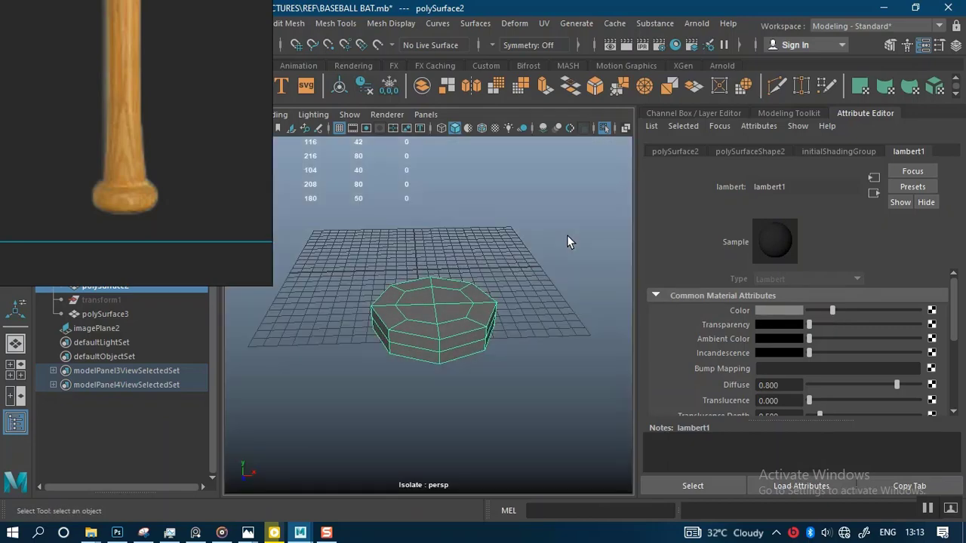
alt+right_drag(520, 308, 506, 369)
alt+drag(507, 369, 546, 193)
click(546, 194)
click(489, 307)
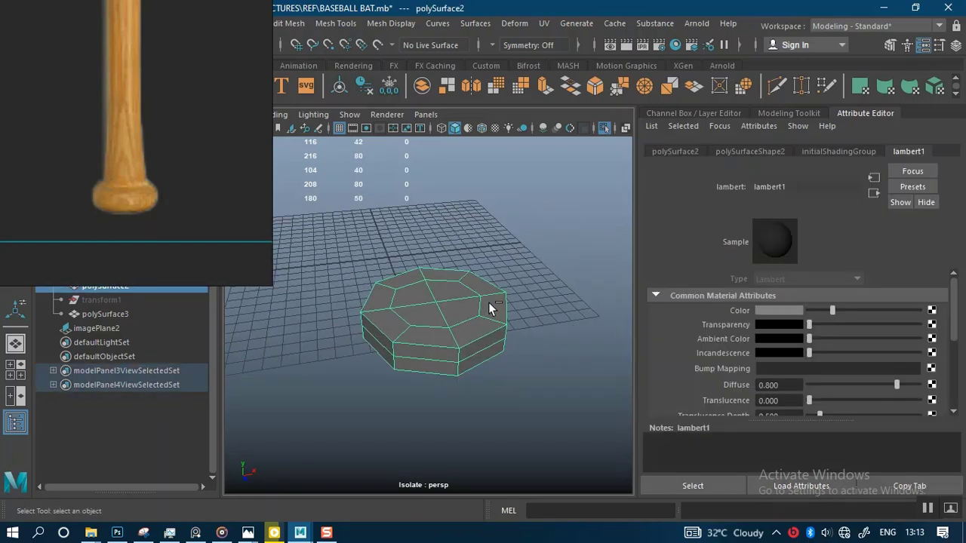
Delete the four inner faces on the top of the isolated knob disc and bring the rest of the bat back into view.
key(ctrl+1)
alt+drag(544, 320, 527, 329)
key(ctrl+1)
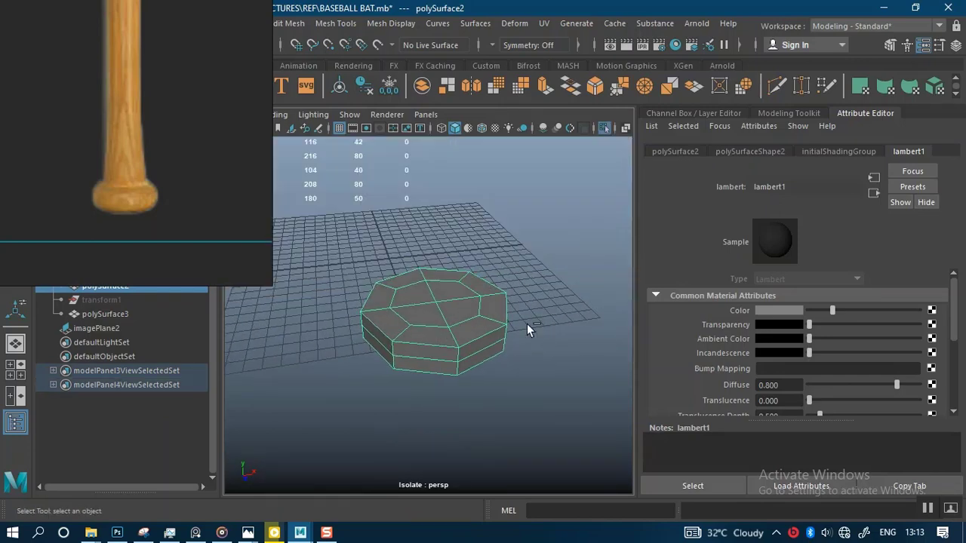
scroll(491, 312, up, 6)
alt+drag(484, 359, 494, 324)
right_drag(484, 139, 485, 181)
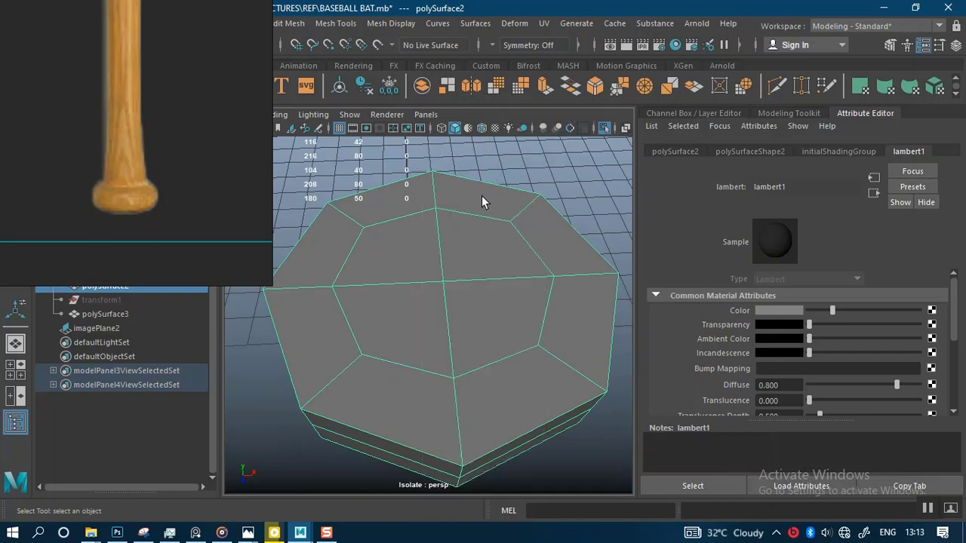
mouse_move(482, 195)
mouse_down()
mouse_move(435, 245)
mouse_move(465, 269)
mouse_move(432, 315)
mouse_up()
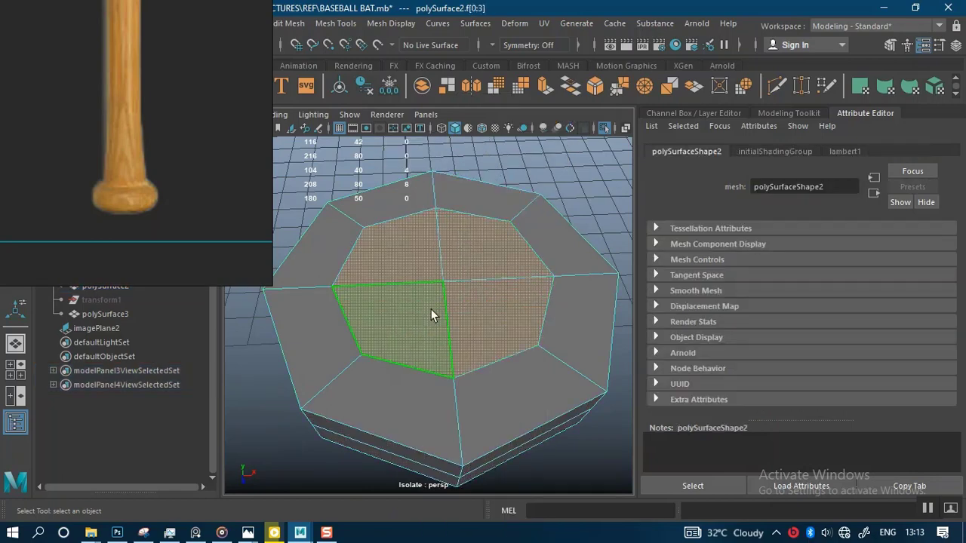
key(Delete)
alt+drag(499, 364, 458, 256)
key(ctrl+1)
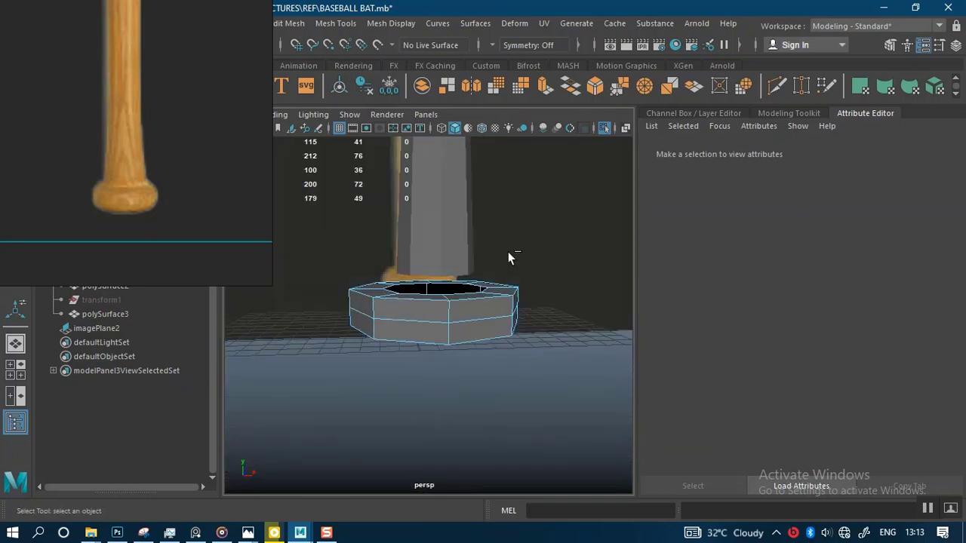
Select the opened knob disc and the bat handle together in object mode and combine them into one mesh.
right_click(496, 316)
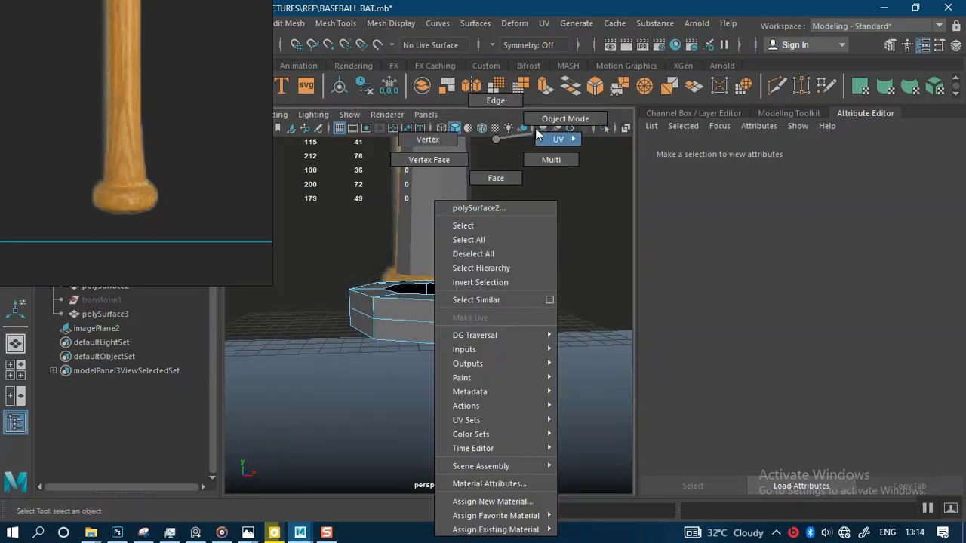
click(565, 119)
alt+drag(544, 345, 482, 364)
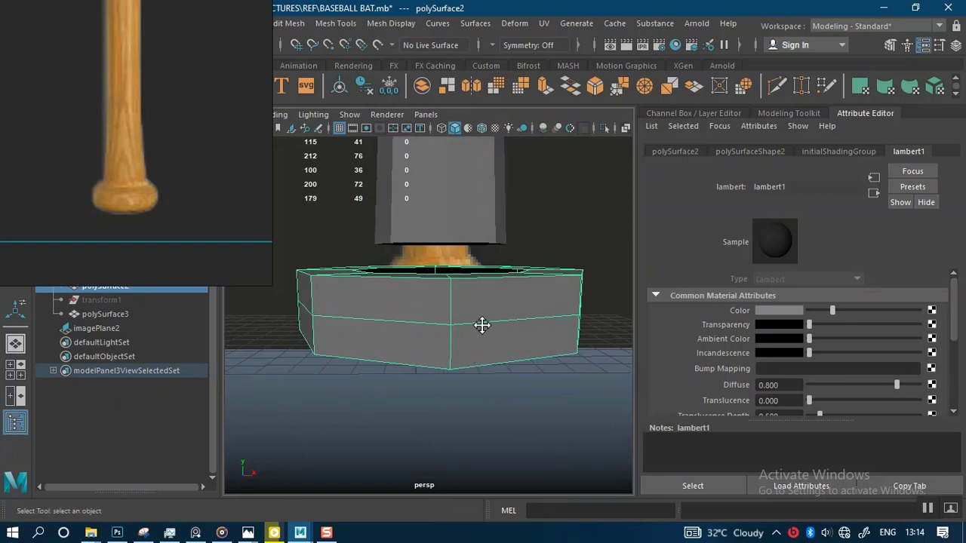
alt+right_drag(483, 323, 484, 353)
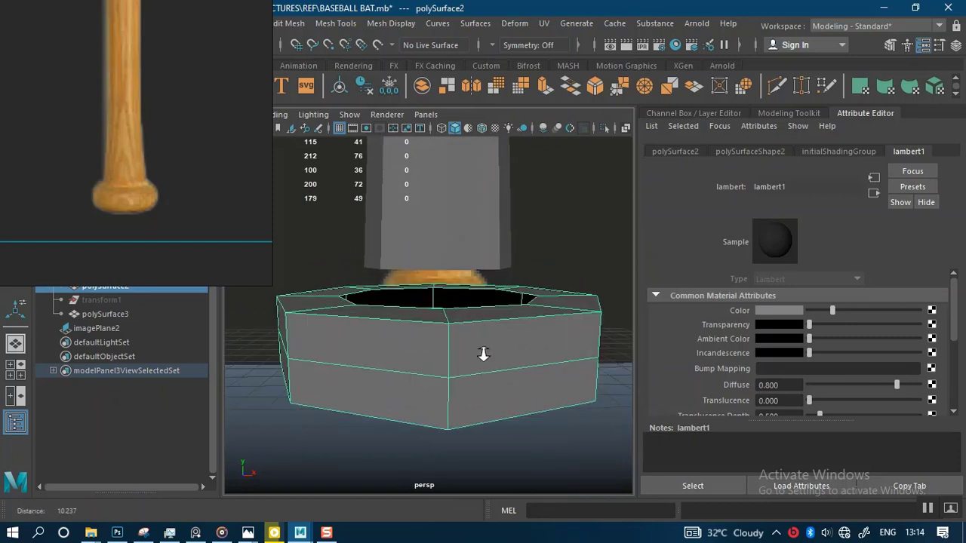
click(425, 198)
alt+drag(441, 310, 466, 348)
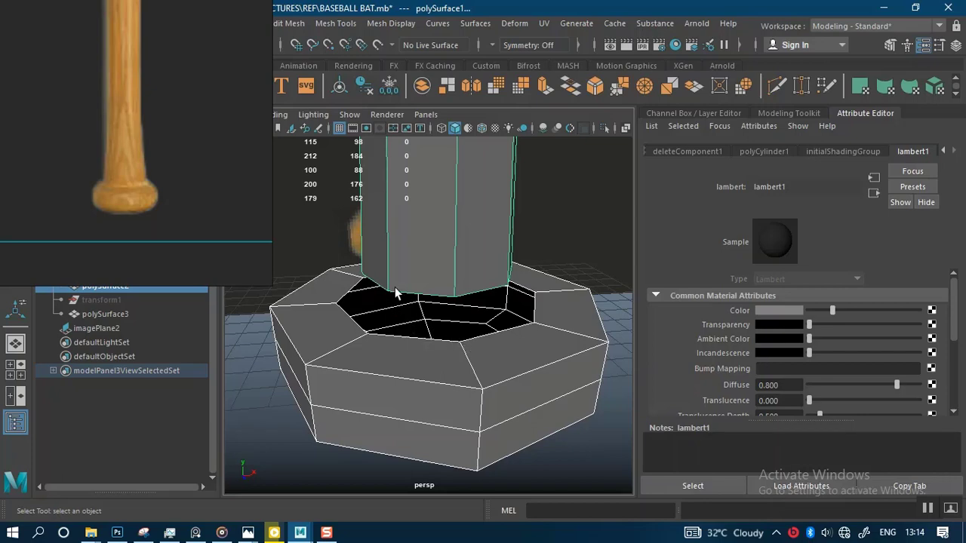
alt+drag(461, 351, 421, 329)
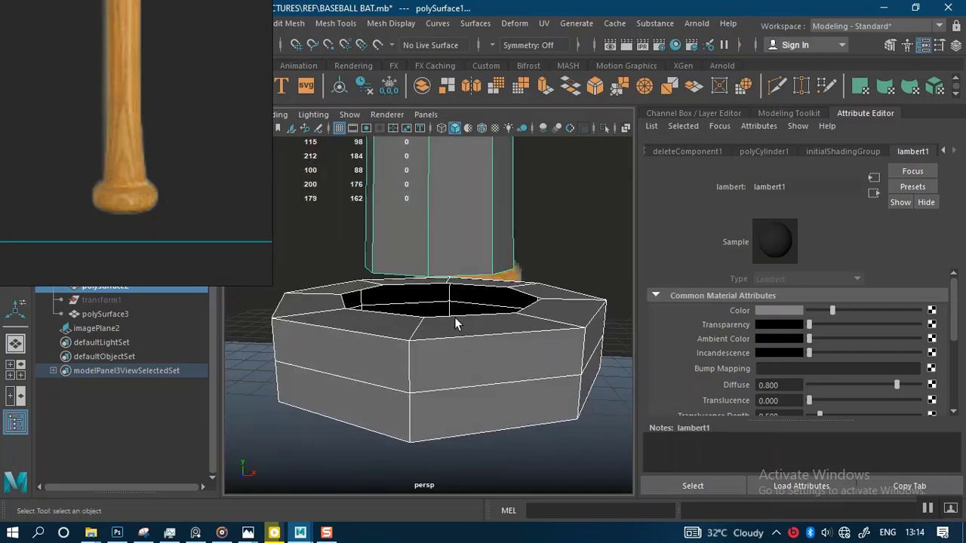
alt+right_drag(470, 300, 459, 308)
alt+drag(459, 309, 551, 357)
right_drag(551, 357, 551, 143)
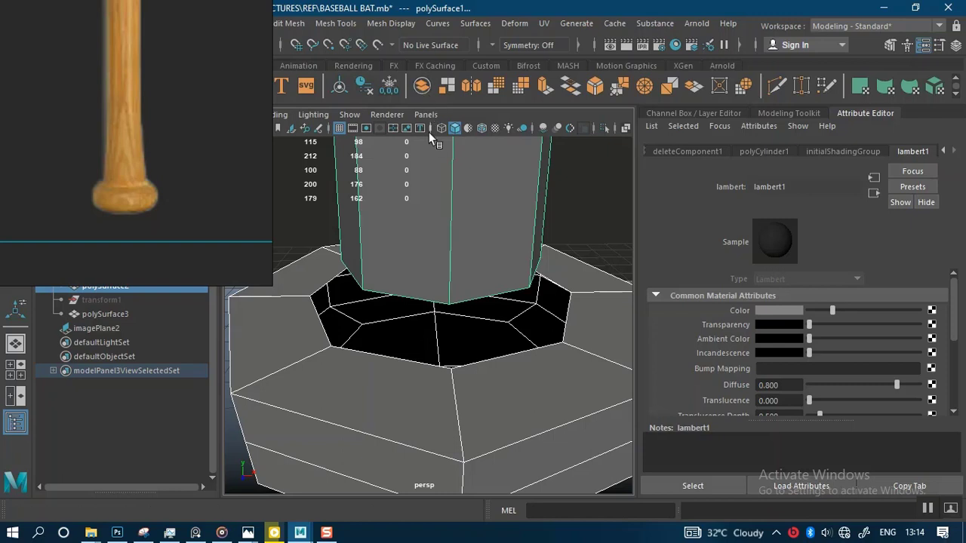
shift+right_drag(470, 264, 442, 446)
alt+drag(505, 336, 432, 272)
click(550, 267)
Delete the combined bat mesh's construction history and collapse the pCylinder1 group in the Outliner.
drag(171, 218, 809, 194)
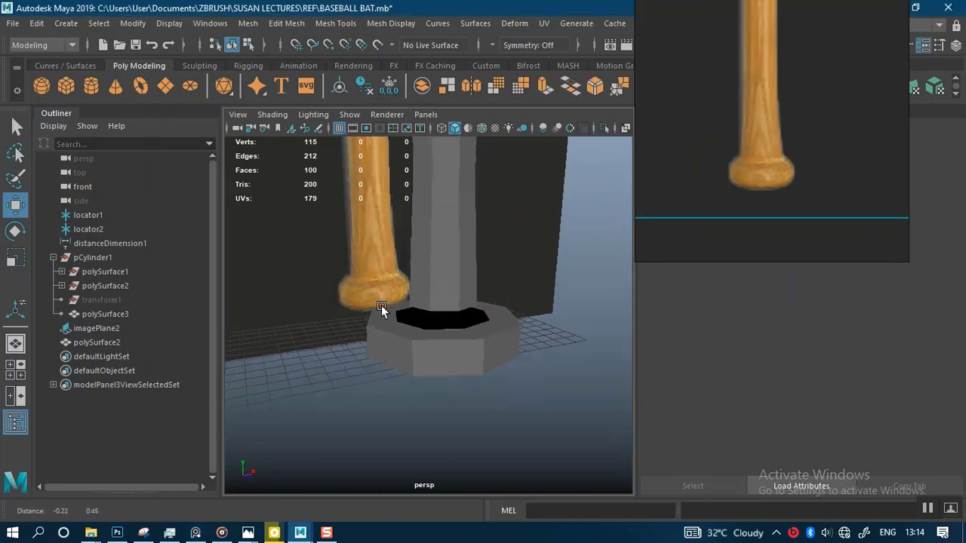
alt+drag(382, 305, 430, 310)
click(430, 311)
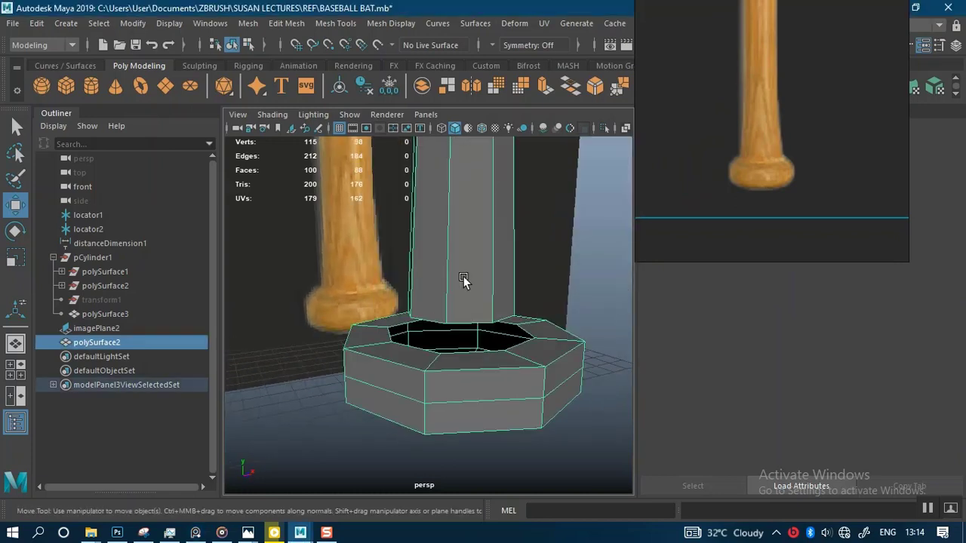
click(367, 87)
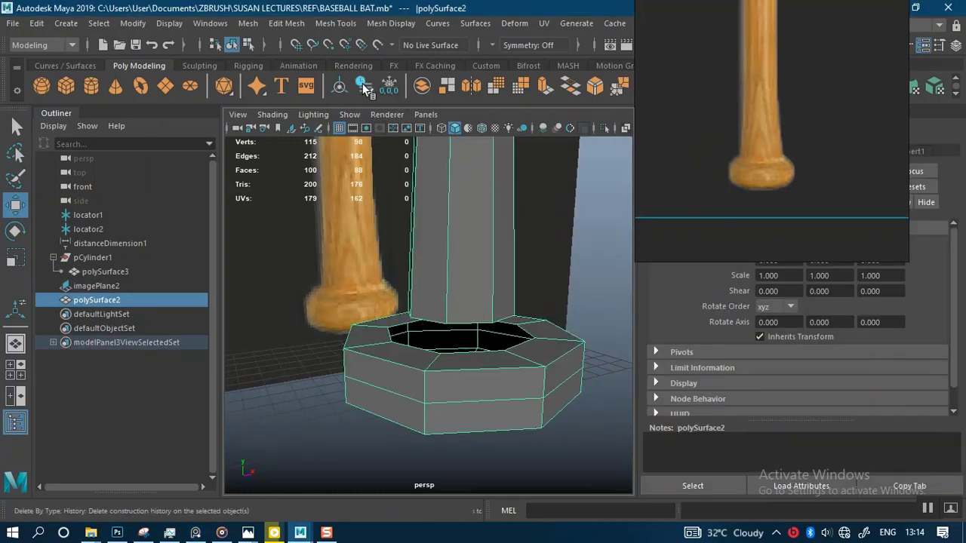
click(52, 257)
Select all faces of the knob disc and move them slightly down in the front view, onto the knob in the reference image.
alt+drag(527, 339, 492, 356)
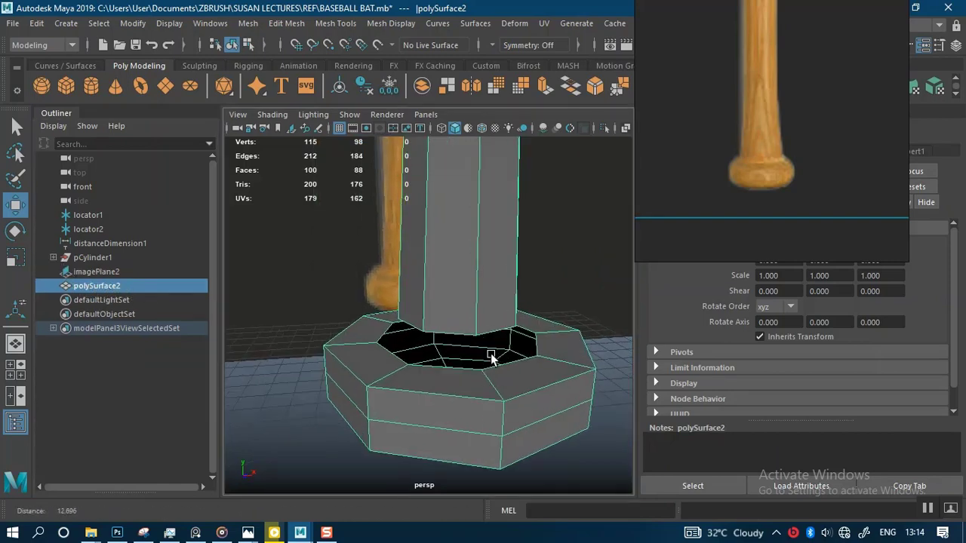
alt+right_drag(492, 356, 504, 401)
right_drag(541, 321, 540, 114)
alt+drag(468, 433, 489, 350)
right_drag(492, 352, 491, 180)
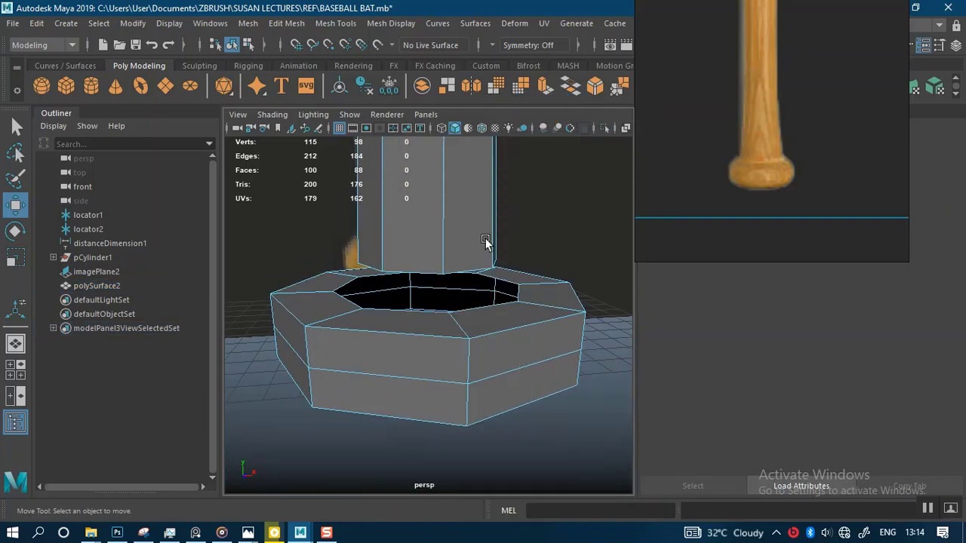
click(473, 355)
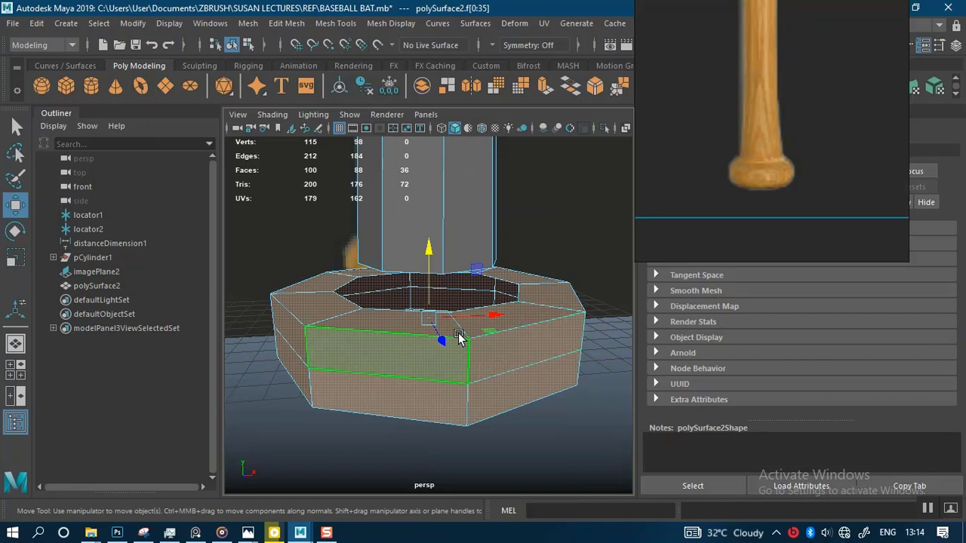
key(space)
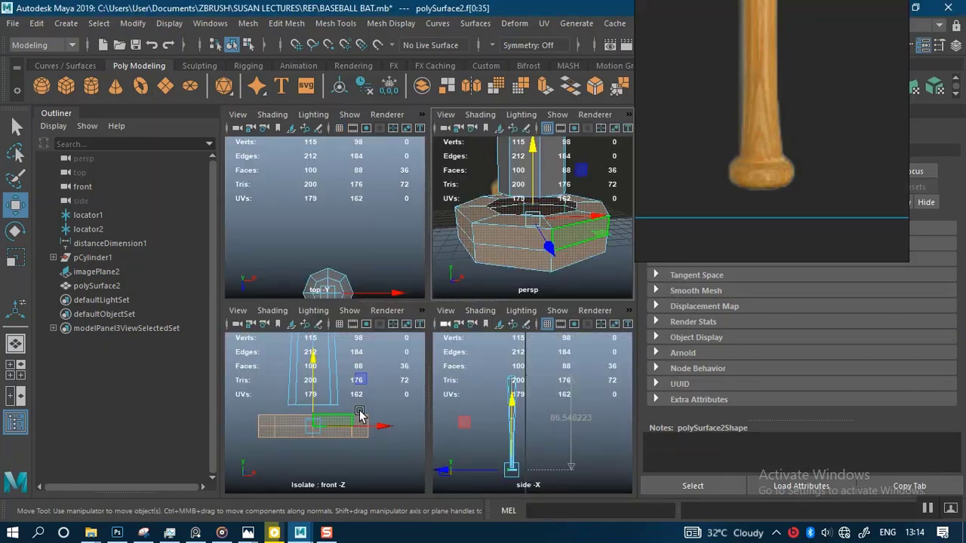
scroll(389, 415, down, 1)
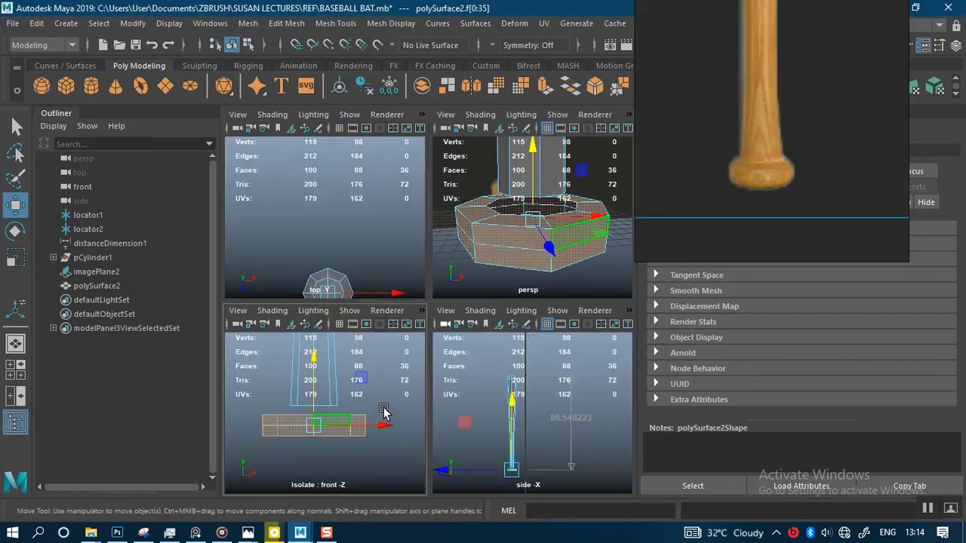
key(space)
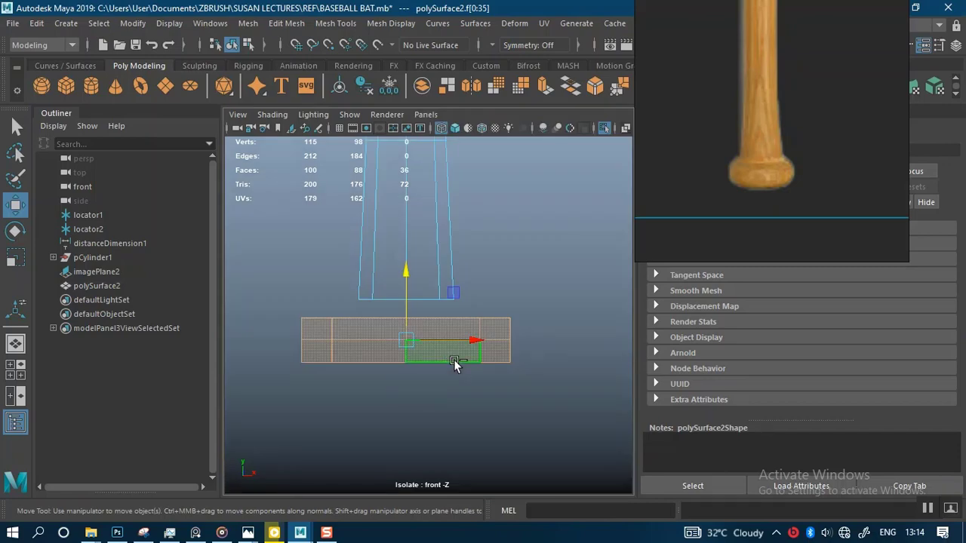
key(ctrl+1)
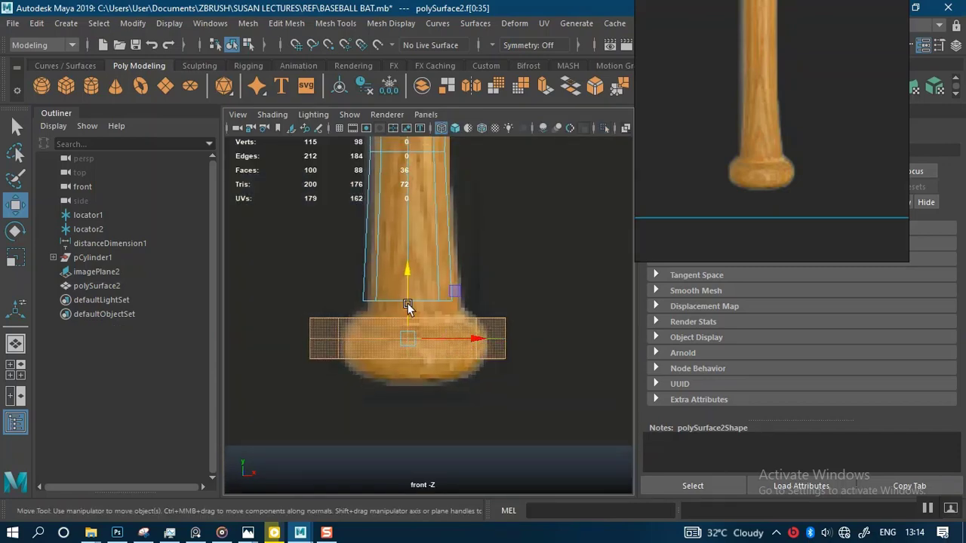
drag(405, 296, 406, 309)
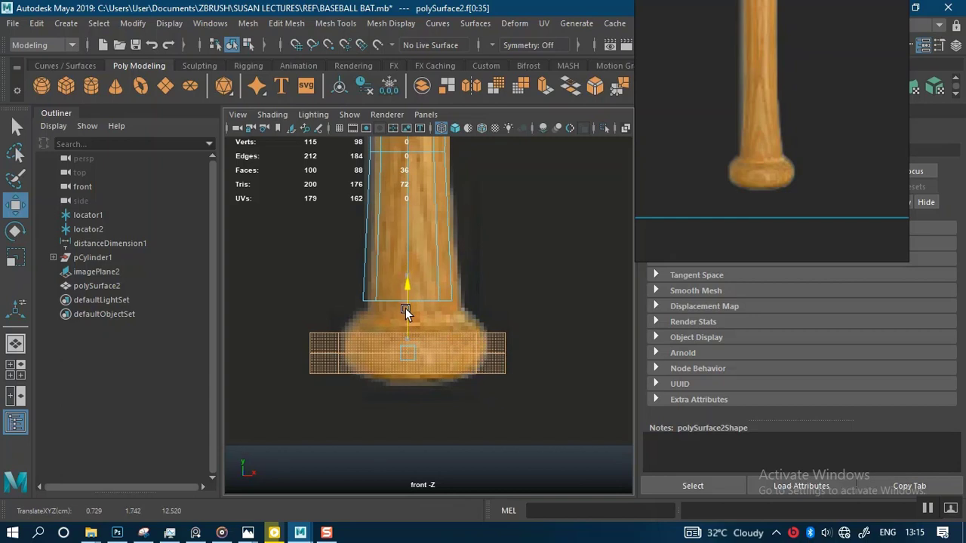
Scale the selected knob faces vertically in the front view, making the disc as thick as the knob in the reference image.
key(r)
drag(407, 320, 404, 269)
scroll(433, 310, up, 2)
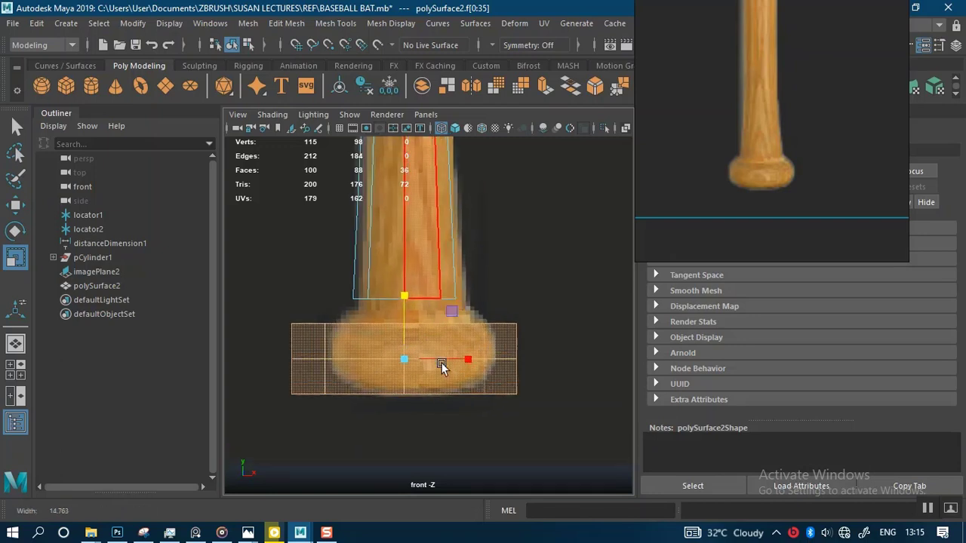
scroll(413, 330, up, 2)
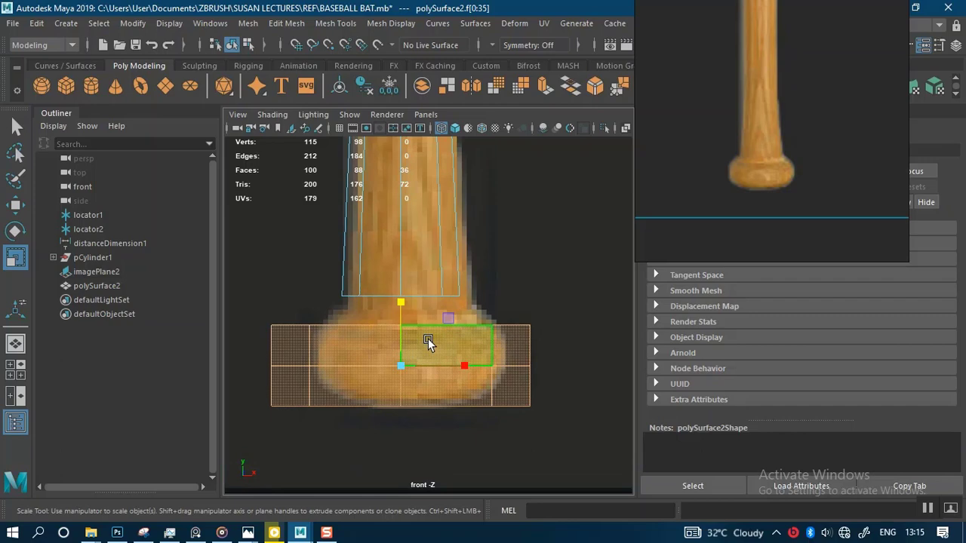
Select the border edge loop of the knob's top opening in the perspective view and extrude it upward with a local Z translate of 0.857.
key(space)
key(space)
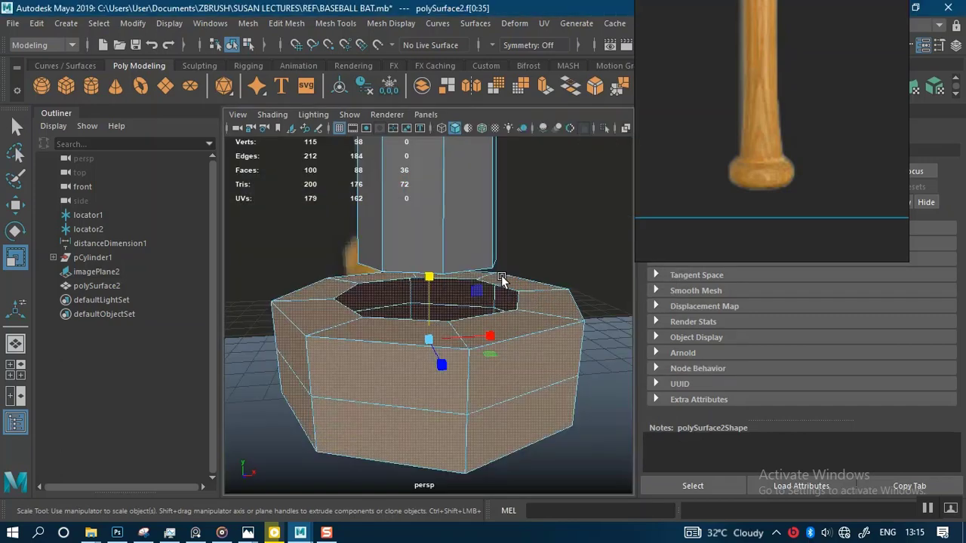
alt+drag(447, 306, 522, 307)
right_drag(523, 308, 537, 106)
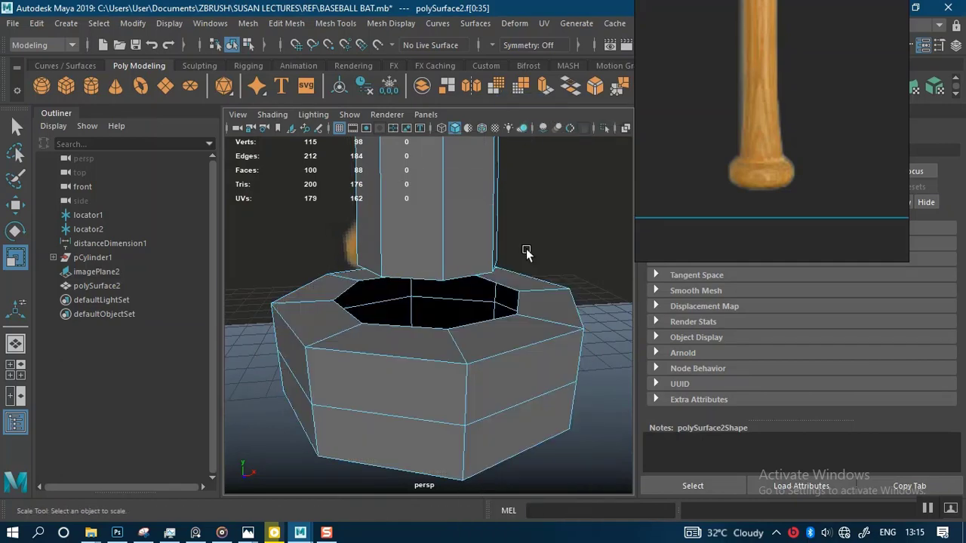
double_click(497, 323)
alt+right_drag(495, 319, 494, 375)
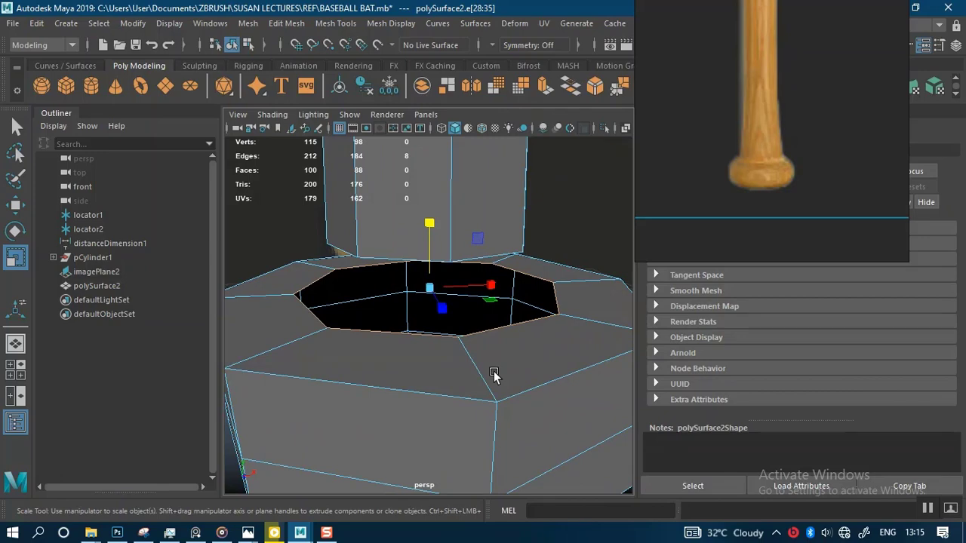
alt+drag(493, 367, 513, 369)
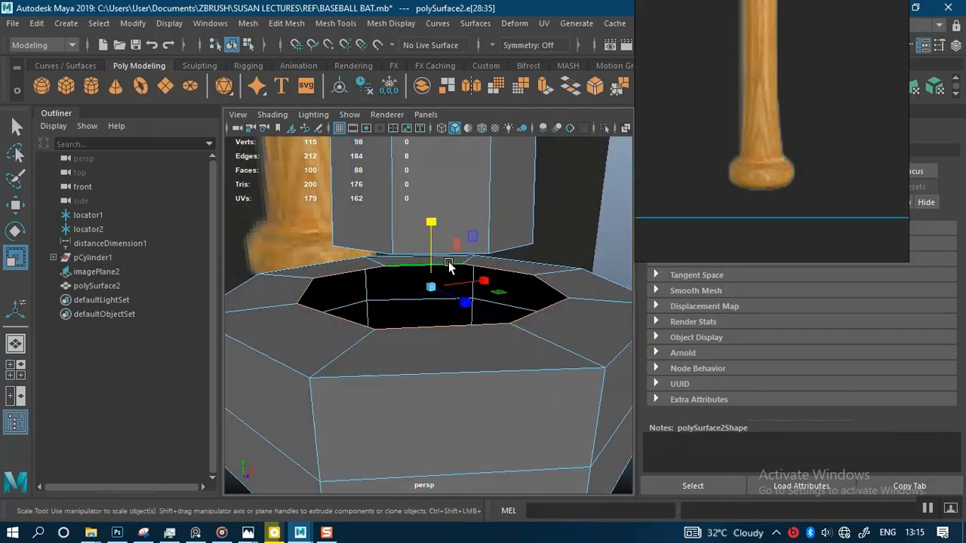
click(545, 88)
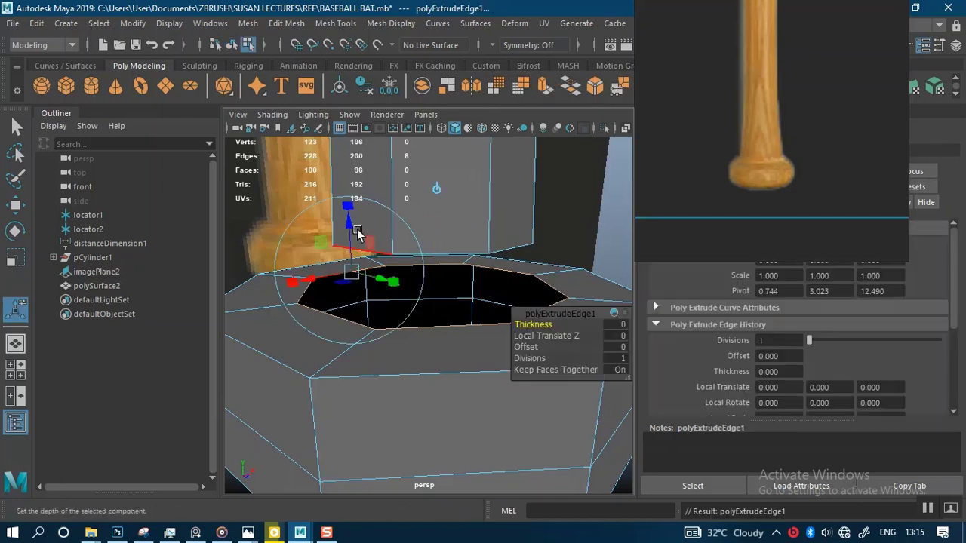
drag(349, 226, 348, 184)
Scale the extruded edge ring inward in the side view to about the width of the handle's bottom end.
key(r)
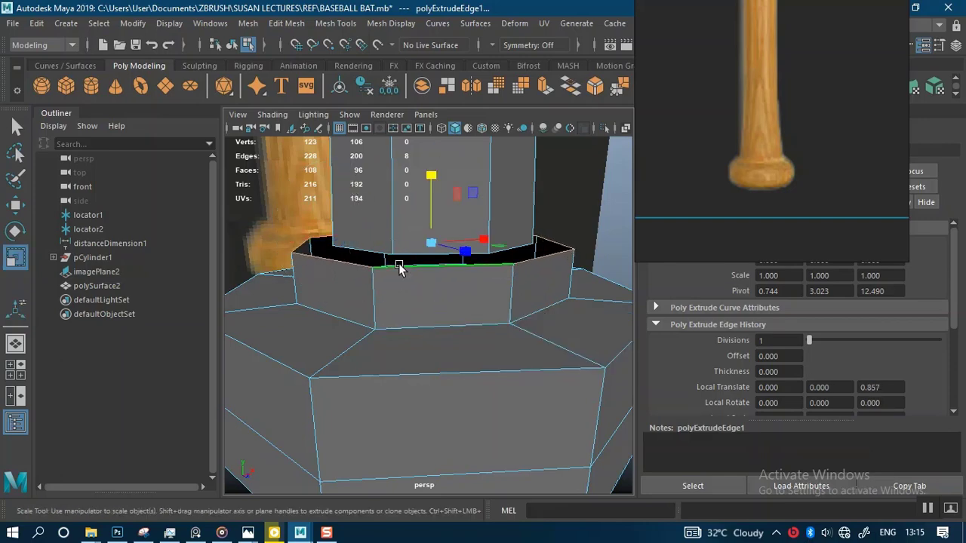
key(space)
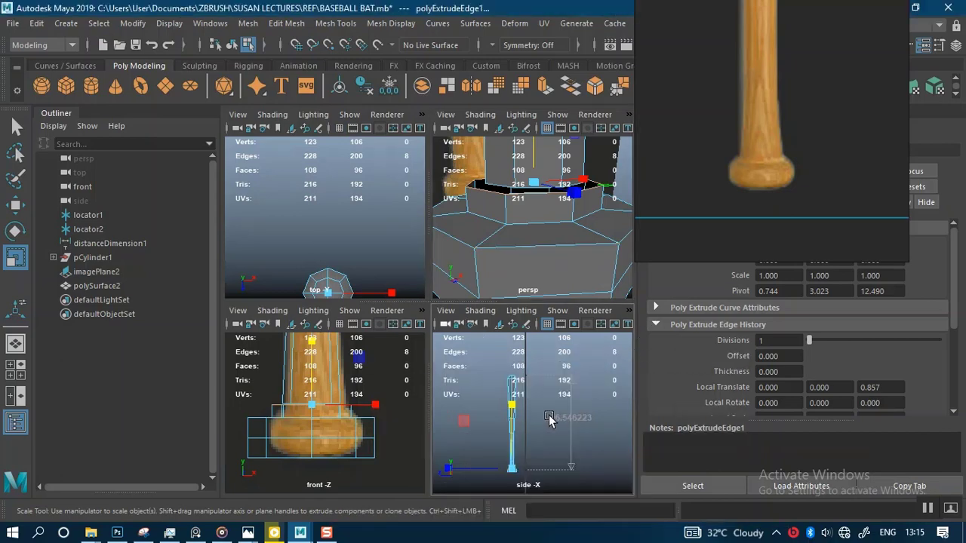
key(space)
scroll(453, 385, up, 5)
key(f)
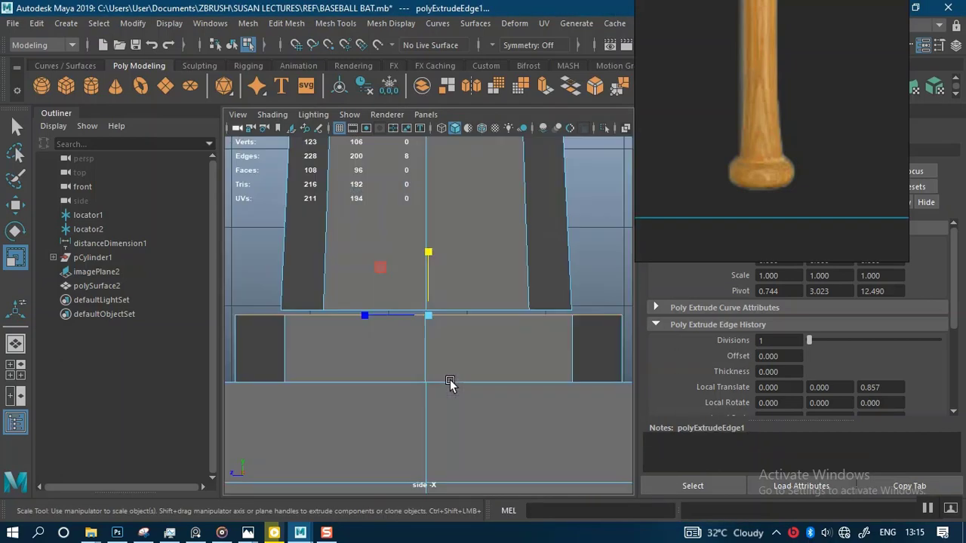
scroll(319, 314, up, 2)
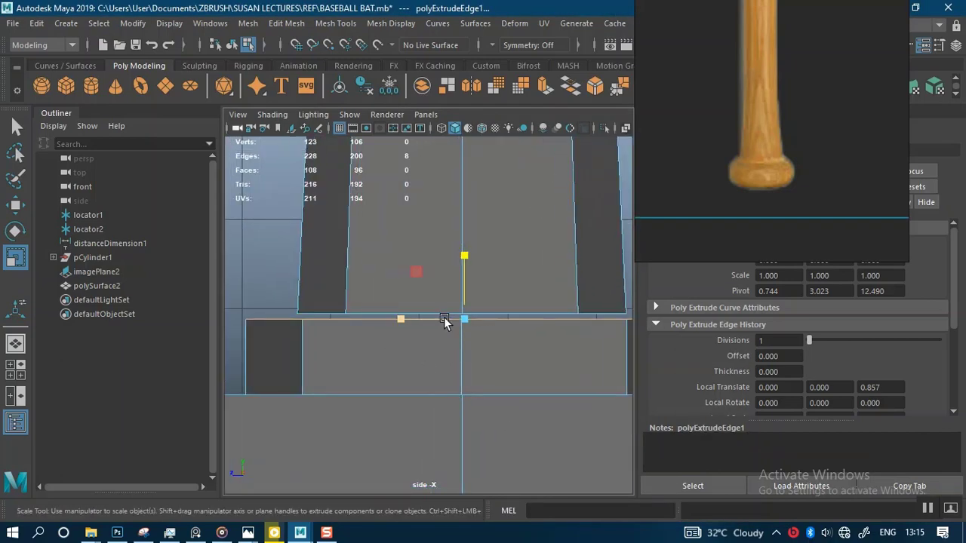
drag(464, 321, 393, 318)
scroll(409, 373, up, 4)
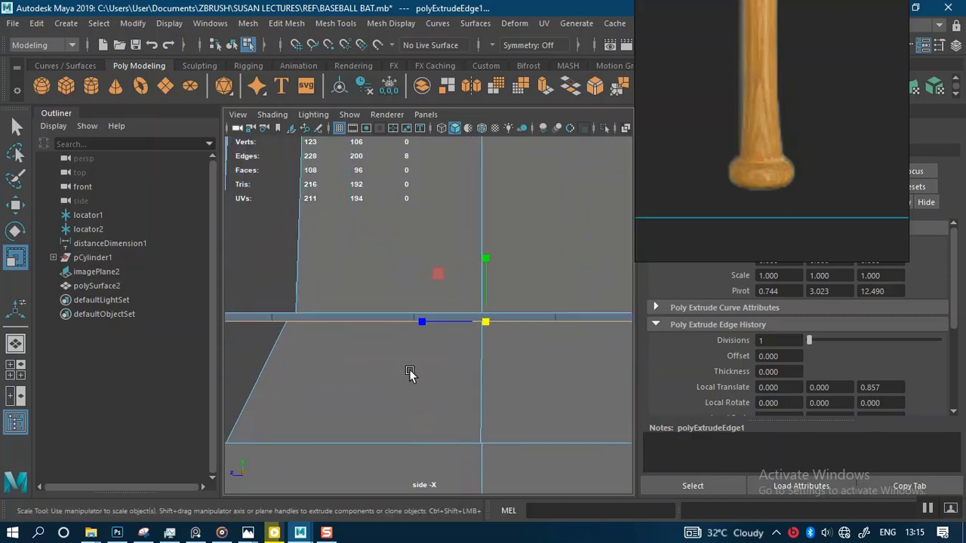
Move the extruded edge ring up in the side view until it meets the handle's bottom edge, and clear the selection.
scroll(367, 297, down, 7)
scroll(383, 349, up, 1)
scroll(384, 349, up, 3)
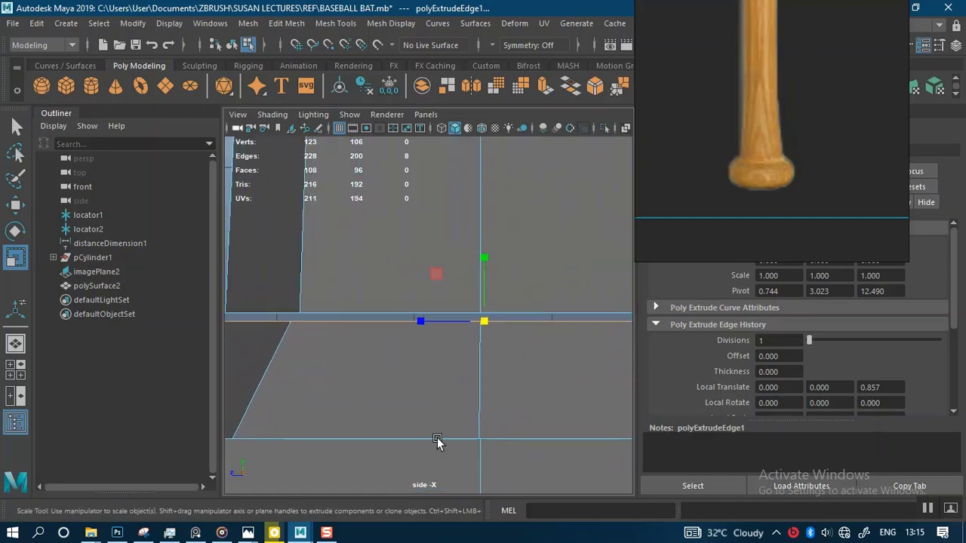
key(w)
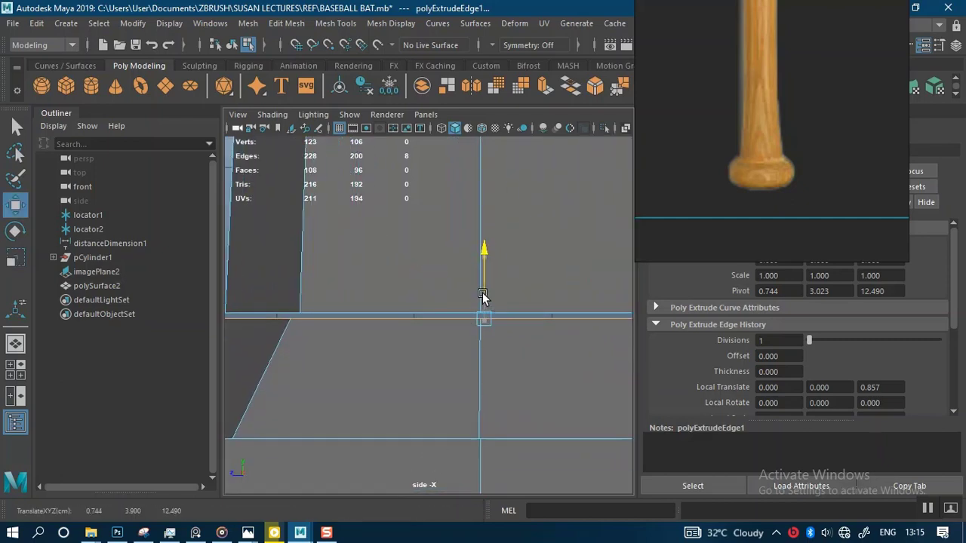
scroll(441, 344, up, 2)
scroll(424, 365, up, 2)
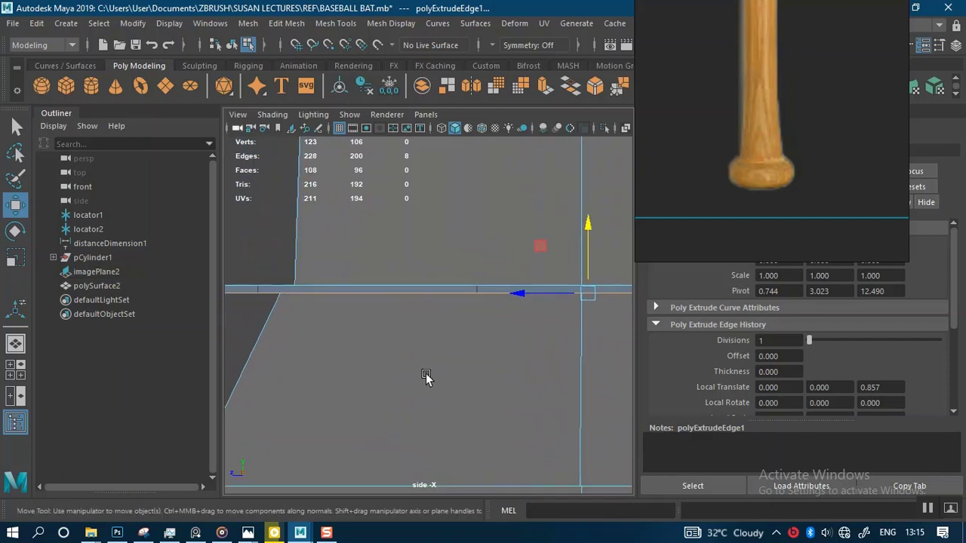
alt+middle_drag(438, 379, 470, 391)
drag(618, 274, 618, 268)
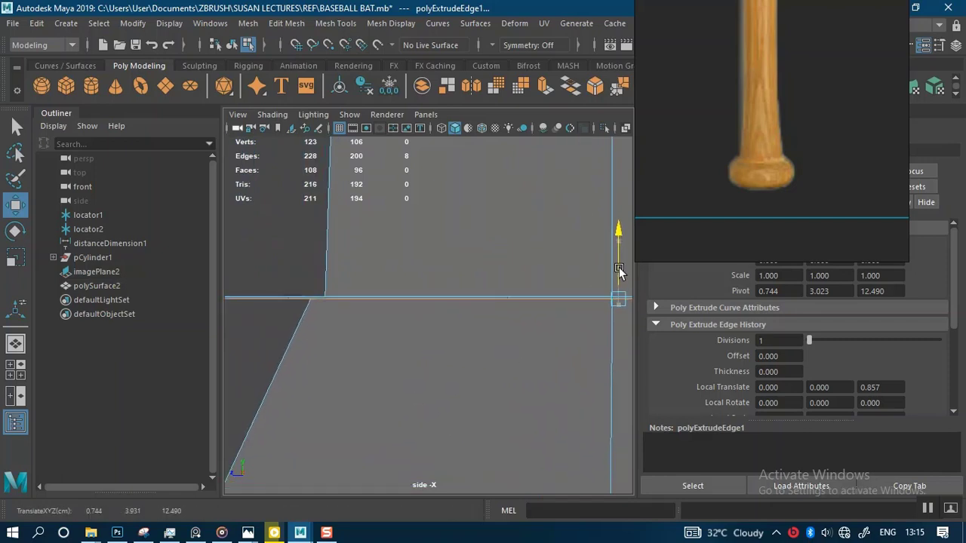
scroll(382, 343, down, 3)
alt+middle_drag(450, 330, 410, 336)
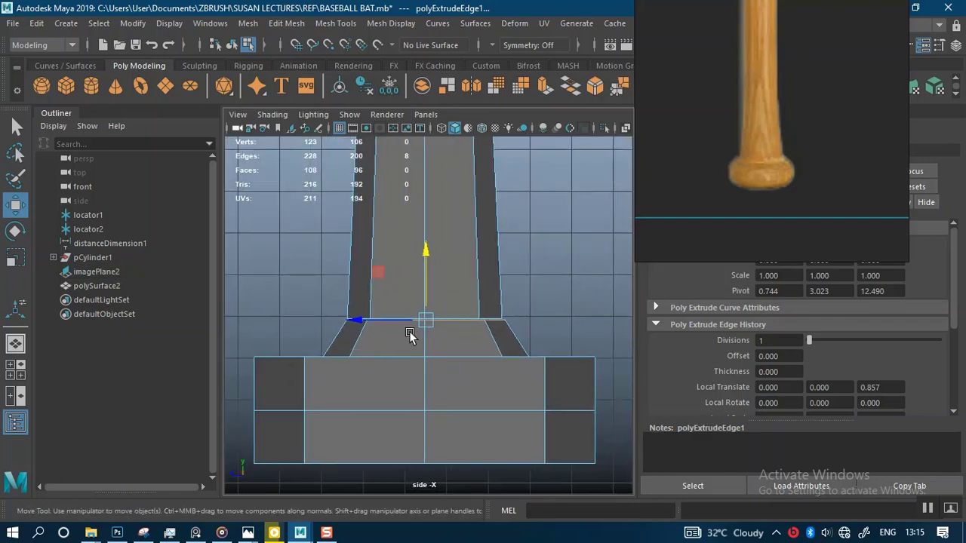
alt+right_drag(410, 337, 423, 427)
click(553, 214)
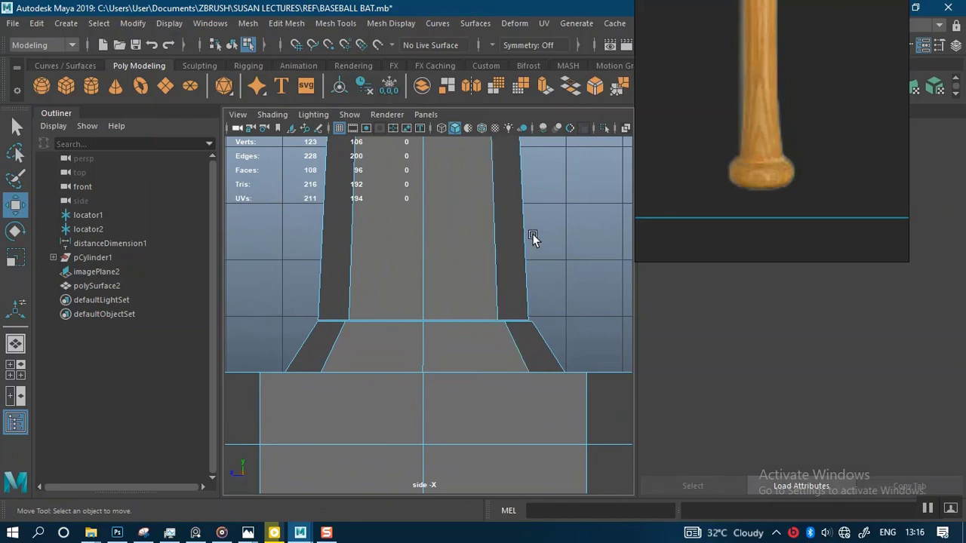
Select both rings of vertices where the handle meets the knob, and move the floating reference image window off the Attribute Editor.
right_drag(500, 139, 428, 134)
drag(254, 266, 549, 355)
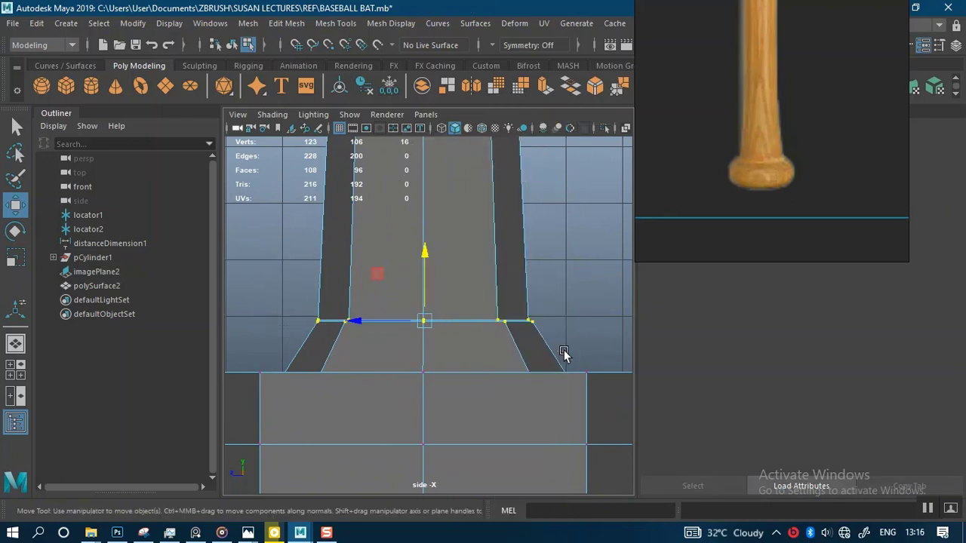
drag(710, 177, 69, 256)
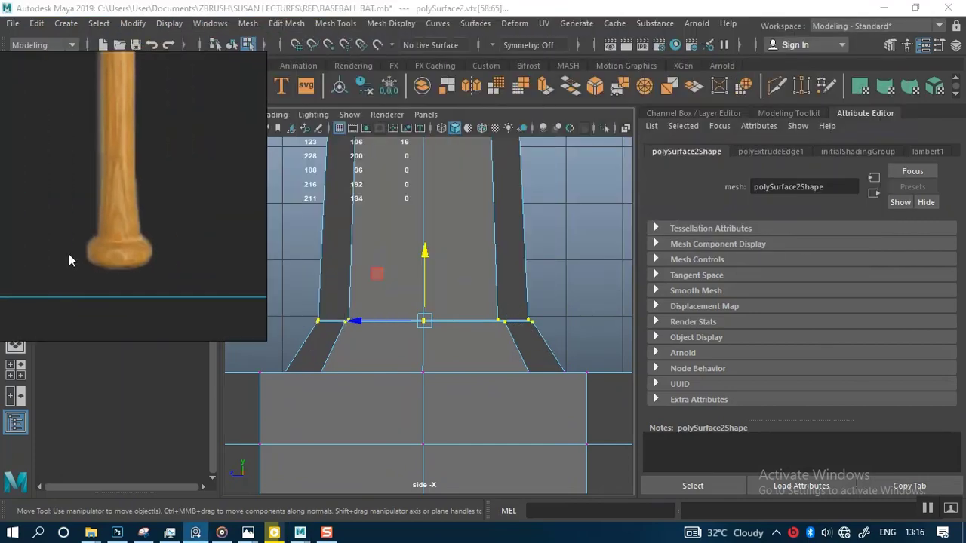
scroll(483, 272, down, 3)
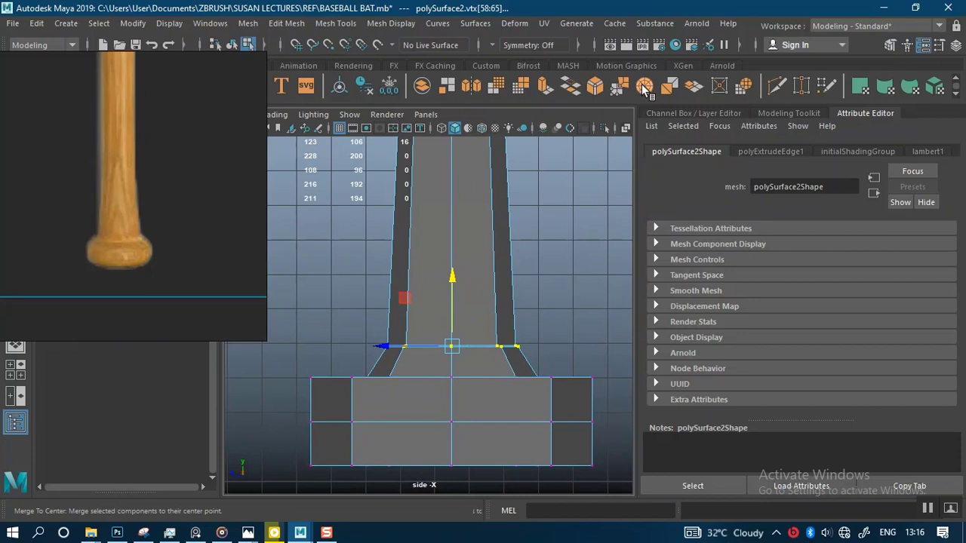
scroll(514, 390, up, 2)
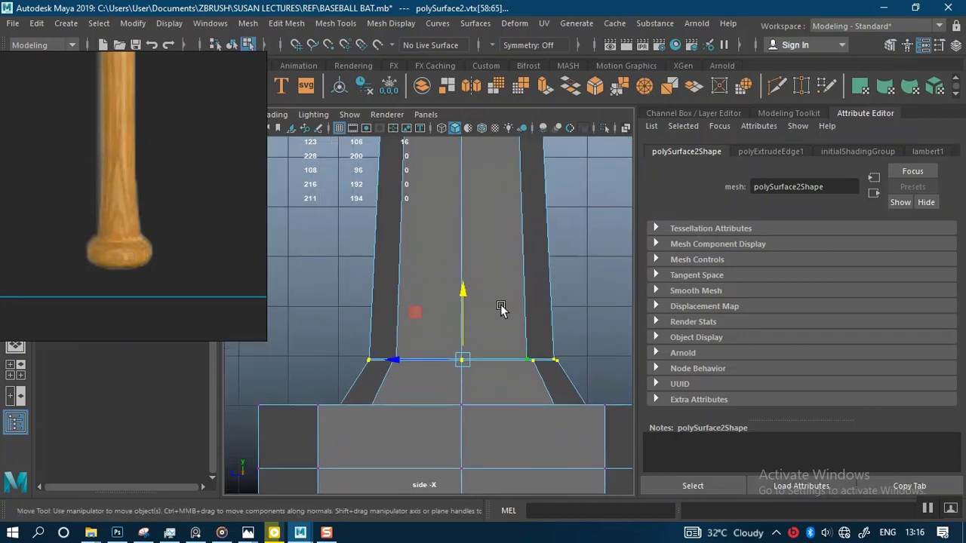
Try to merge the selected seam vertices with Merge Vertices at a threshold of 0.01.
shift+right_drag(499, 286, 605, 216)
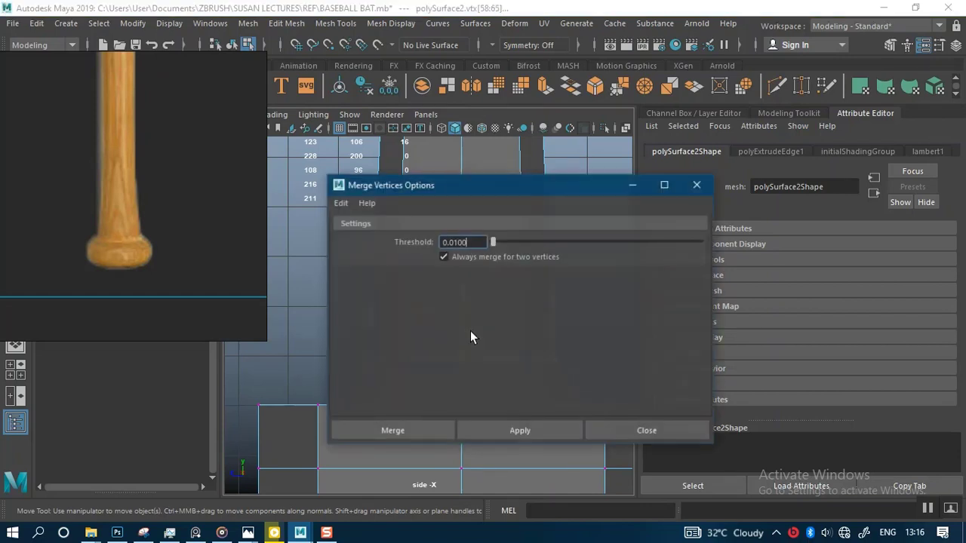
drag(484, 188, 678, 181)
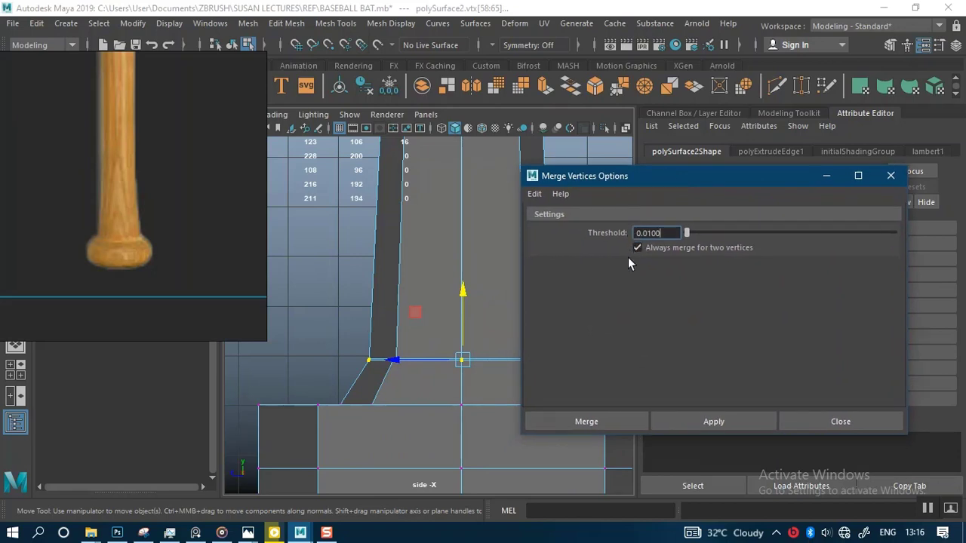
alt+right_drag(398, 392, 445, 382)
alt+middle_drag(425, 384, 434, 264)
alt+right_drag(381, 446, 427, 384)
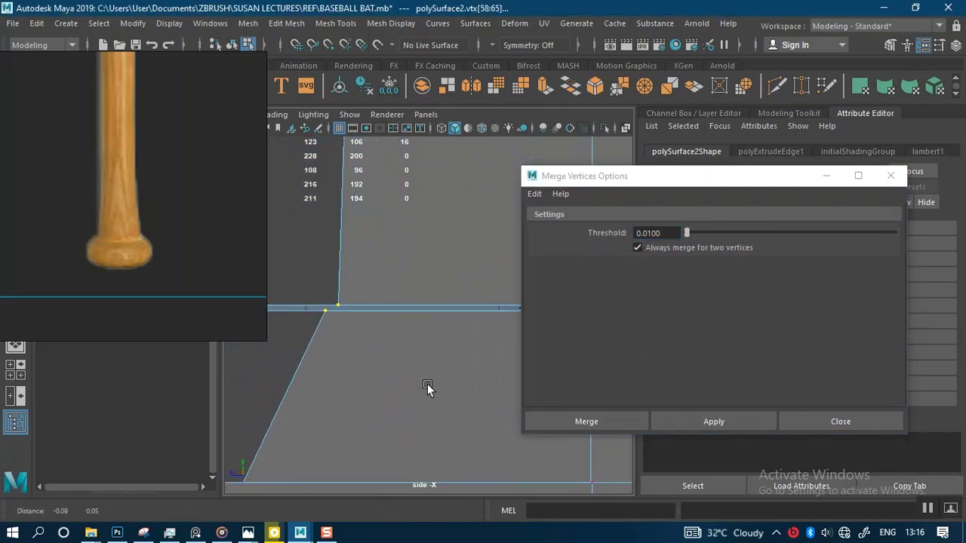
click(617, 421)
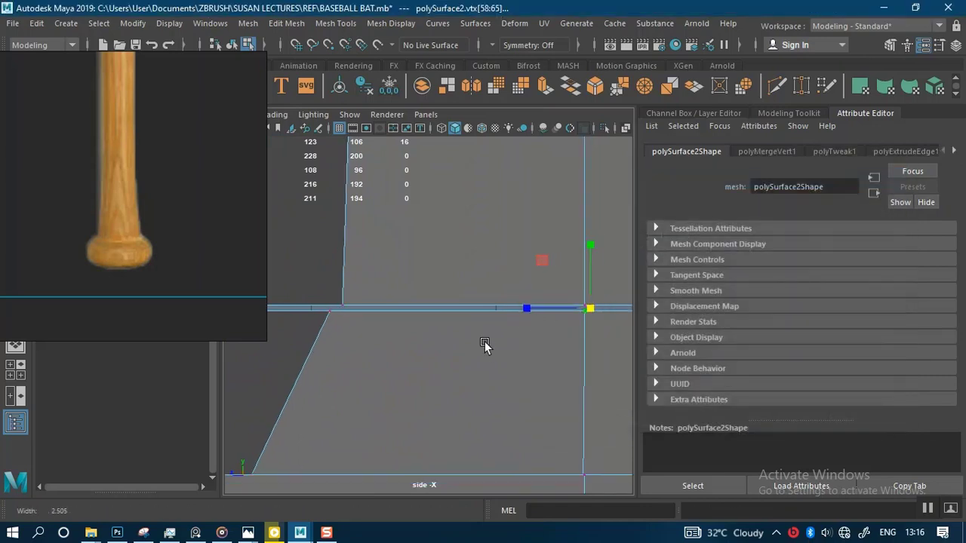
Reselect both rings of vertices at the seam between handle and knob in the side view and merge them.
key(r)
alt+right_drag(484, 341, 436, 309)
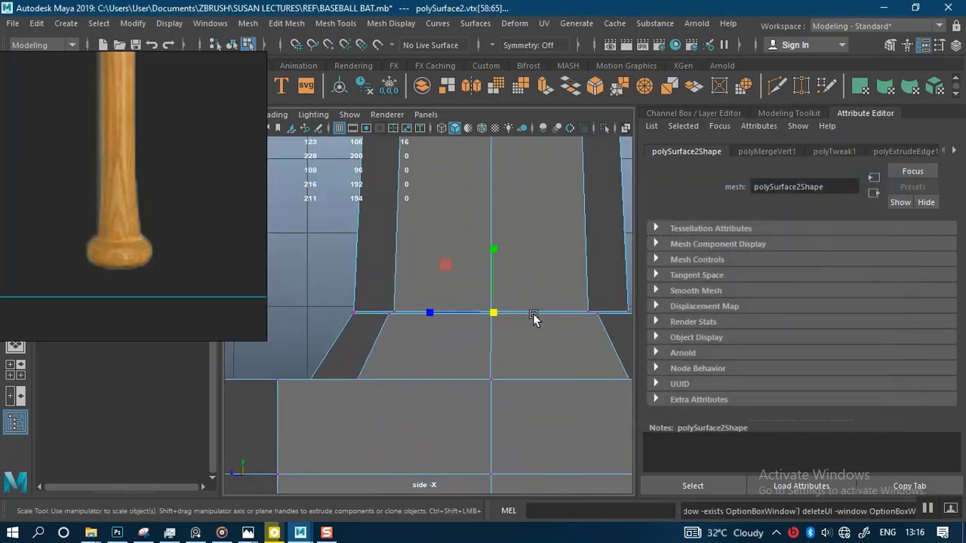
alt+right_drag(533, 317, 343, 277)
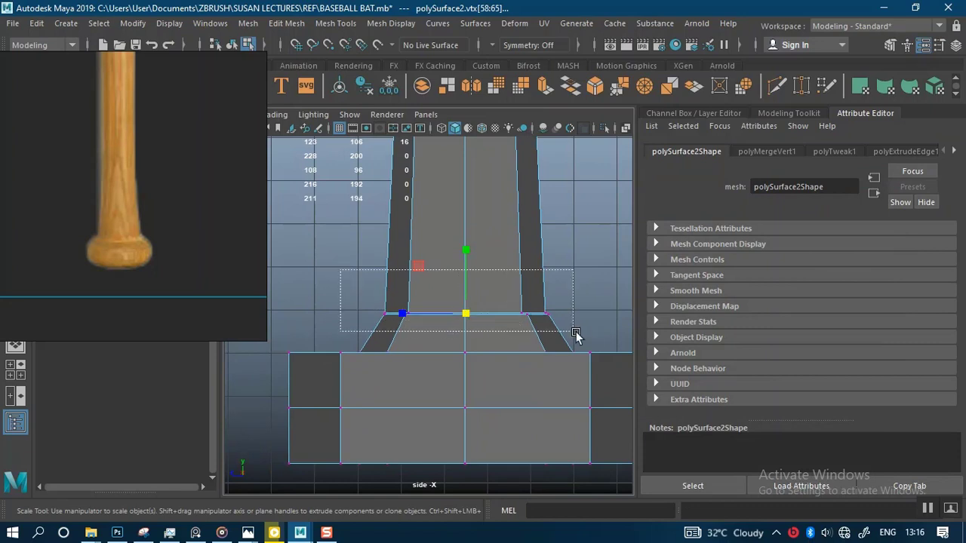
drag(576, 331, 575, 332)
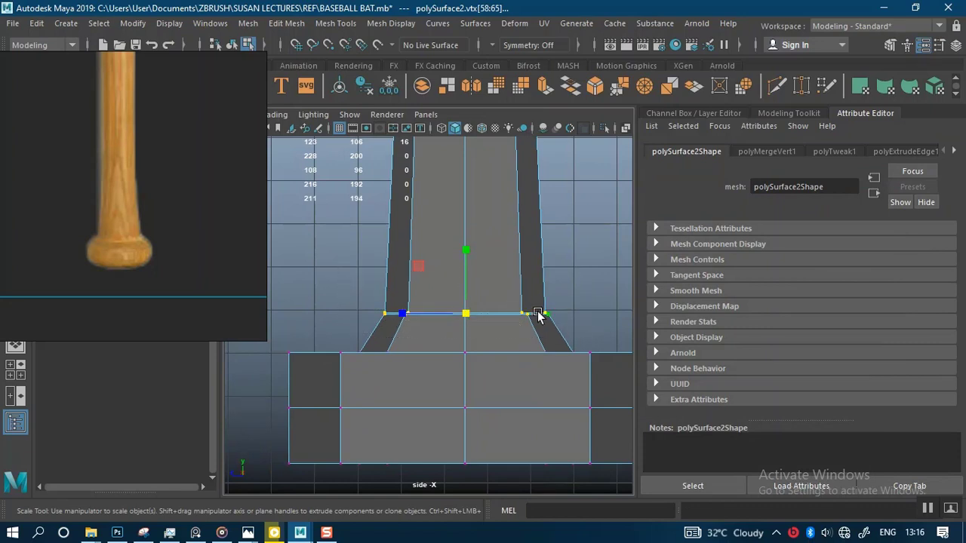
shift+right_drag(528, 306, 596, 243)
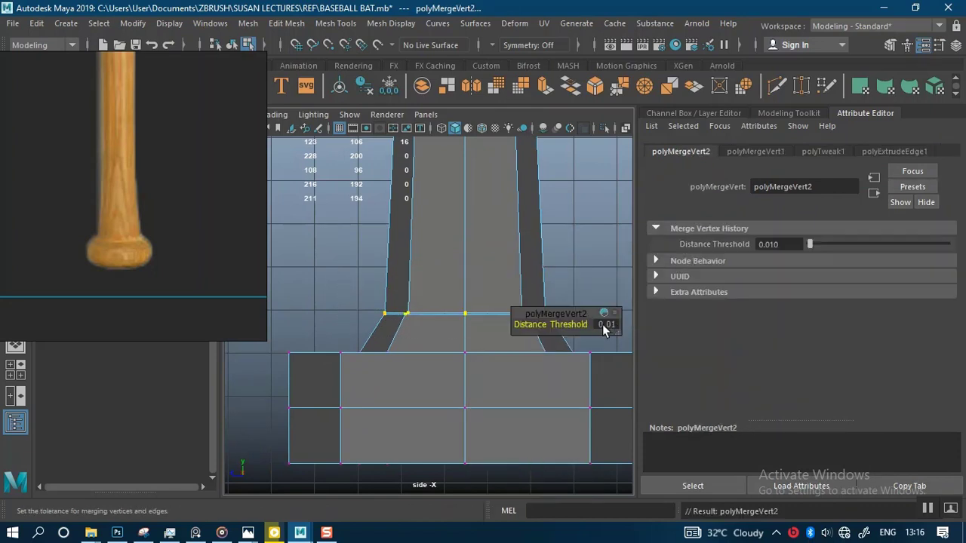
Set the vertex merge's distance threshold to 1 to weld the handle to the knob, and return to the perspective view.
alt+right_drag(487, 265, 500, 458)
alt+middle_drag(468, 376, 429, 385)
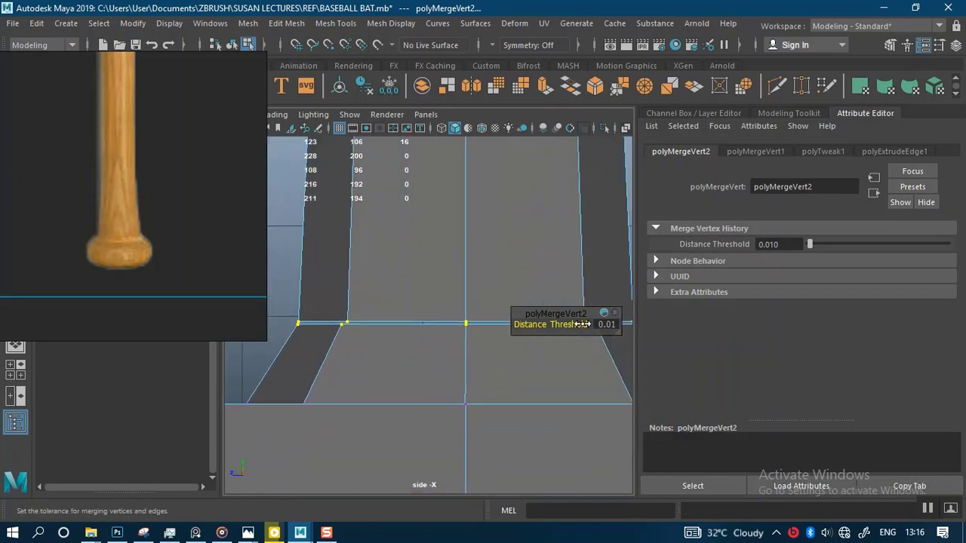
drag(562, 324, 580, 324)
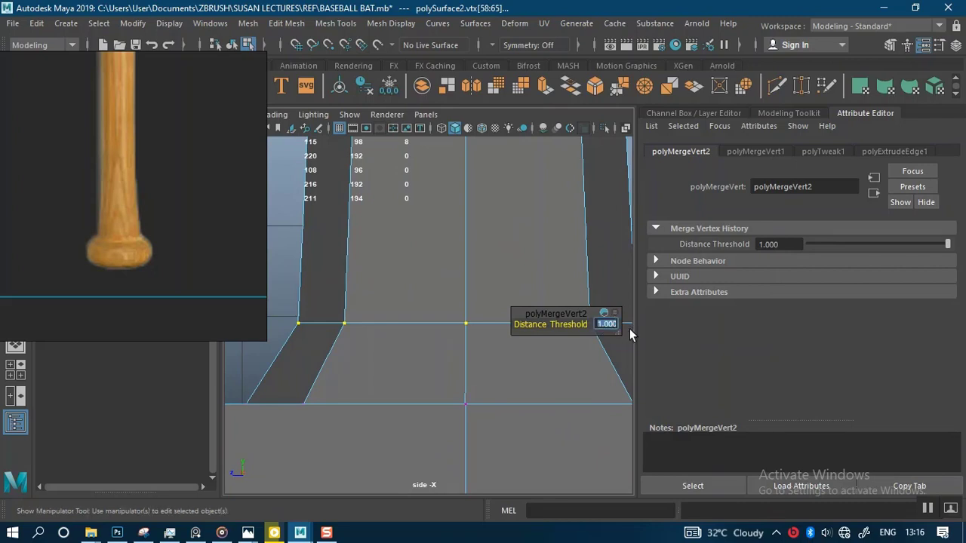
key(Return)
scroll(557, 324, down, 3)
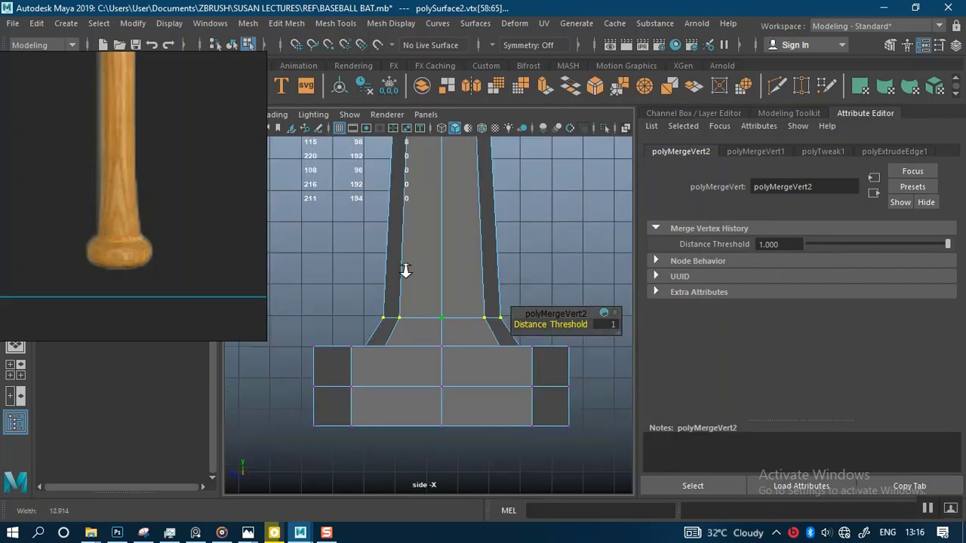
key(space)
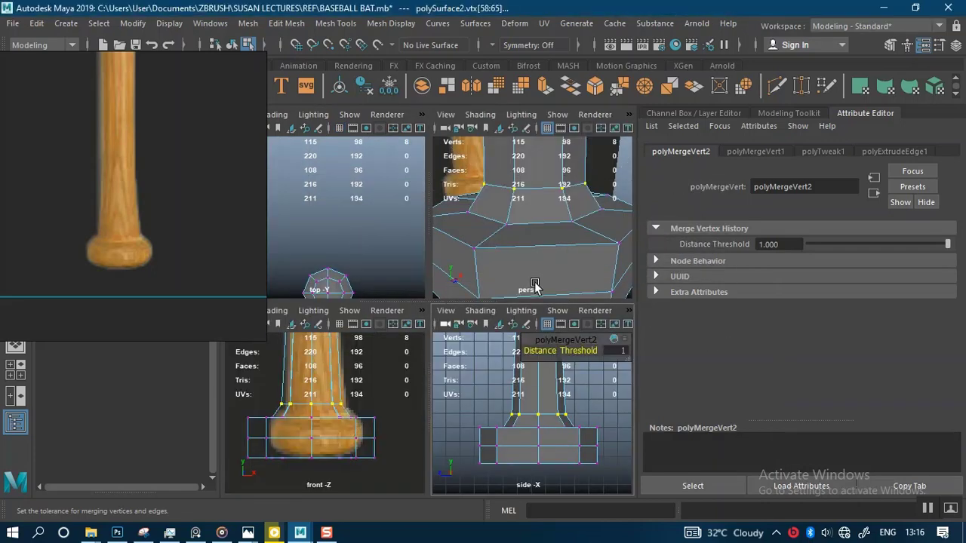
key(space)
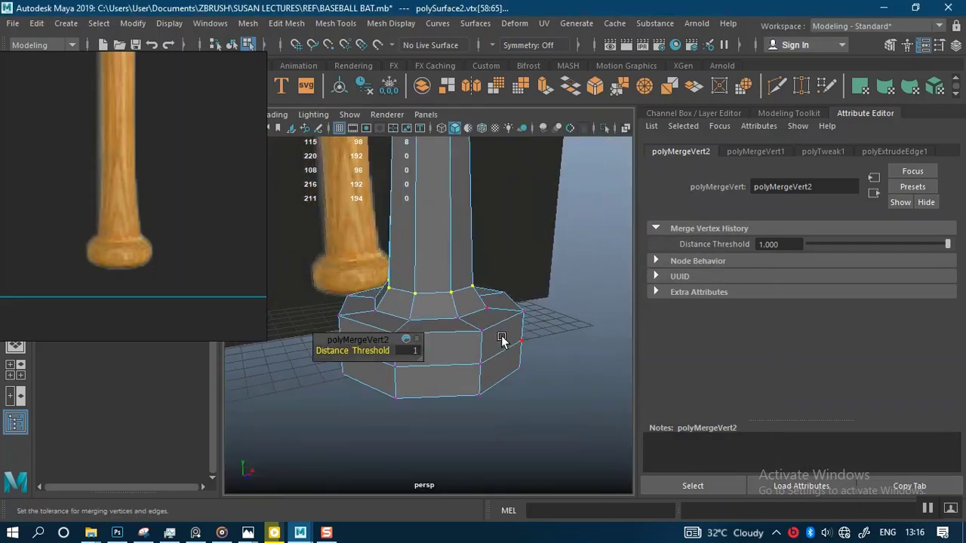
Return to object mode and turn on smooth mesh preview for the welded bat.
right_drag(477, 148, 543, 122)
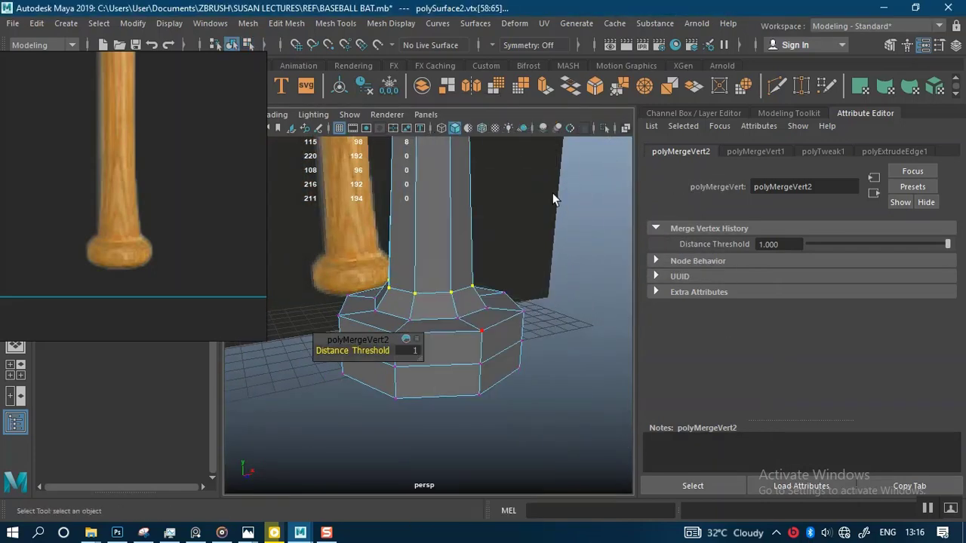
click(583, 238)
alt+right_drag(452, 302, 486, 324)
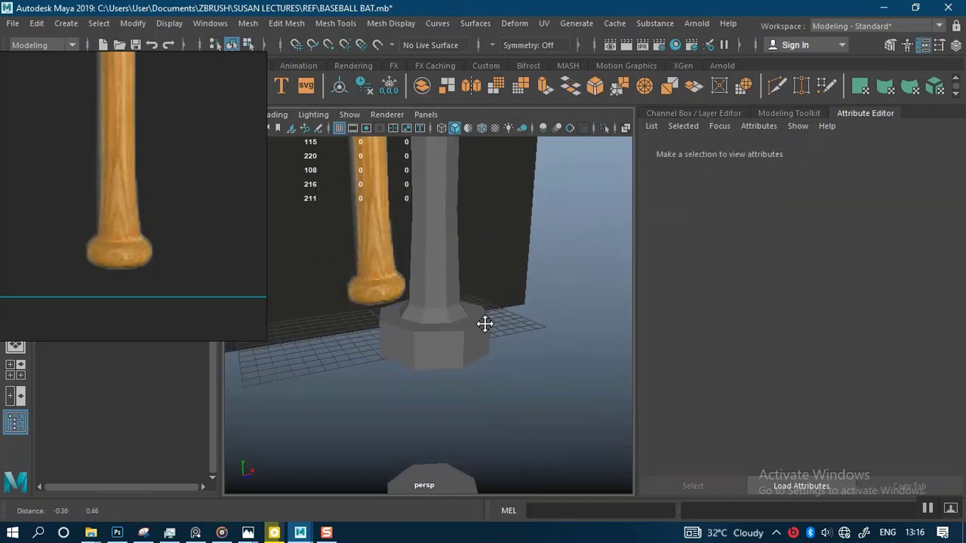
scroll(464, 394, up, 3)
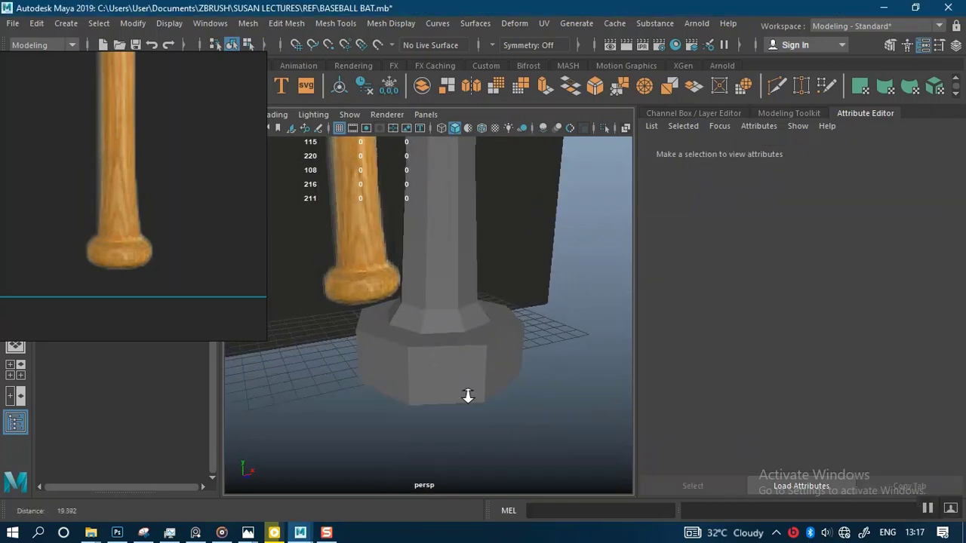
click(459, 366)
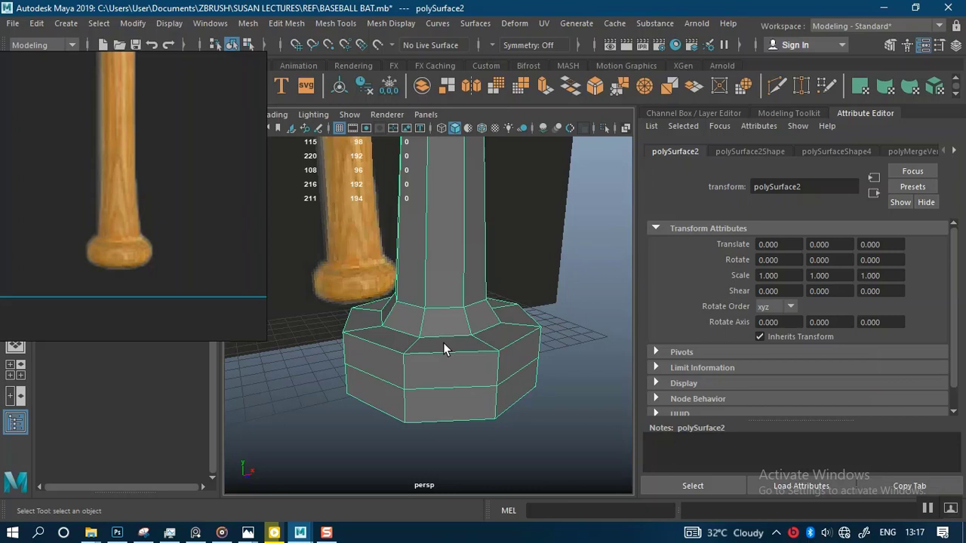
key(3)
click(541, 420)
scroll(453, 350, down, 8)
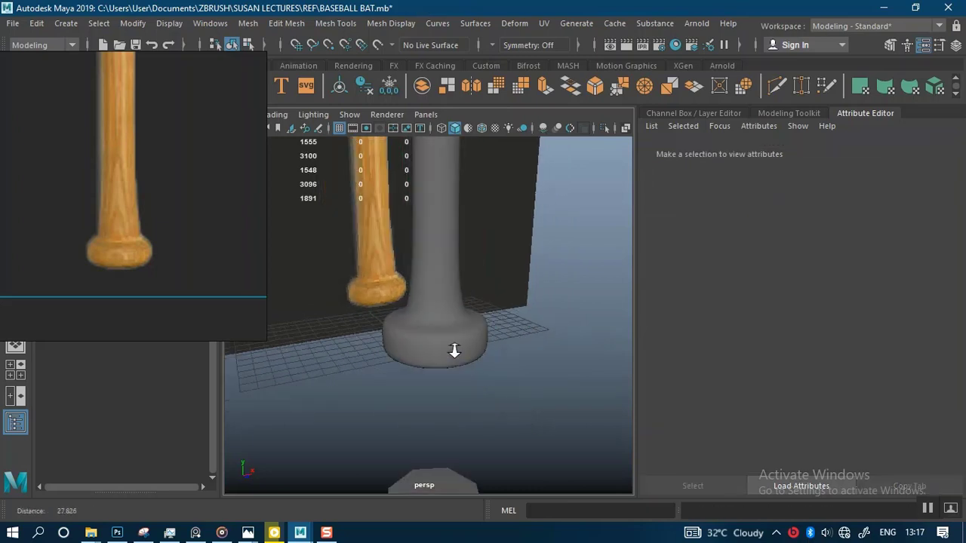
Examine the smoothed bat from barrel to knob and switch it back to its unsmoothed display.
alt+middle_drag(460, 277, 465, 462)
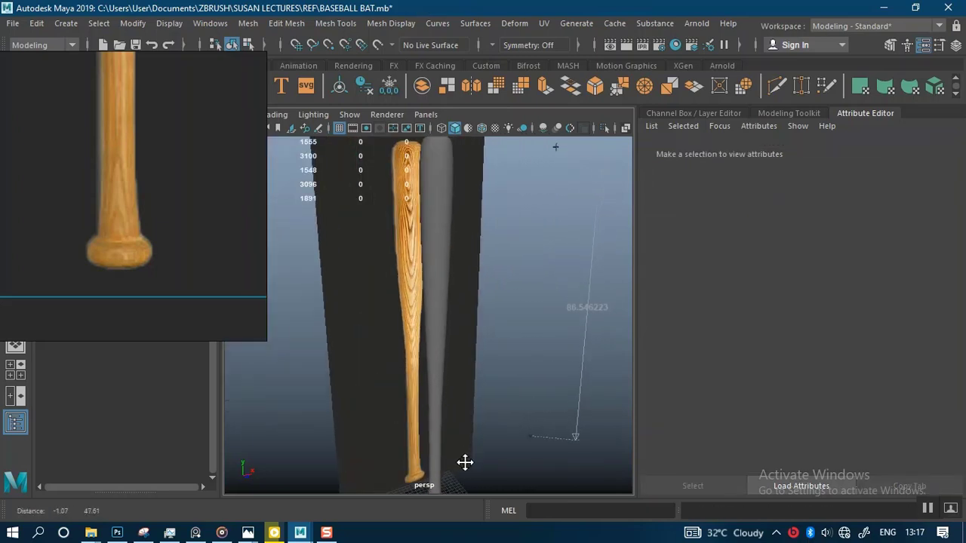
click(437, 367)
alt+drag(437, 366, 475, 342)
alt+middle_drag(475, 373, 505, 280)
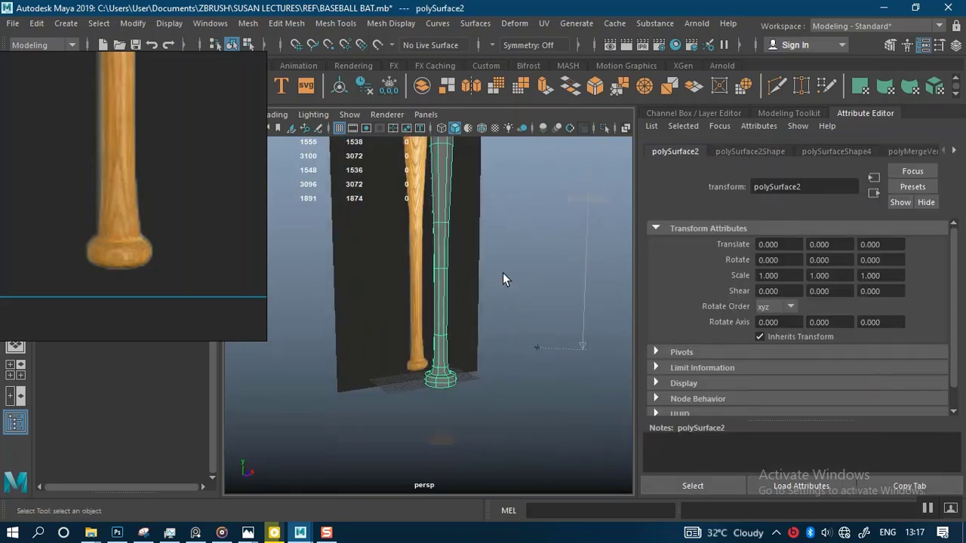
scroll(507, 426, up, 6)
alt+drag(508, 426, 438, 403)
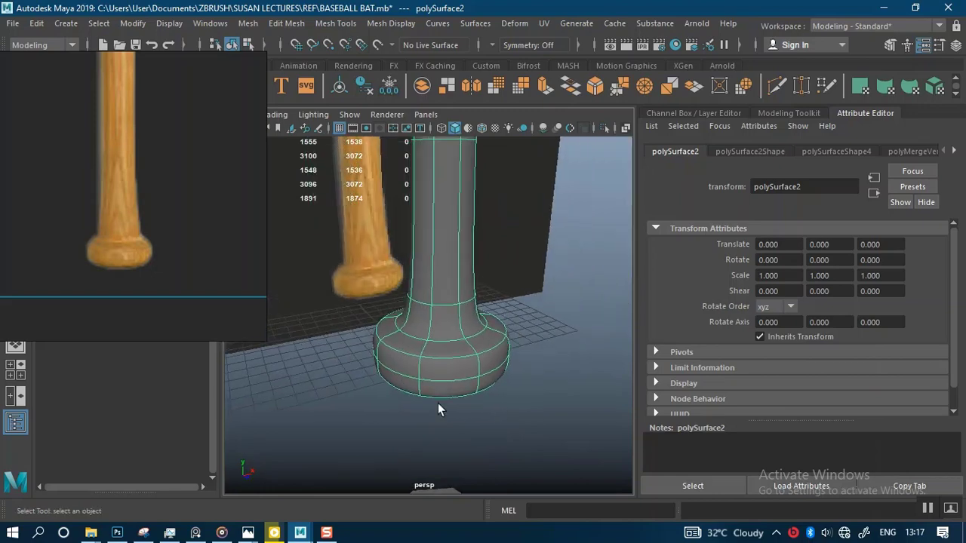
key(1)
alt+drag(506, 367, 506, 324)
scroll(506, 328, up, 5)
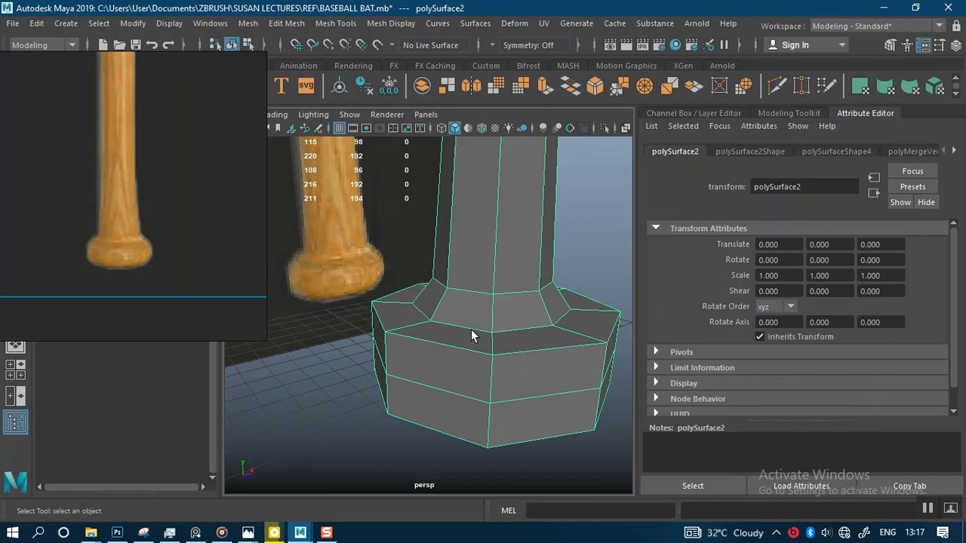
scroll(471, 329, down, 6)
Isolate the bat mesh in the front view and display it shaded.
key(space)
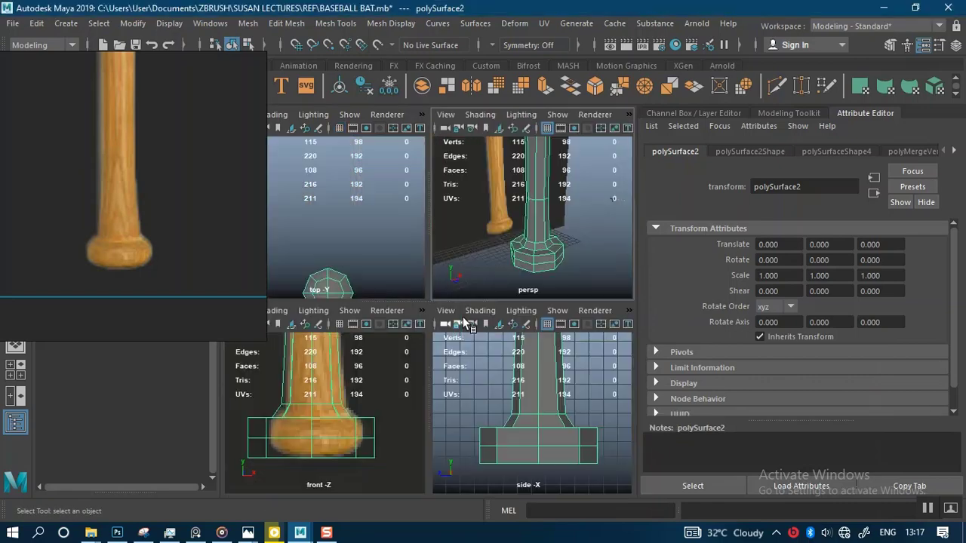
key(space)
scroll(432, 330, down, 3)
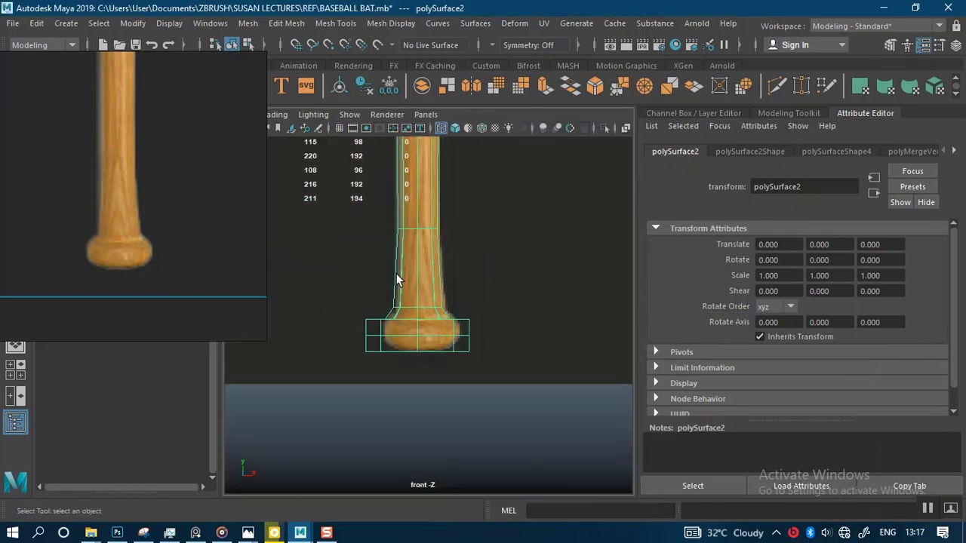
scroll(396, 273, down, 3)
alt+middle_drag(472, 243, 471, 396)
key(ctrl+1)
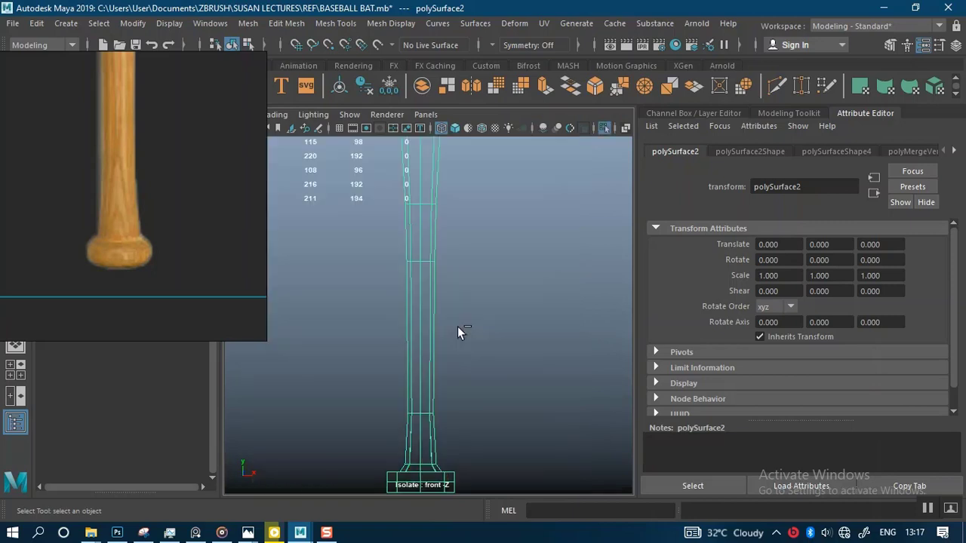
alt+right_drag(480, 309, 410, 192)
alt+right_drag(488, 274, 490, 416)
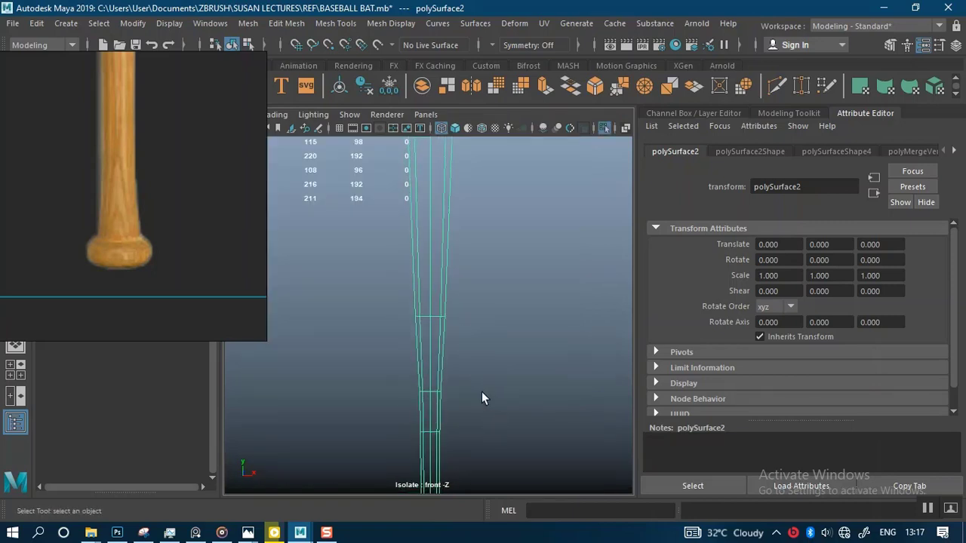
alt+middle_drag(477, 391, 470, 442)
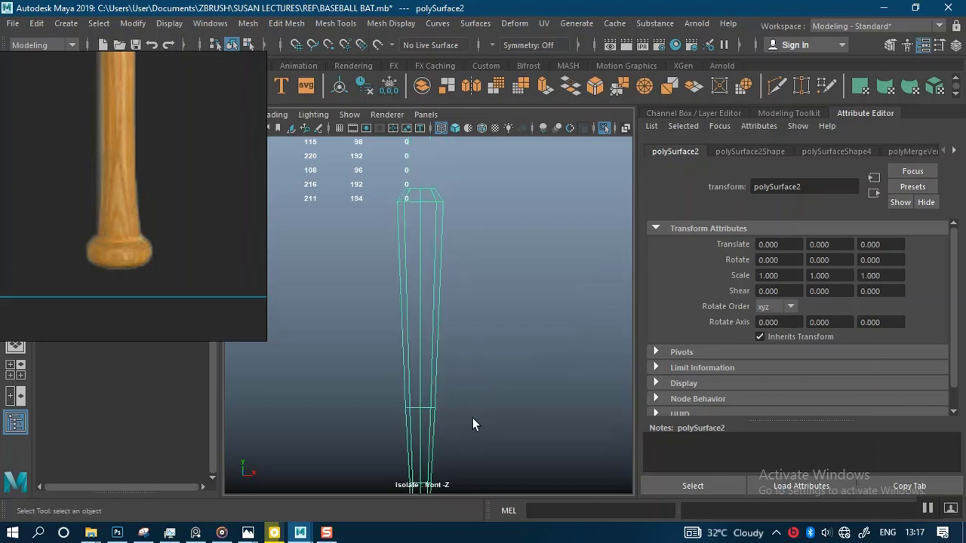
key(4)
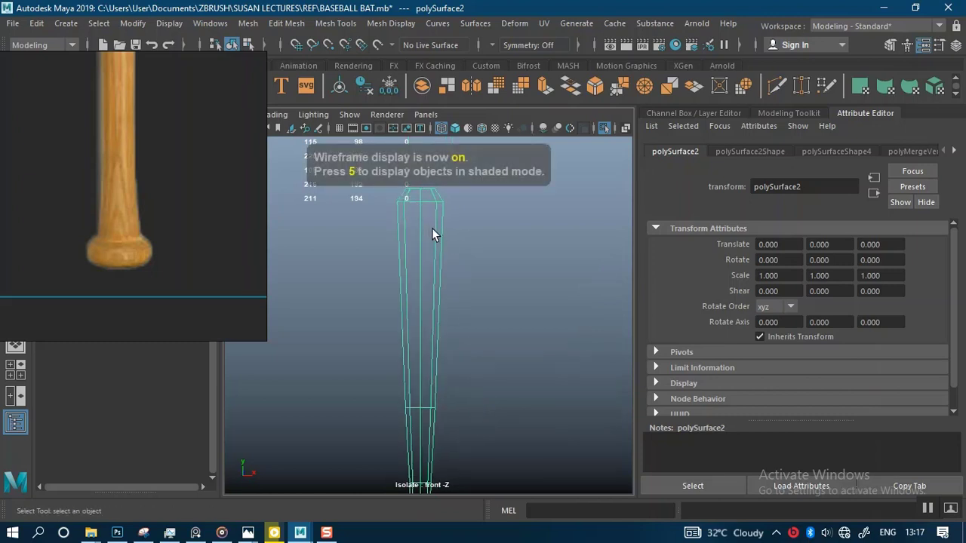
key(5)
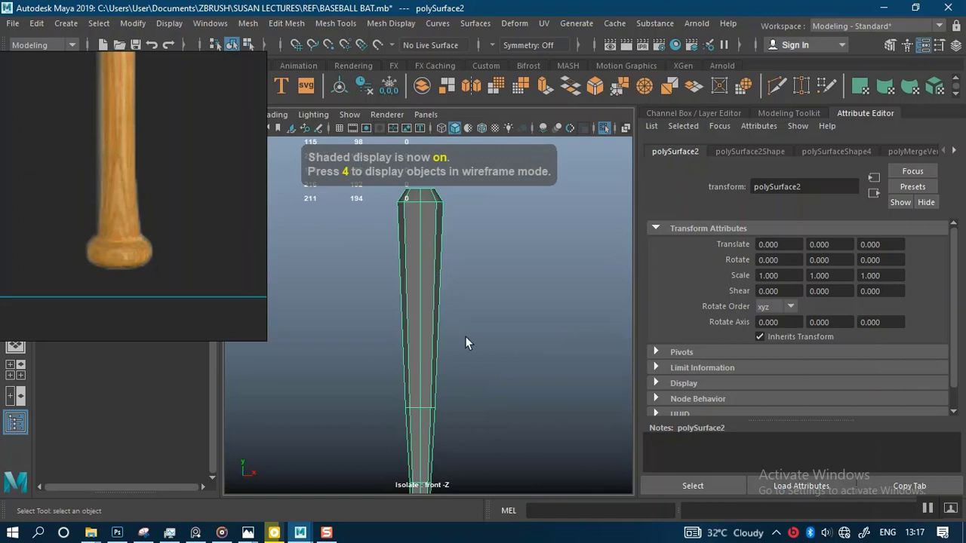
Examine the spacing of the edge loops along the bat from the barrel end down to the knob.
alt+middle_drag(485, 352, 506, 280)
alt+right_drag(507, 280, 441, 253)
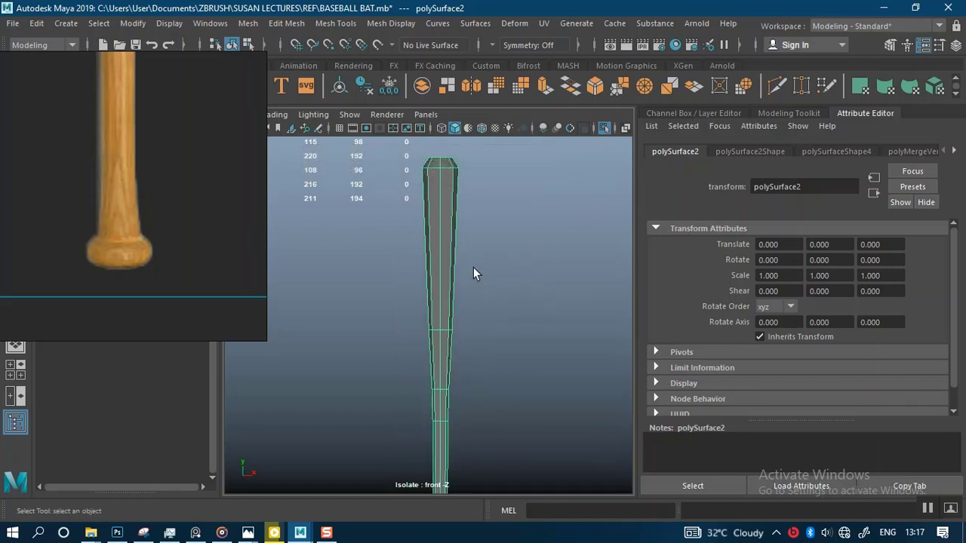
alt+middle_drag(474, 267, 473, 354)
alt+right_drag(472, 354, 485, 369)
alt+middle_drag(485, 370, 516, 260)
scroll(505, 267, up, 1)
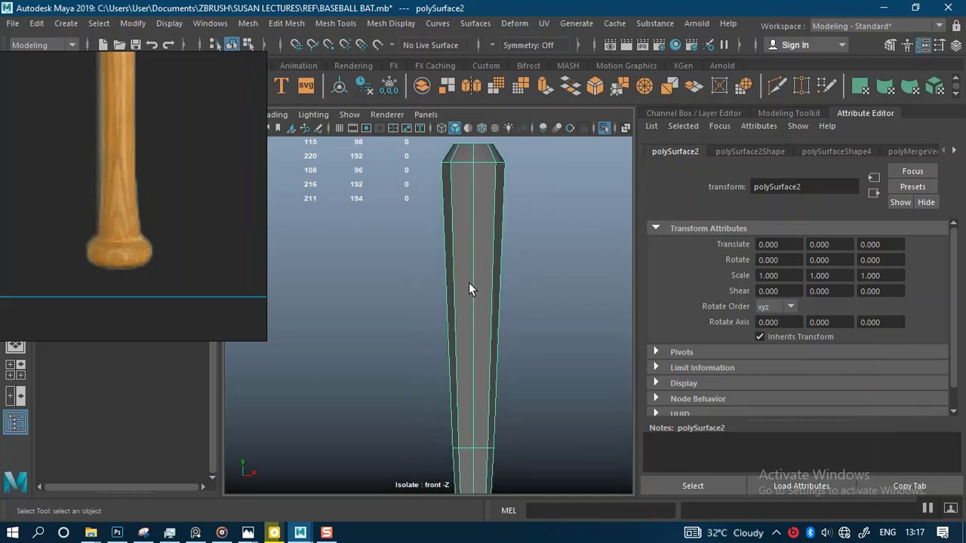
alt+middle_drag(504, 332, 466, 423)
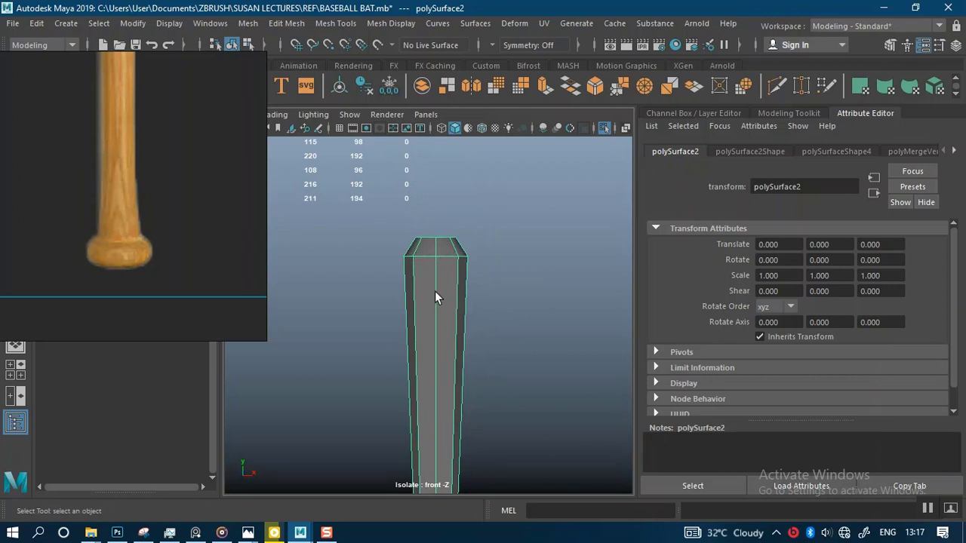
key(alt)
alt+middle_drag(459, 378, 460, 302)
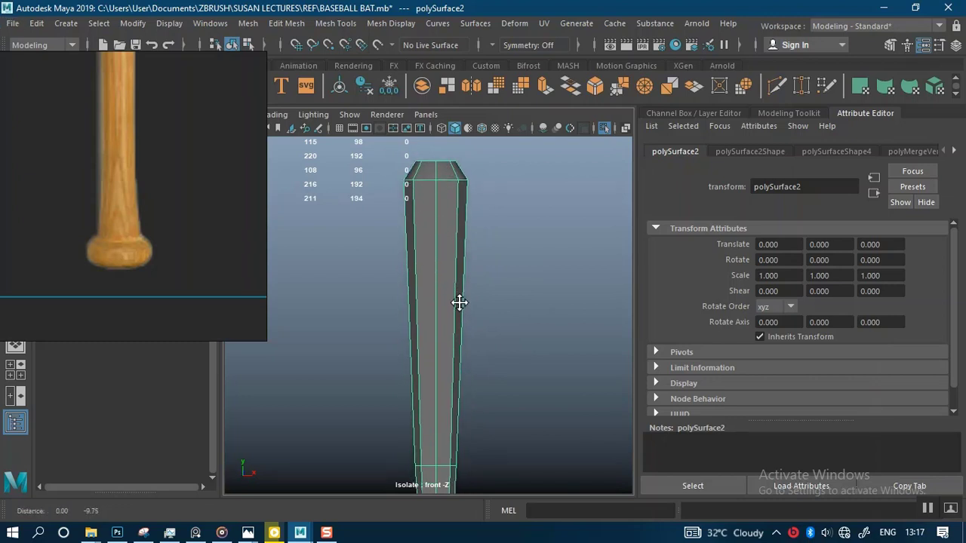
alt+right_drag(460, 302, 418, 251)
alt+middle_drag(453, 287, 453, 265)
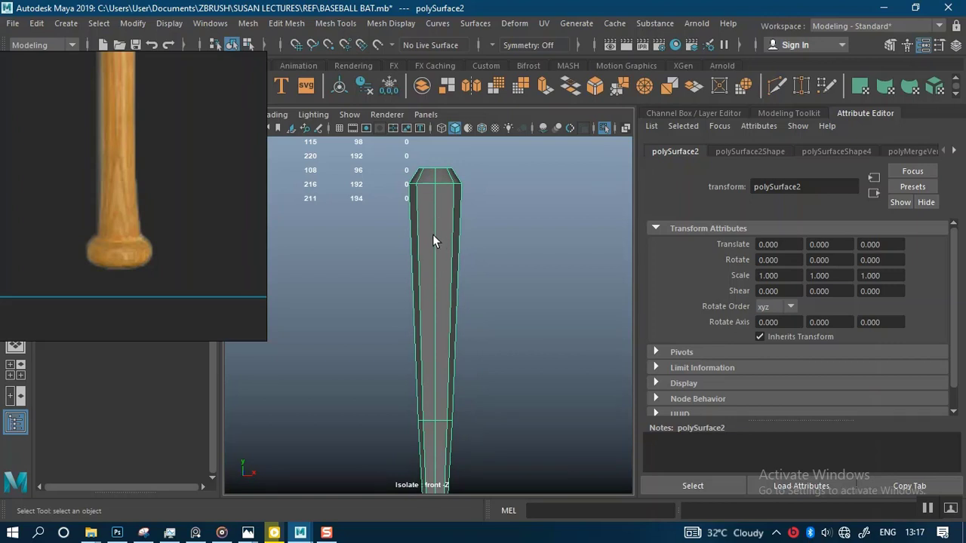
alt+middle_drag(452, 343, 482, 219)
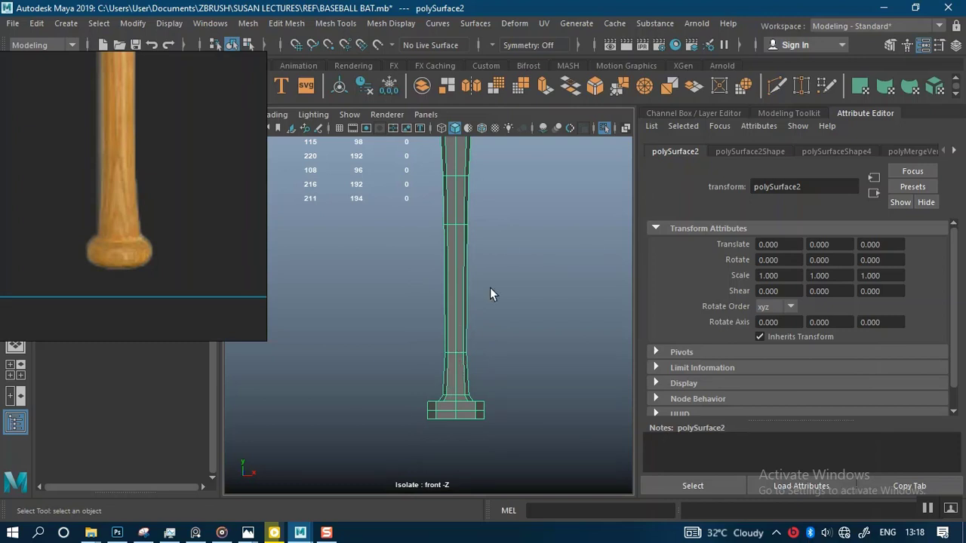
scroll(505, 244, up, 1)
alt+middle_drag(504, 243, 477, 295)
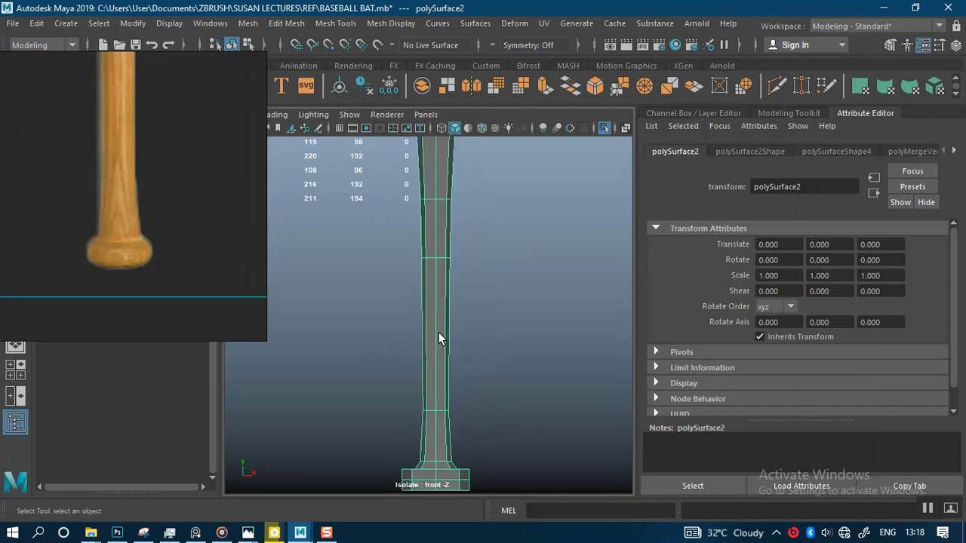
Insert one edge loop around the middle of the handle and four along the tapering lower barrel with the Multi-Cut tool.
shift+right_drag(438, 346, 349, 185)
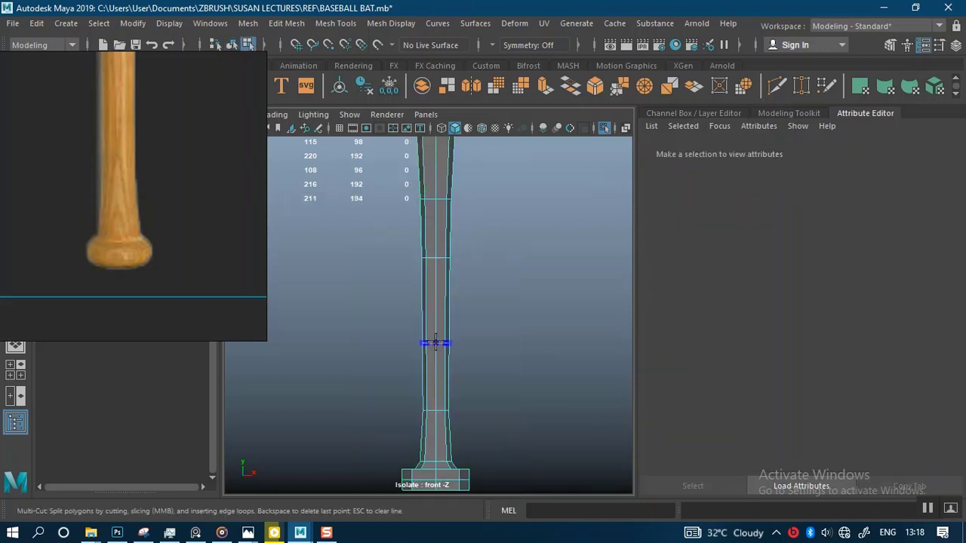
ctrl+click(436, 341)
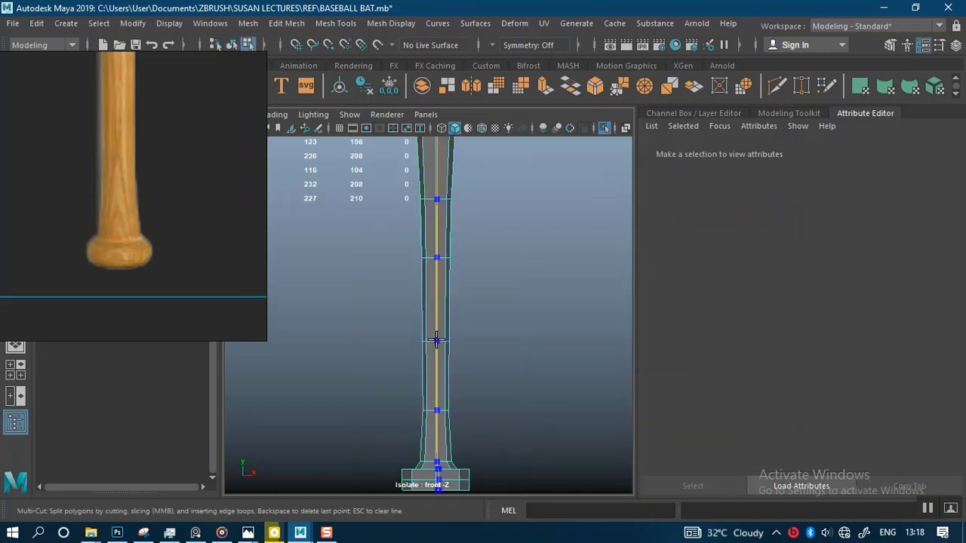
alt+right_drag(551, 351, 503, 330)
alt+middle_drag(503, 330, 469, 432)
alt+right_drag(486, 409, 423, 240)
alt+middle_drag(441, 239, 470, 325)
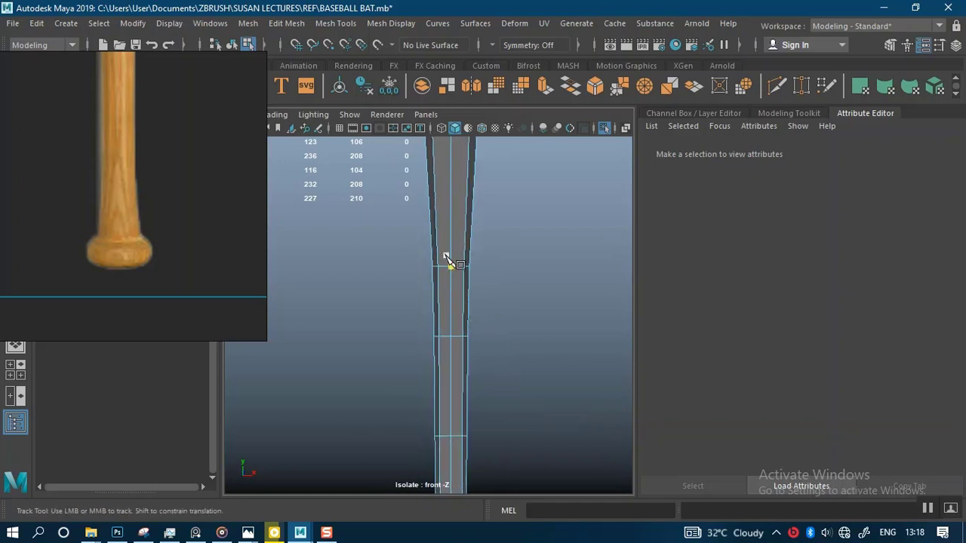
alt+middle_drag(480, 272, 483, 369)
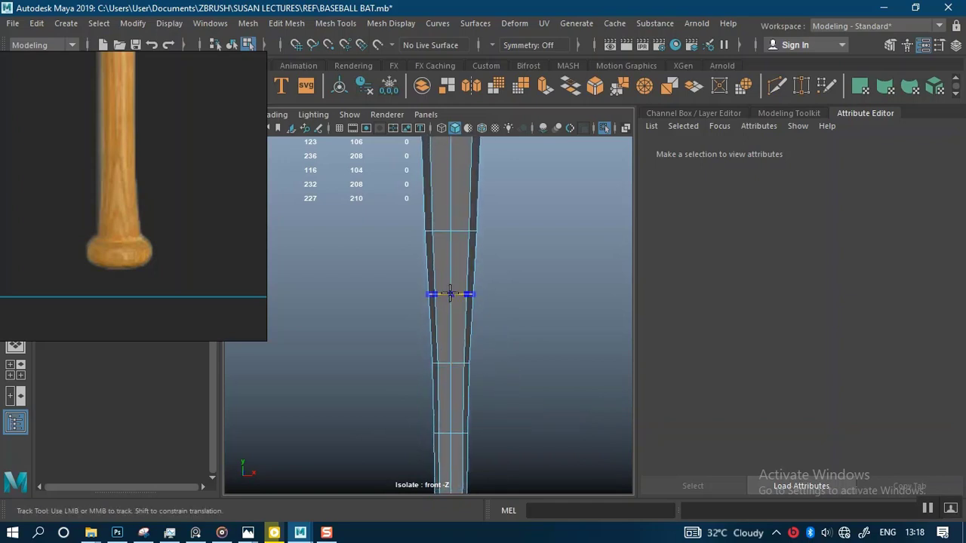
scroll(537, 416, up, 2)
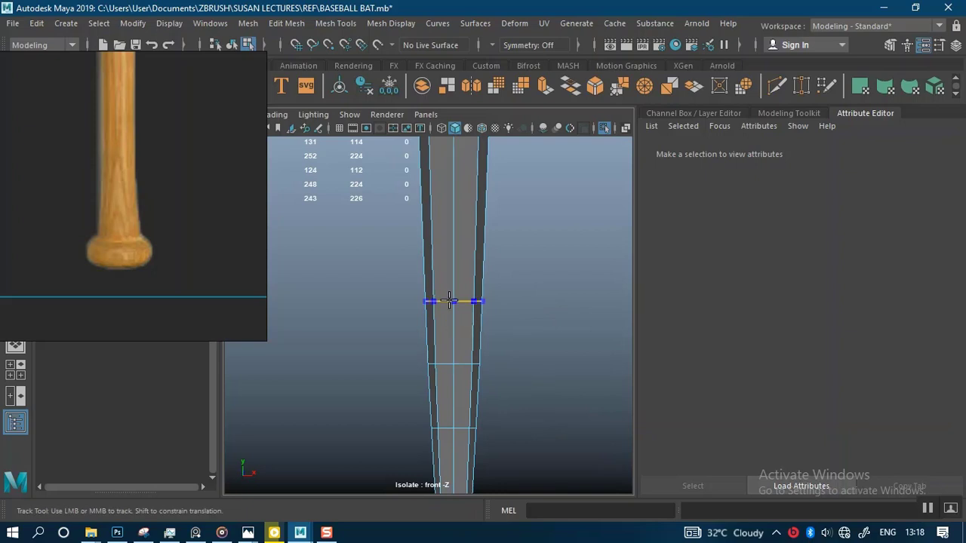
drag(450, 301, 450, 187)
scroll(475, 254, down, 5)
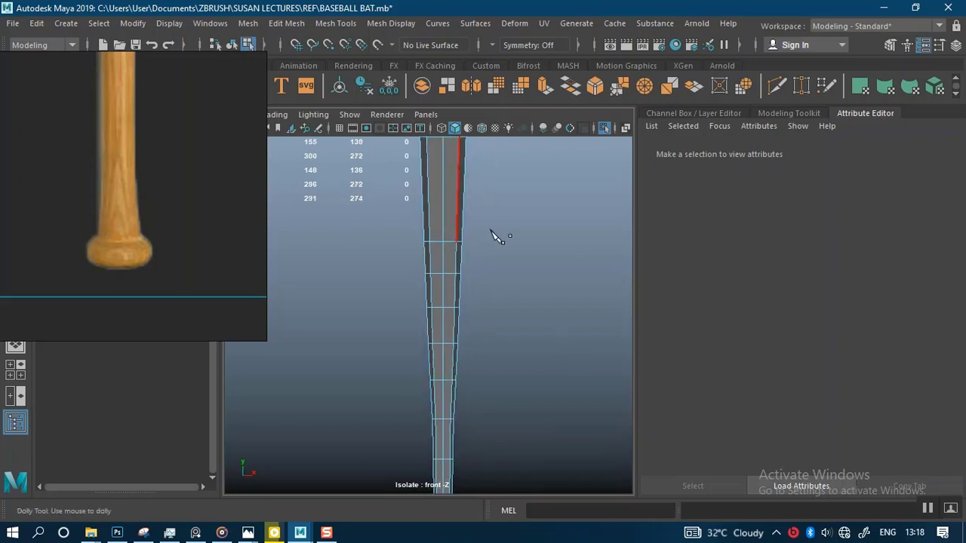
Insert two more evenly spaced edge loops around the long upper section of the barrel.
scroll(501, 264, up, 4)
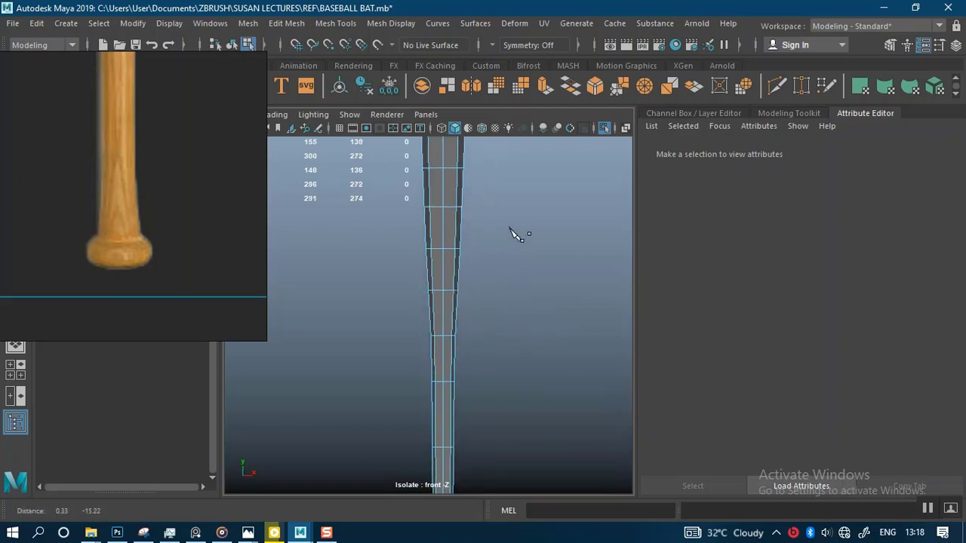
scroll(504, 287, down, 2)
scroll(514, 323, up, 4)
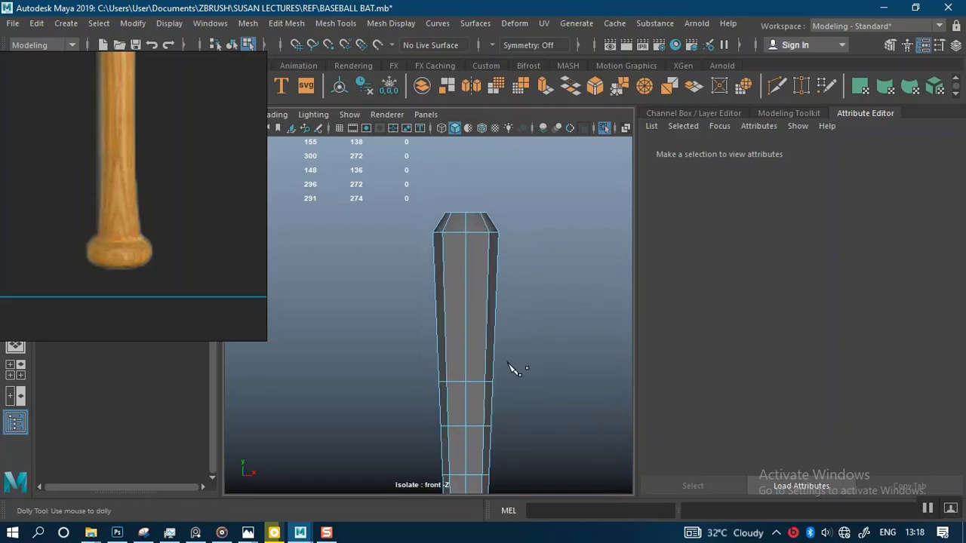
click(466, 382)
ctrl+click(466, 335)
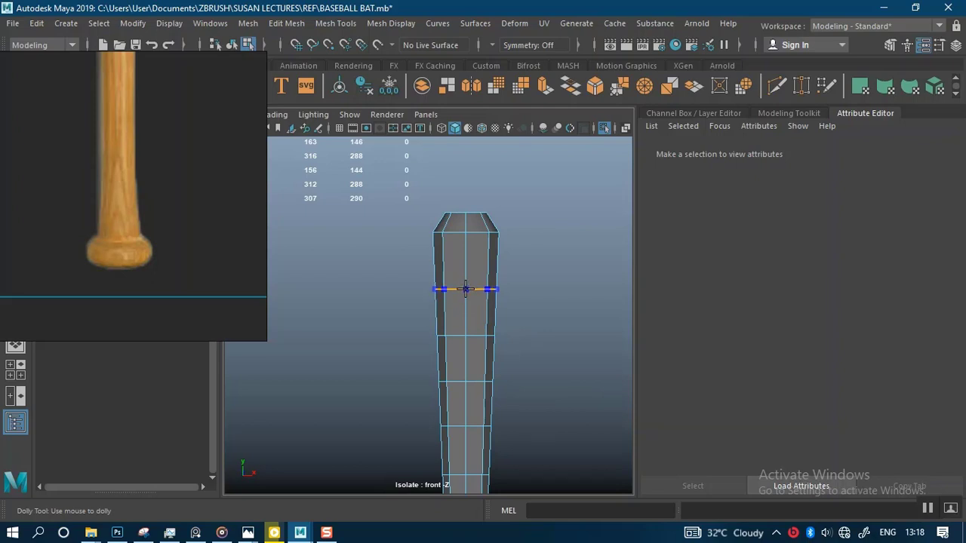
ctrl+click(466, 290)
Insert an edge loop around the barrel just below its bevelled end.
alt+right_drag(571, 384, 503, 330)
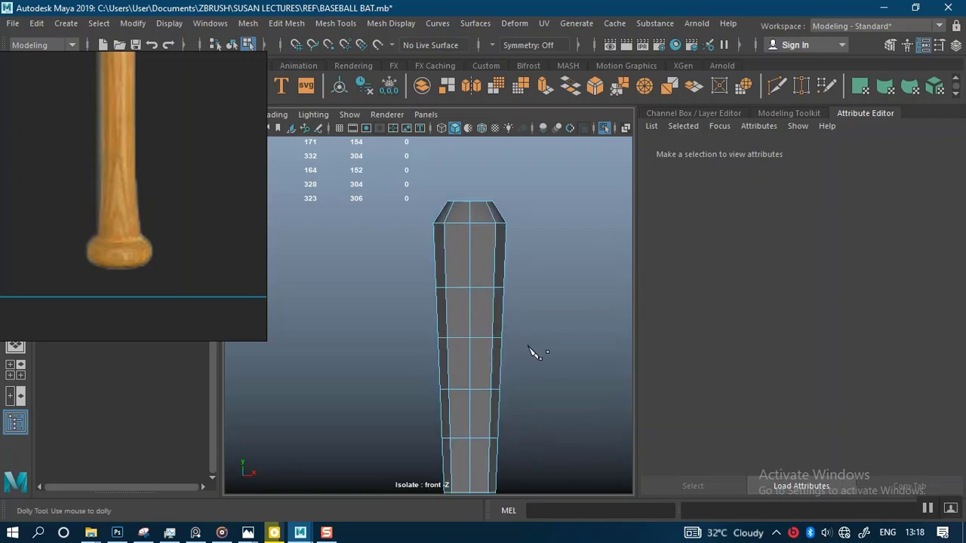
scroll(534, 353, down, 3)
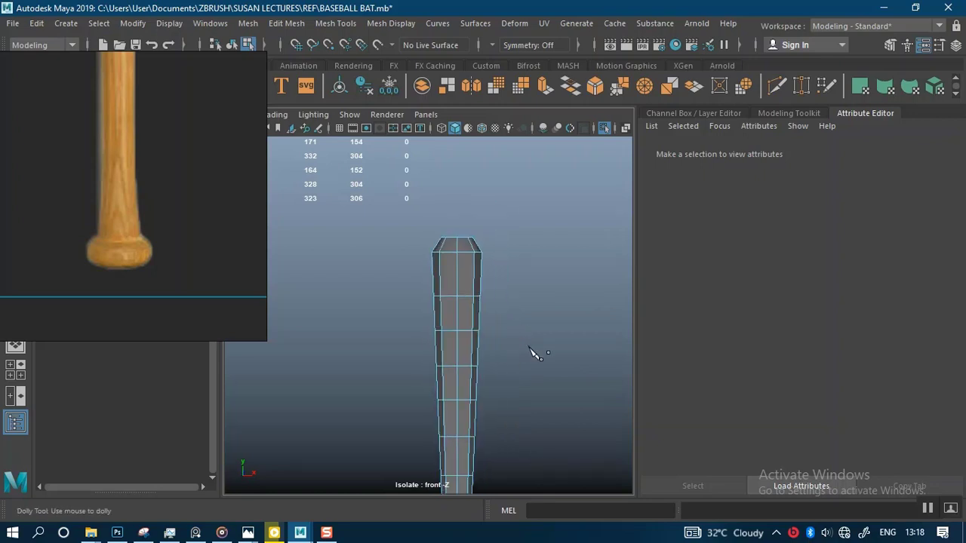
scroll(534, 353, up, 4)
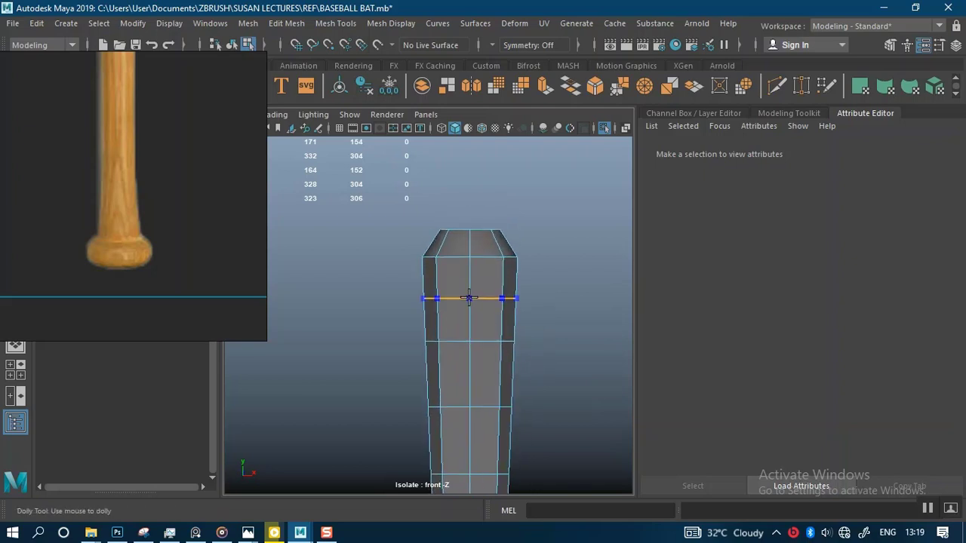
click(469, 294)
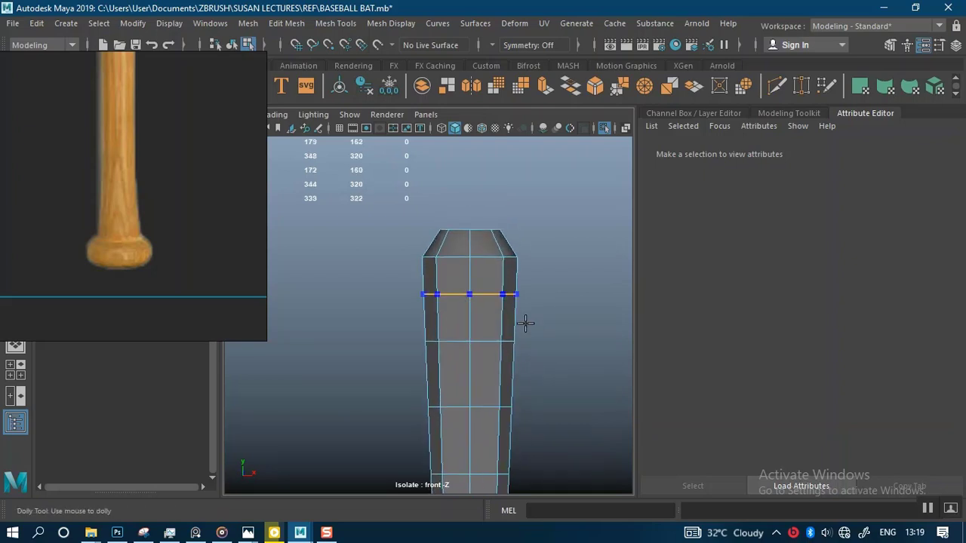
Select the edge loop around the middle of the handle and move it down toward the knob with the Surface Slide transform constraint.
scroll(523, 324, down, 3)
alt+middle_drag(518, 393, 513, 216)
alt+right_drag(513, 218, 506, 402)
alt+middle_drag(488, 273, 481, 333)
key(q)
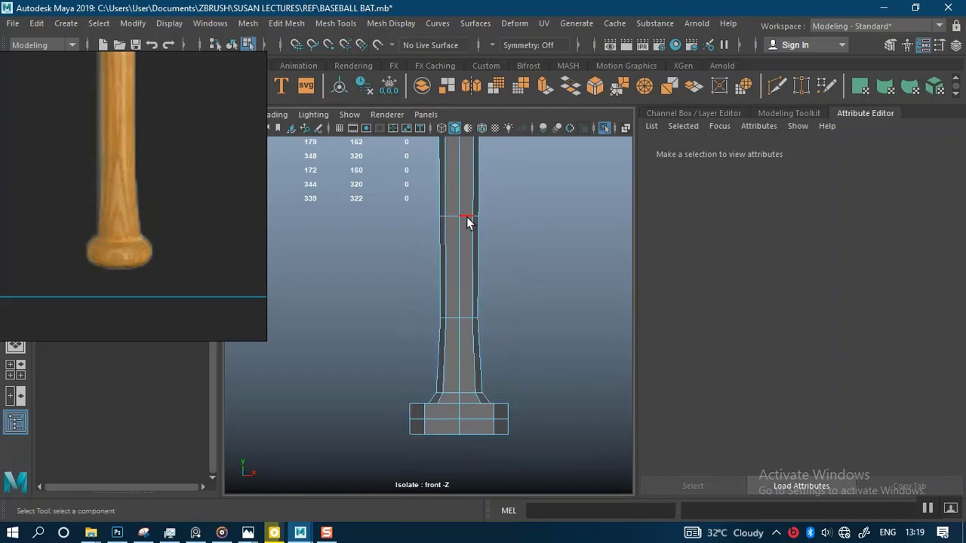
double_click(466, 217)
scroll(468, 204, up, 2)
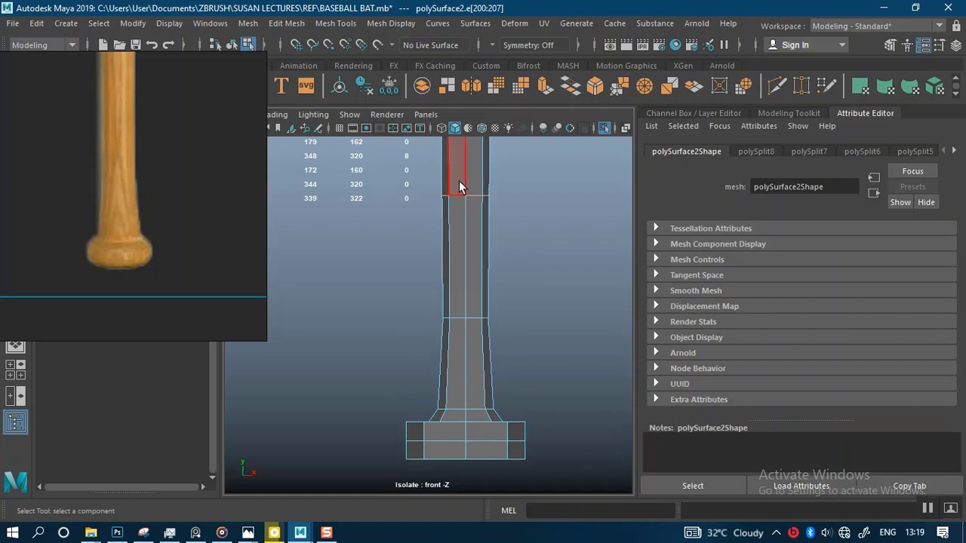
scroll(463, 226, down, 2)
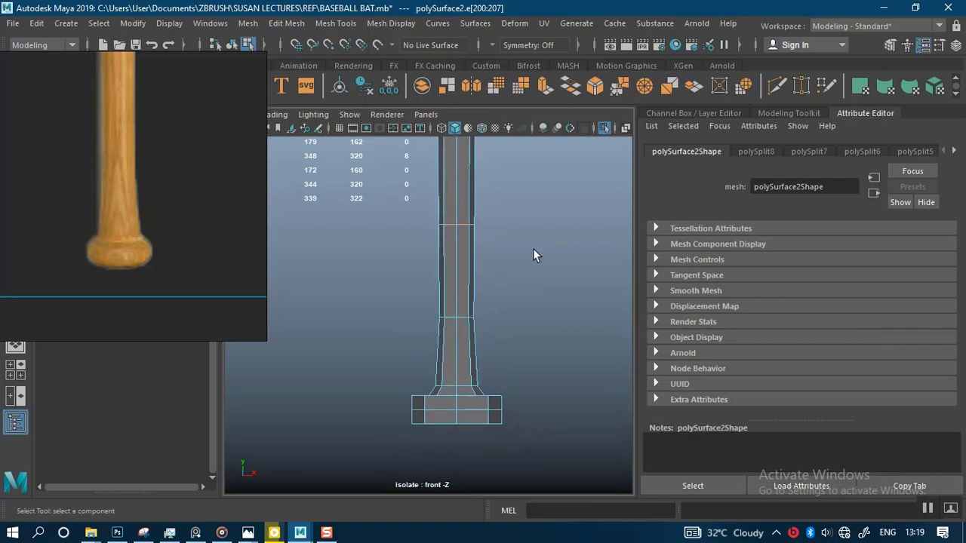
alt+middle_drag(532, 250, 497, 324)
alt+right_drag(509, 308, 446, 198)
alt+middle_drag(501, 261, 501, 291)
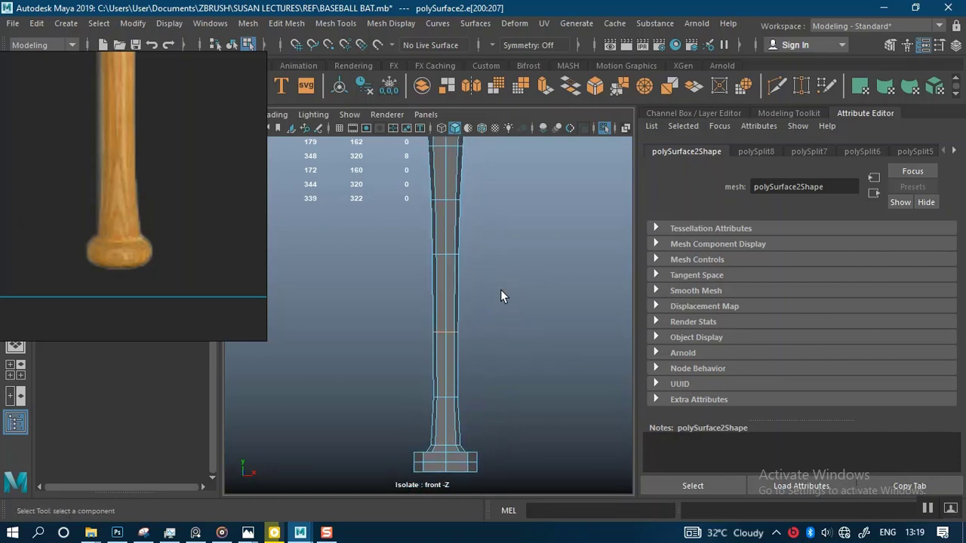
alt+right_drag(499, 323, 527, 444)
alt+middle_drag(509, 370, 481, 314)
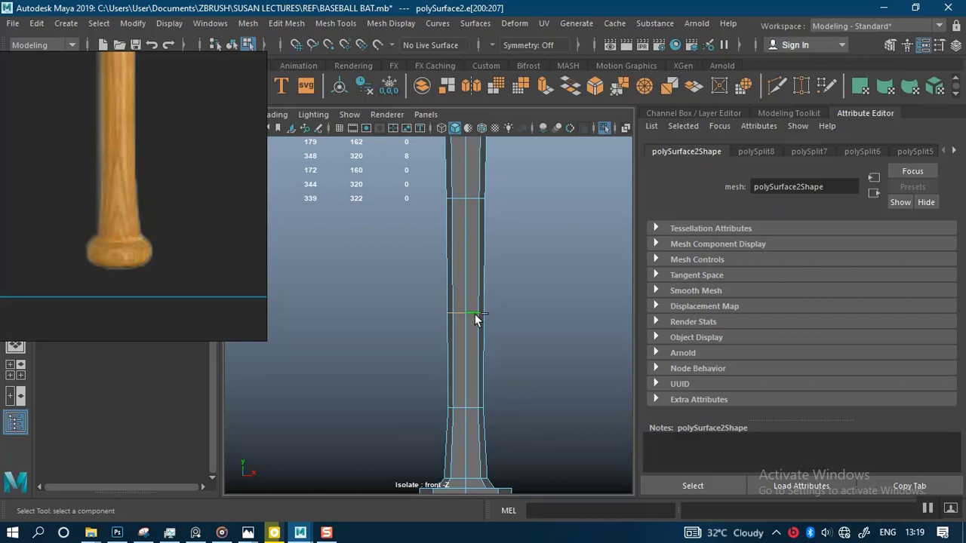
key(q)
click(475, 316)
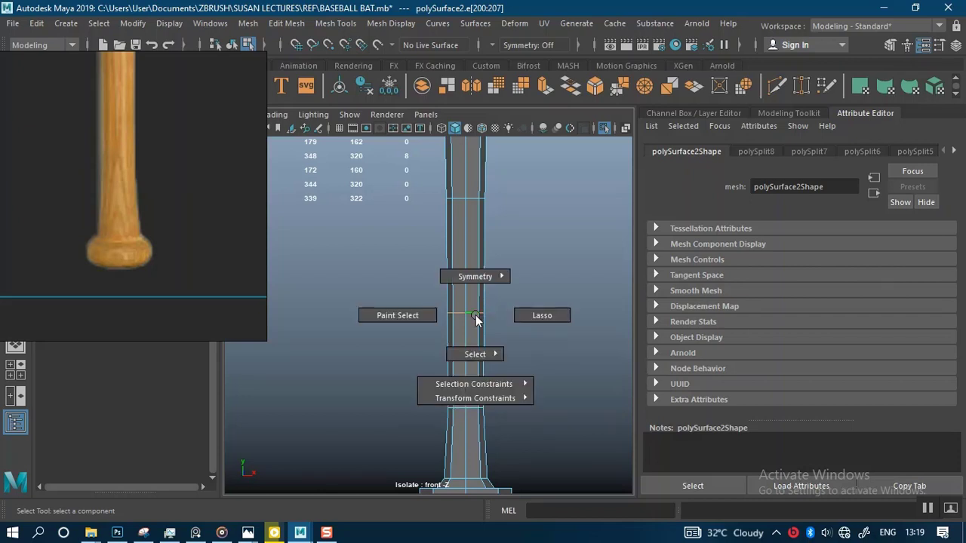
mouse_move(491, 400)
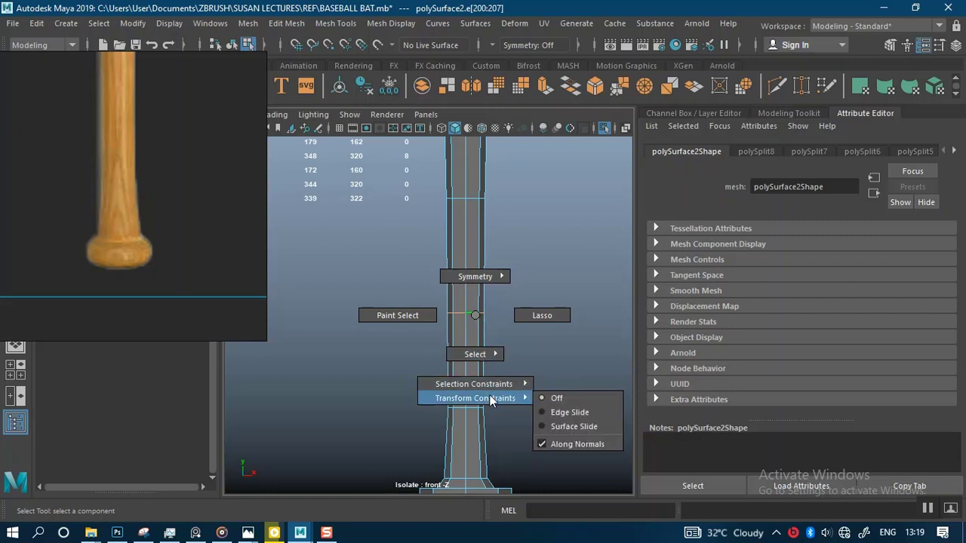
click(572, 426)
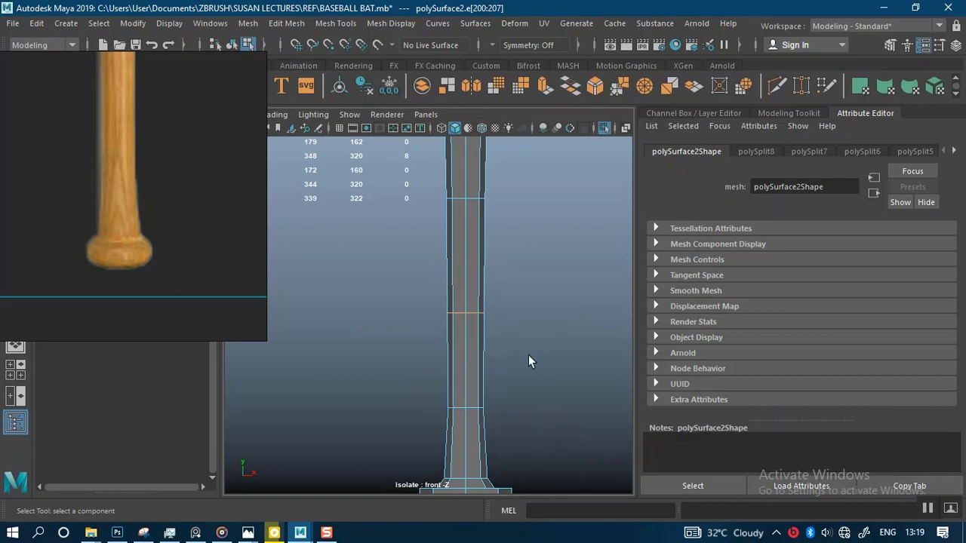
key(w)
drag(462, 263, 466, 286)
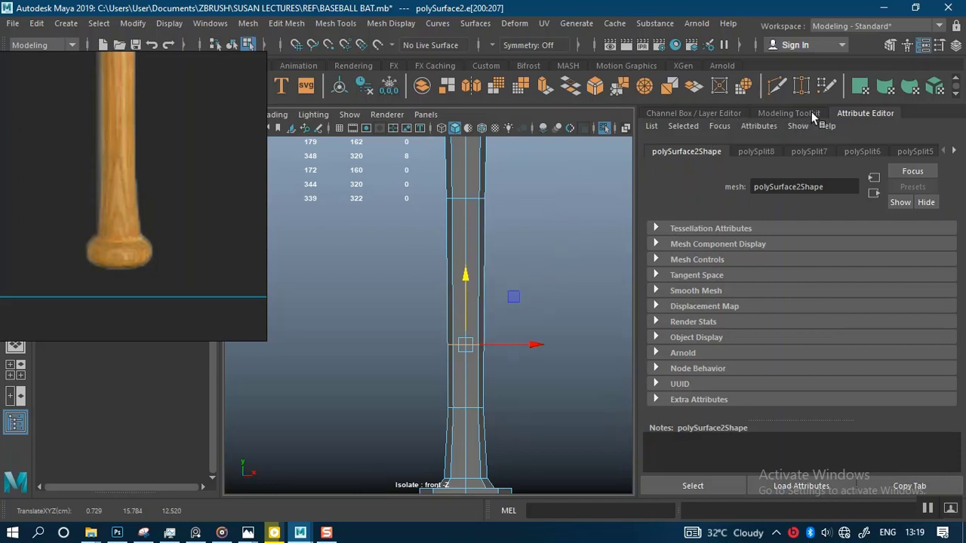
Insert an edge loop with the Multi-Cut tool in the wide gap above the repositioned handle loop.
click(786, 111)
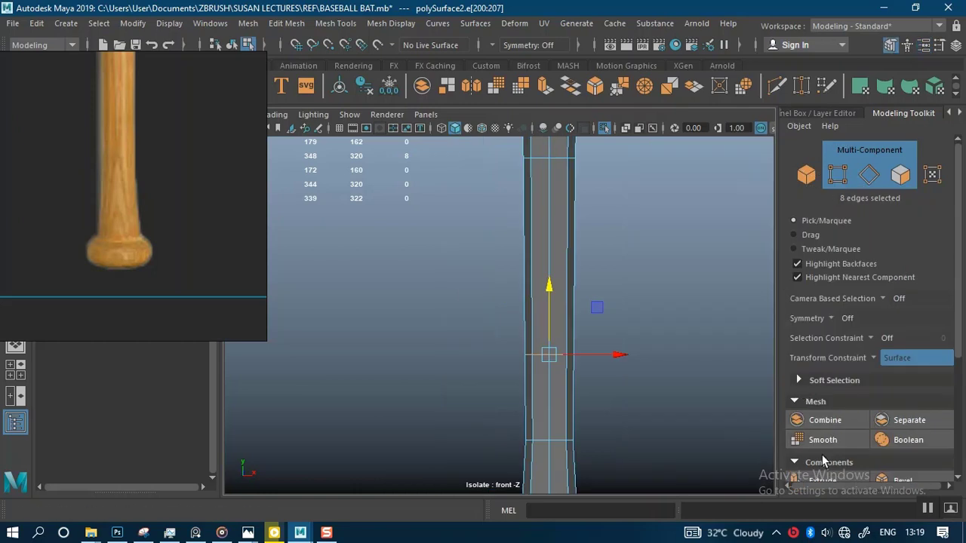
scroll(796, 373, down, 3)
click(826, 373)
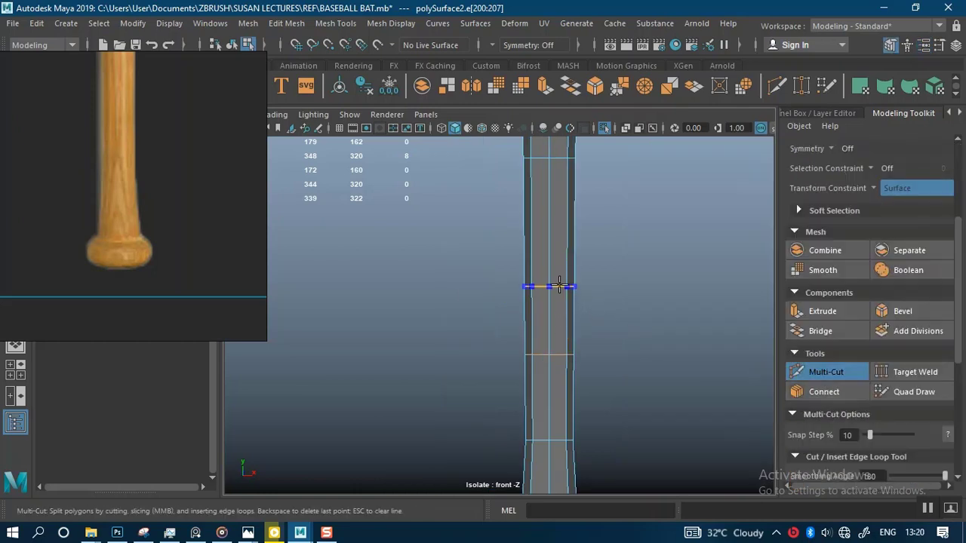
ctrl+click(561, 271)
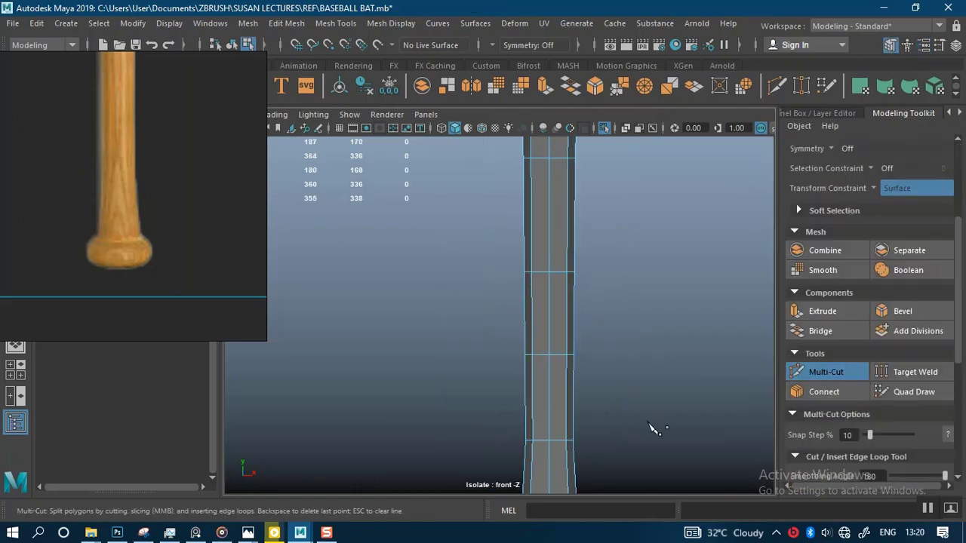
Select the edge loop just above the knob and slide it slightly up the handle with the surface constraint.
scroll(556, 264, down, 5)
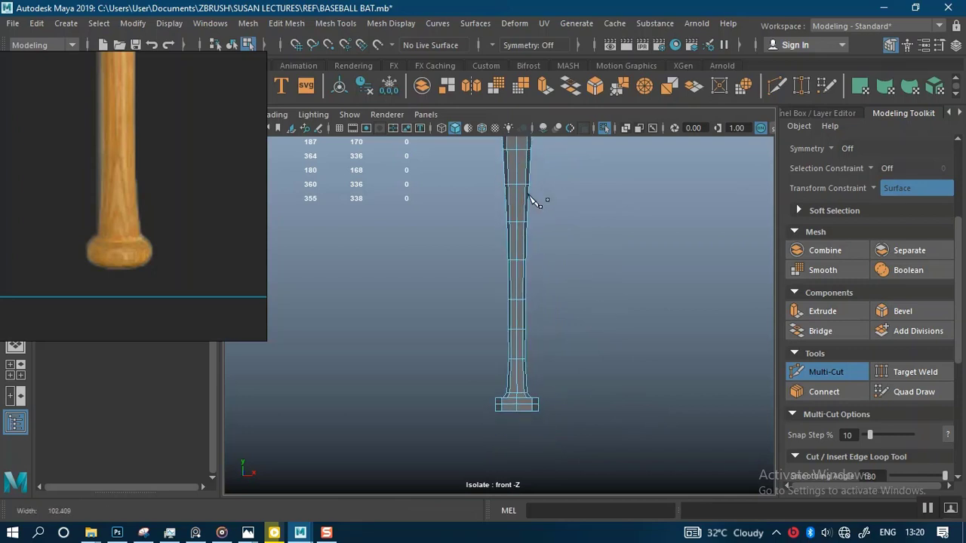
scroll(561, 339, up, 5)
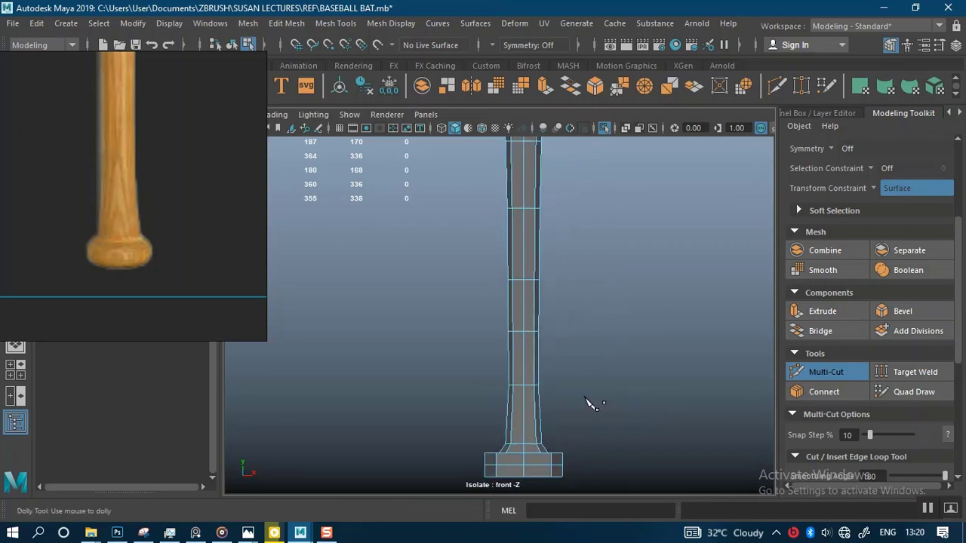
scroll(556, 287, up, 4)
alt+drag(556, 371, 500, 390)
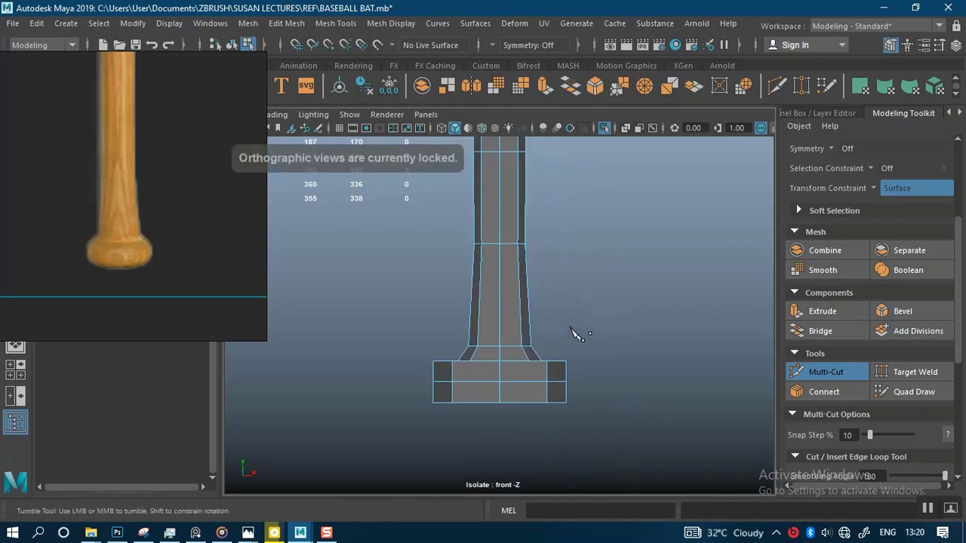
scroll(571, 333, up, 3)
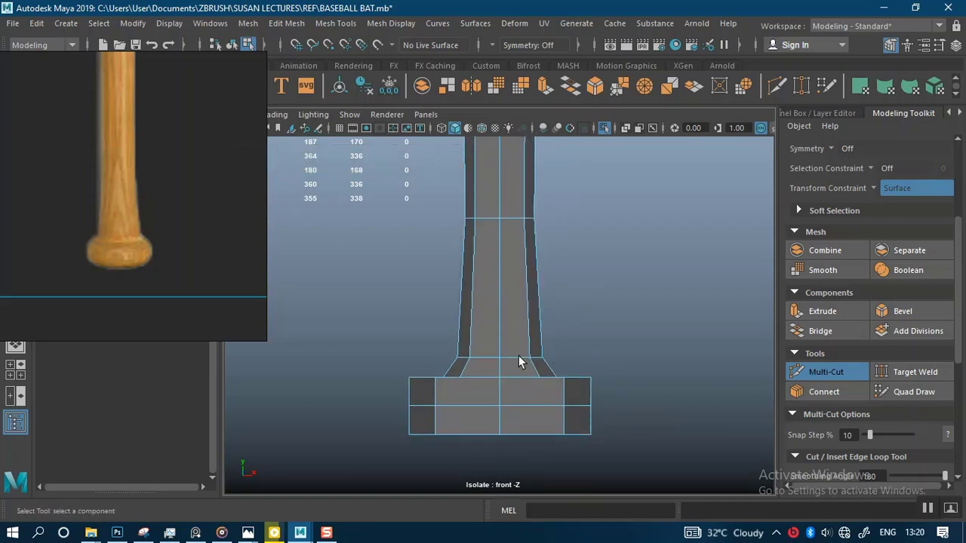
double_click(519, 359)
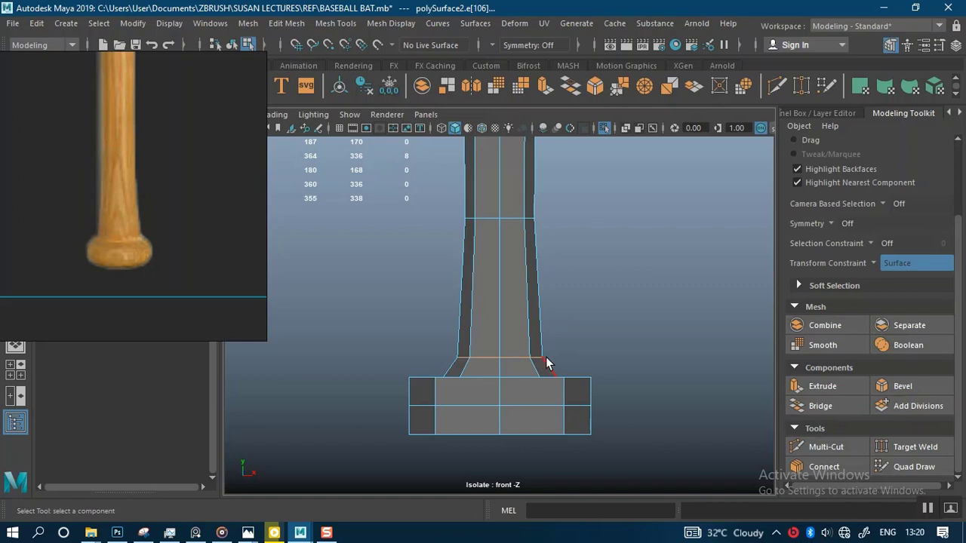
key(w)
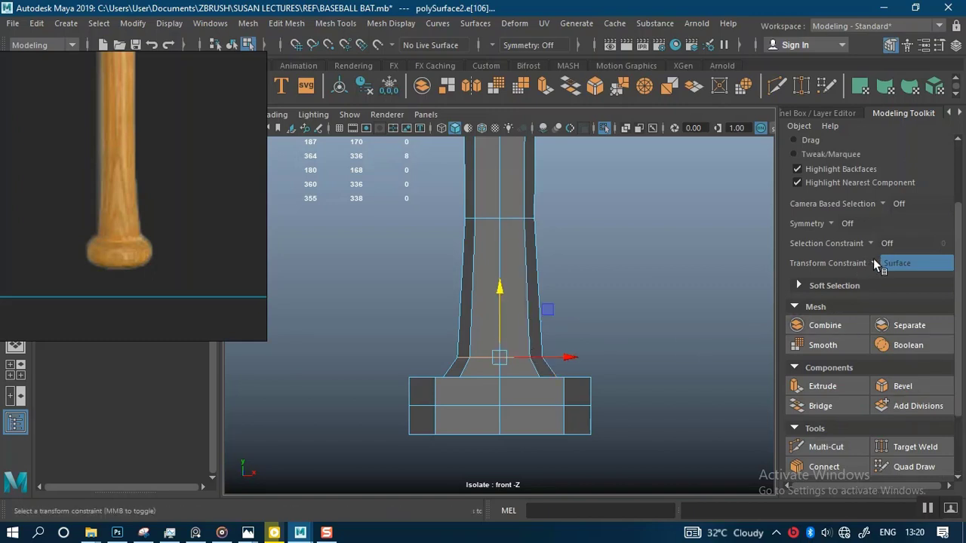
scroll(869, 264, up, 3)
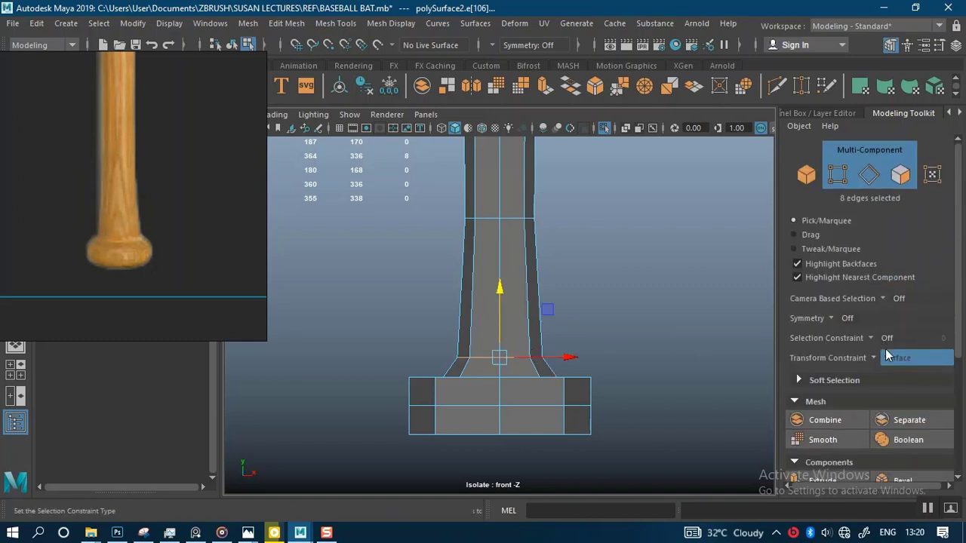
click(874, 359)
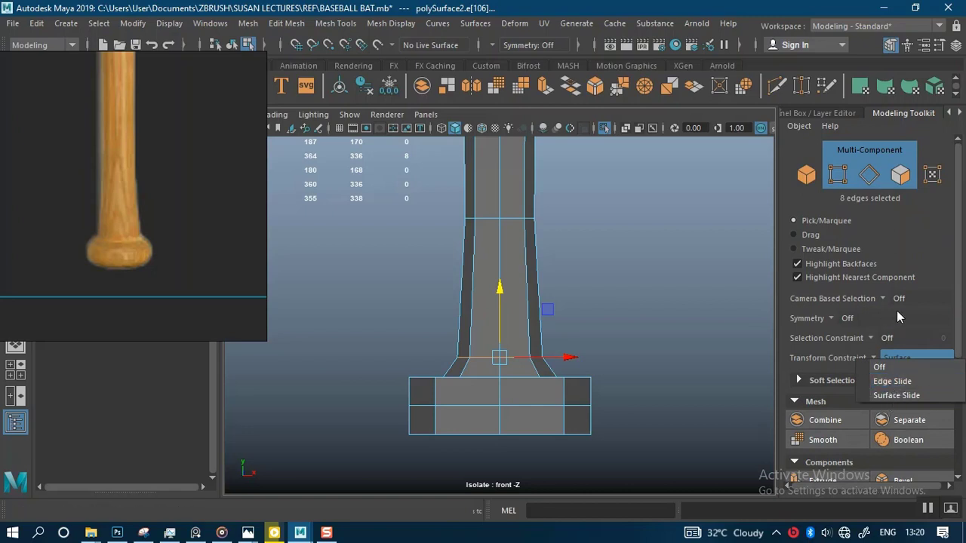
click(557, 324)
scroll(493, 315, up, 1)
drag(506, 304, 502, 302)
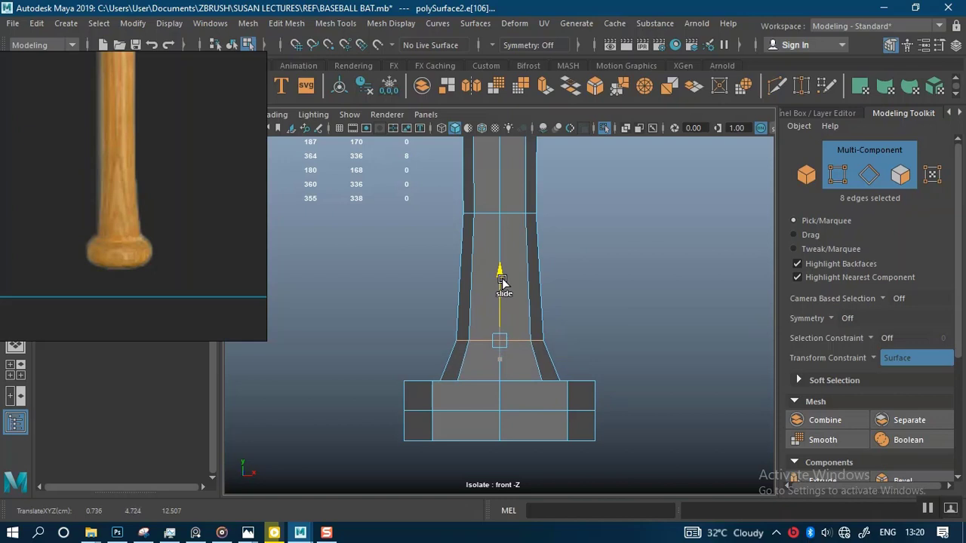
Switch to the perspective view, select the whole bat in object mode and display it in smooth preview.
alt+right_drag(582, 325, 572, 259)
alt+middle_drag(572, 259, 524, 259)
alt+right_drag(524, 259, 554, 349)
key(space)
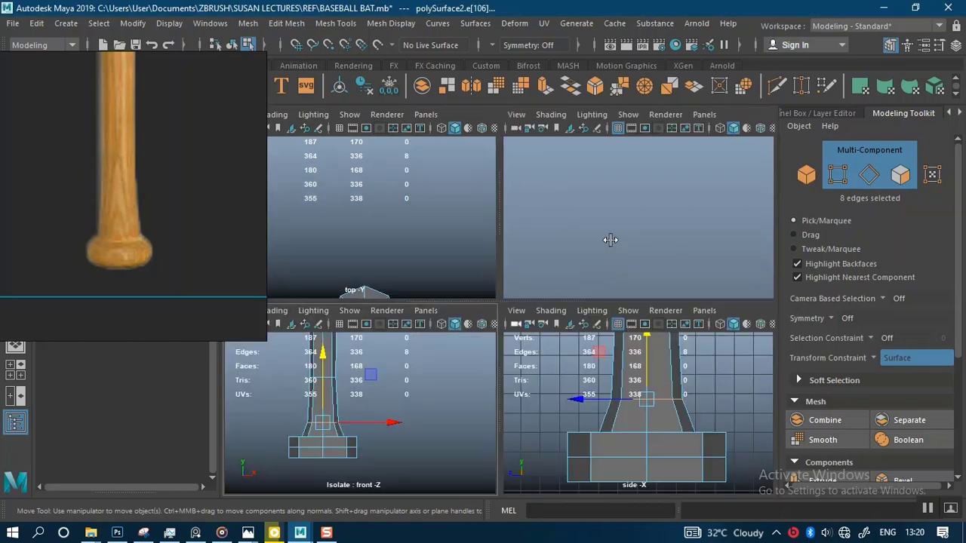
key(space)
key(space)
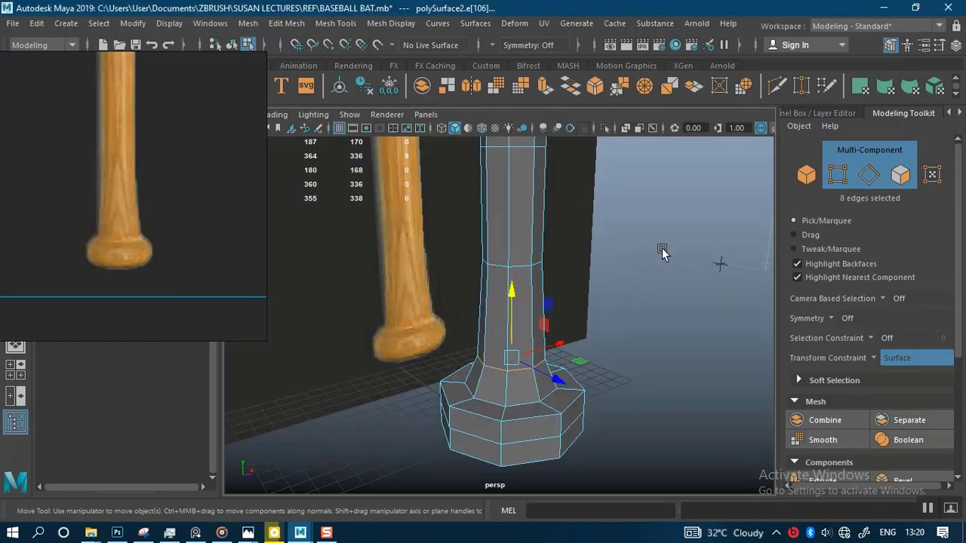
right_drag(664, 252, 722, 125)
alt+drag(669, 209, 483, 315)
click(484, 315)
alt+drag(556, 319, 505, 318)
alt+middle_drag(503, 316, 505, 236)
alt+right_drag(506, 235, 535, 346)
key(3)
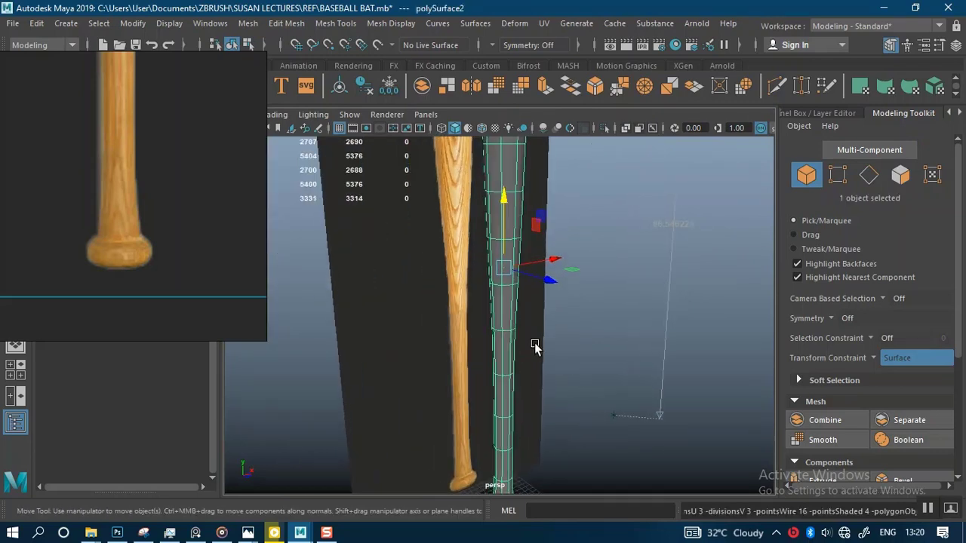
Examine the smoothed knob and its edge flow up close beside the reference image.
click(589, 400)
alt+drag(589, 406, 557, 431)
scroll(522, 388, up, 6)
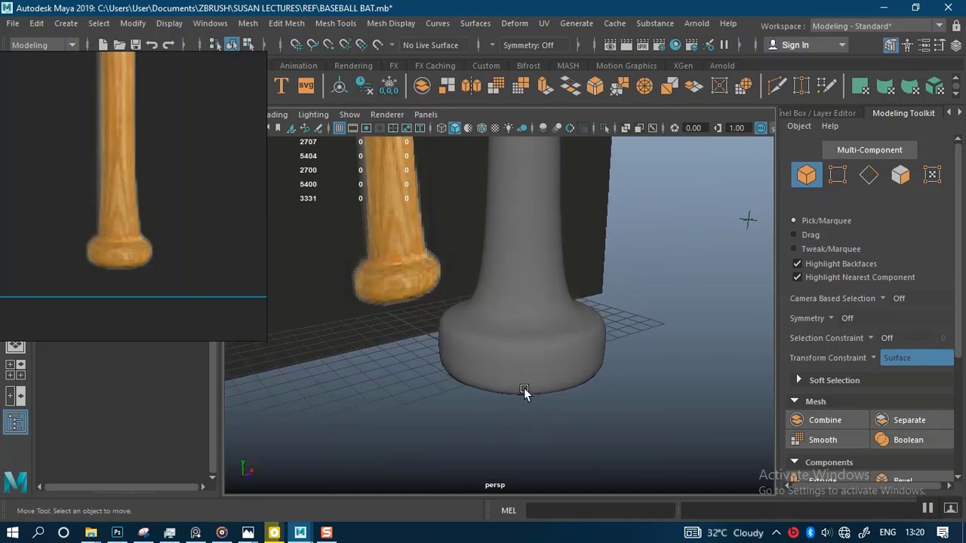
scroll(532, 412, up, 4)
click(544, 398)
scroll(559, 402, down, 2)
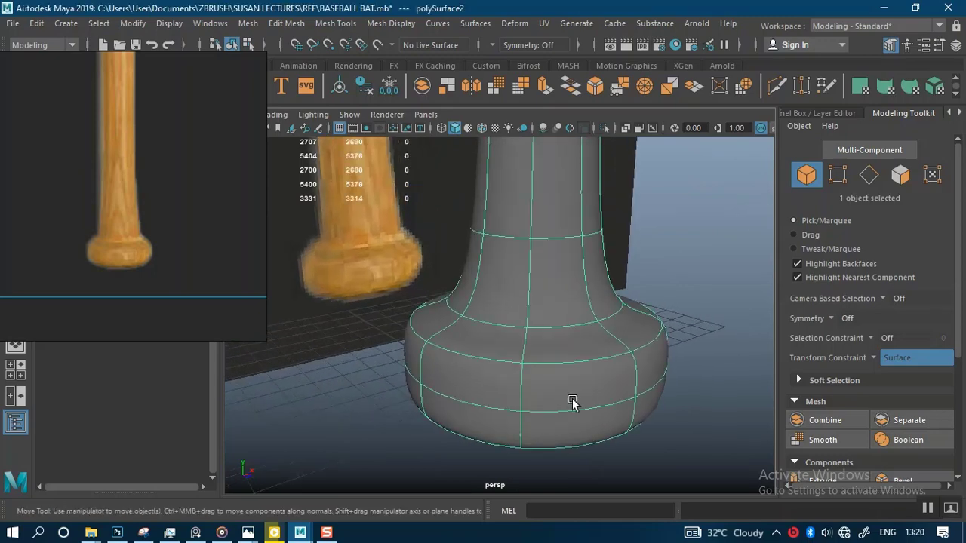
alt+drag(572, 402, 541, 332)
Turn off smooth preview, select the edge loop joining handle and knob, disable the transform constraint and scale the loop in to about 0.93.
key(1)
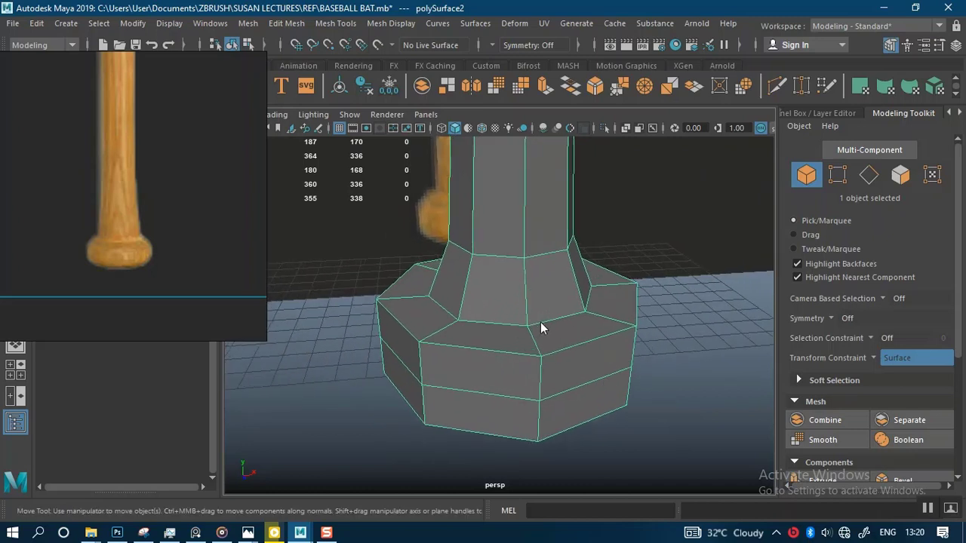
right_drag(541, 329, 539, 101)
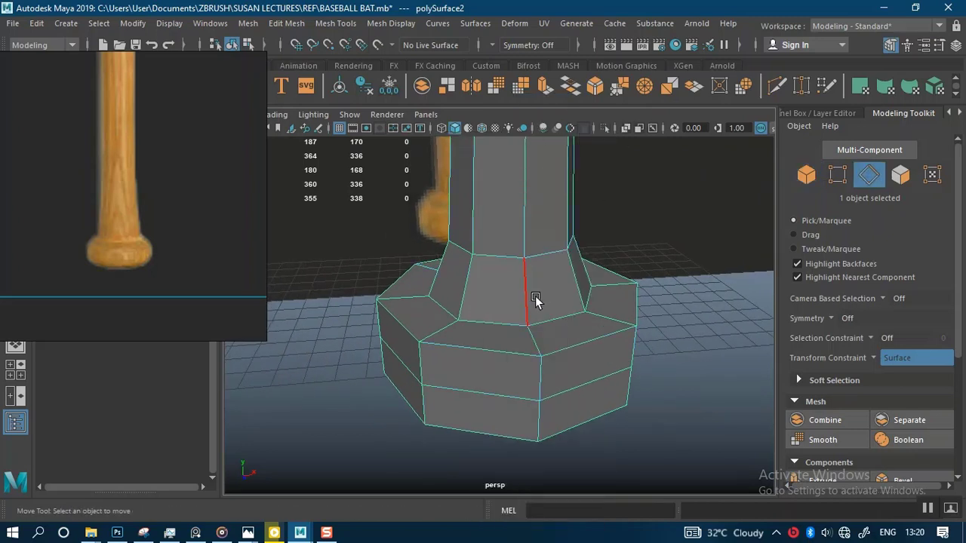
double_click(505, 322)
key(r)
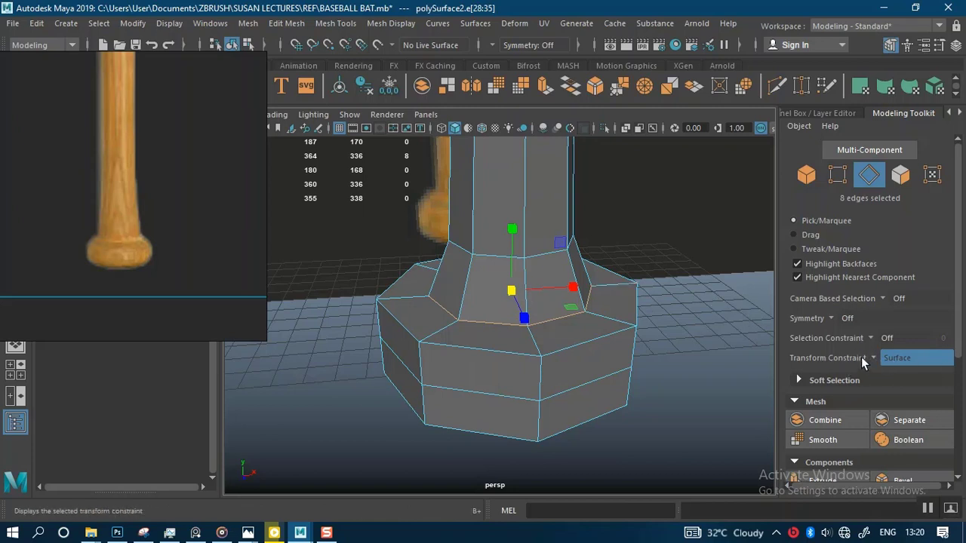
drag(512, 290, 545, 344)
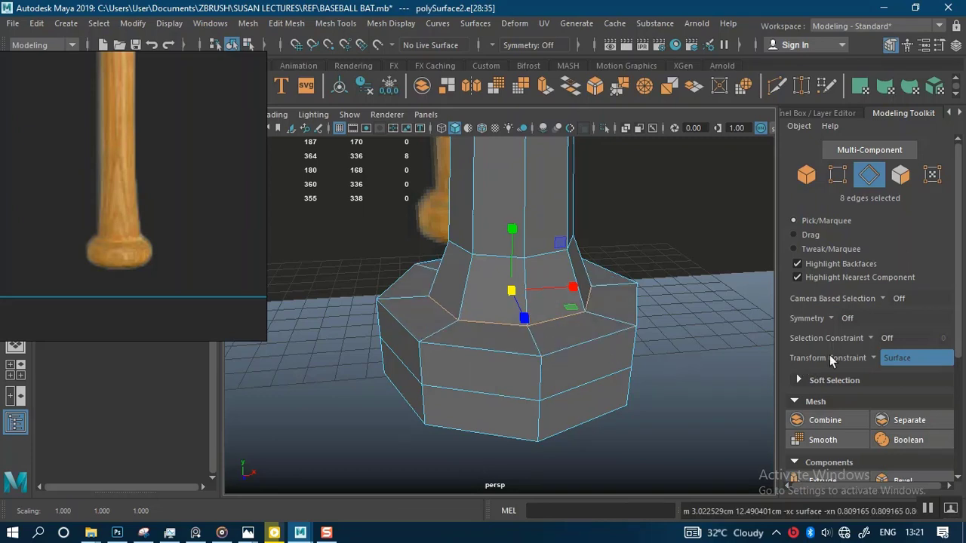
click(866, 358)
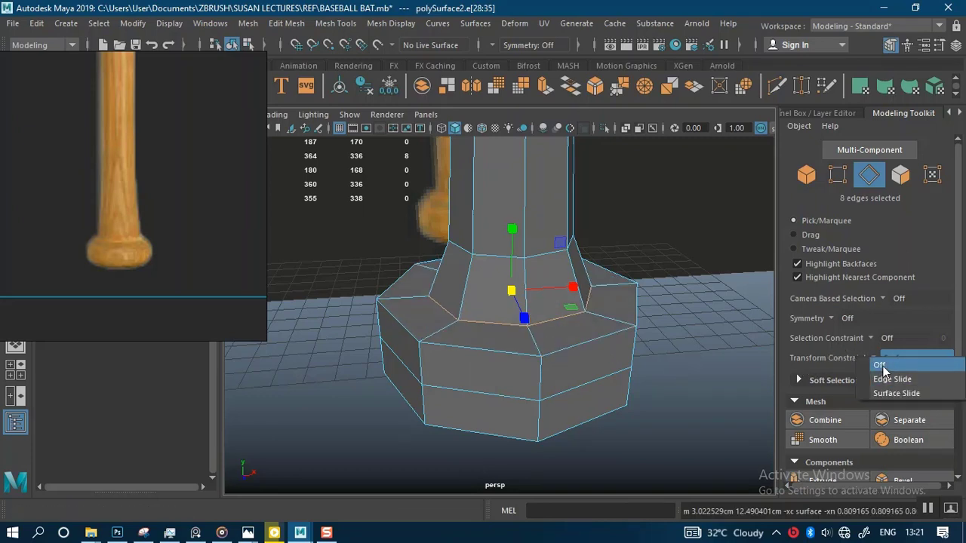
click(886, 364)
drag(512, 290, 502, 295)
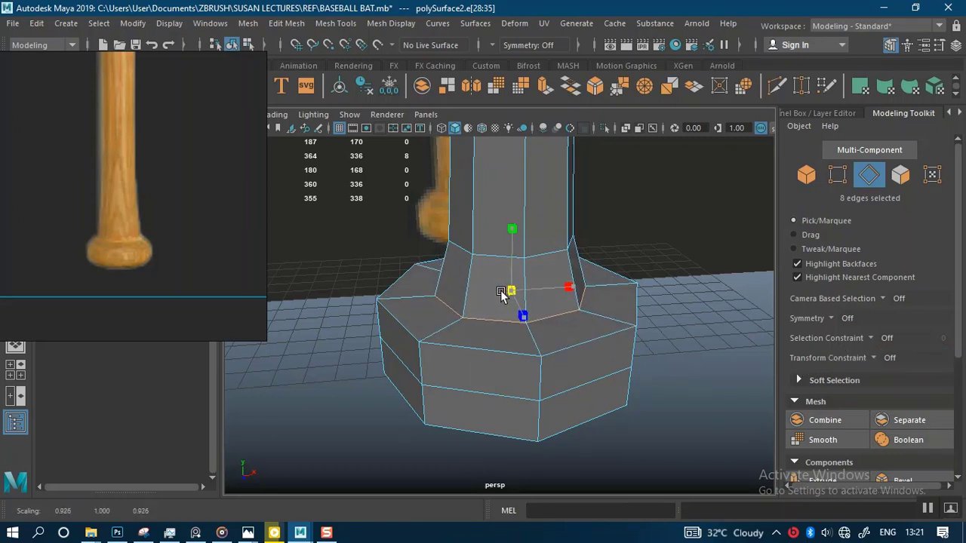
Select the middle edge loop around the knob's side and scale it outward to round the knob's profile.
scroll(522, 378, up, 4)
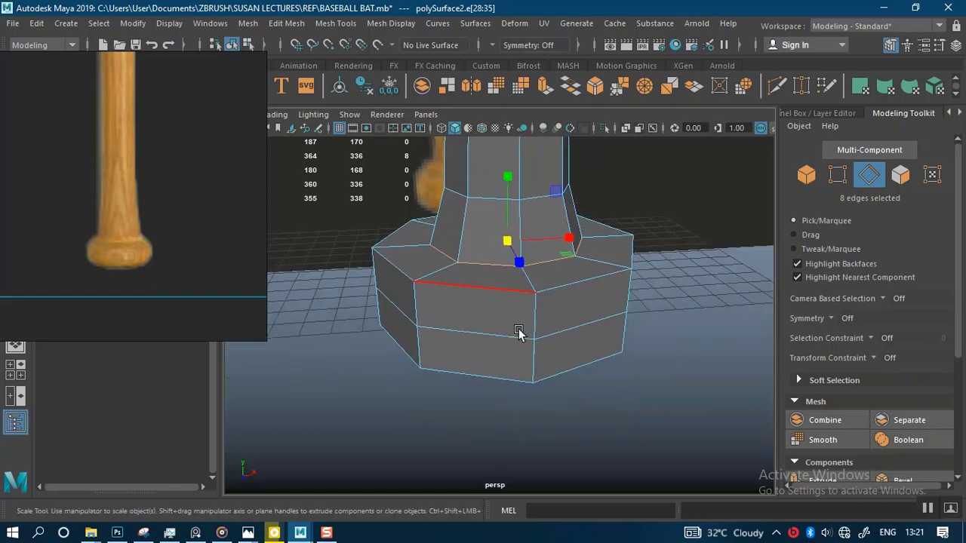
mouse_move(482, 351)
alt+mouse_down()
mouse_move(455, 302)
mouse_move(481, 351)
alt+mouse_up()
click(480, 349)
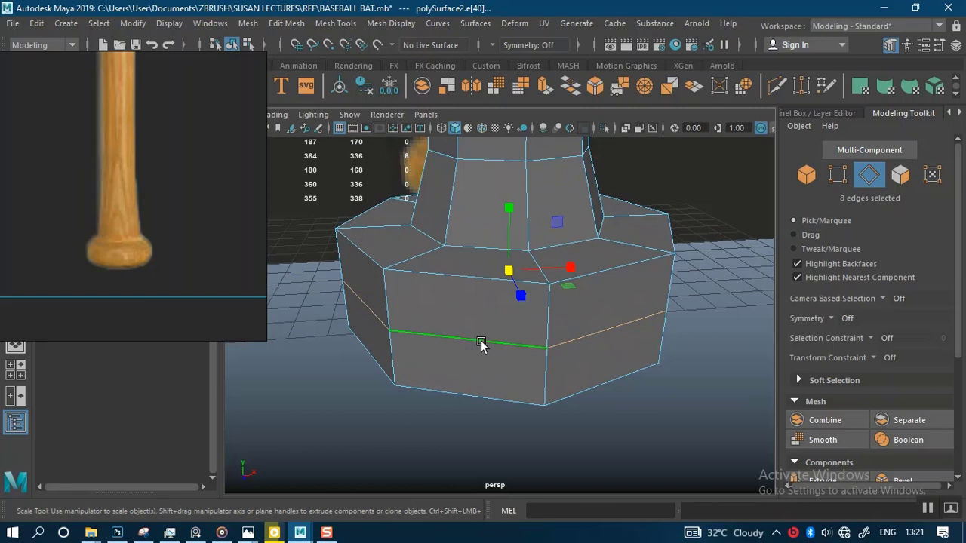
mouse_move(483, 327)
alt+mouse_down()
mouse_move(498, 325)
mouse_move(475, 333)
alt+mouse_up()
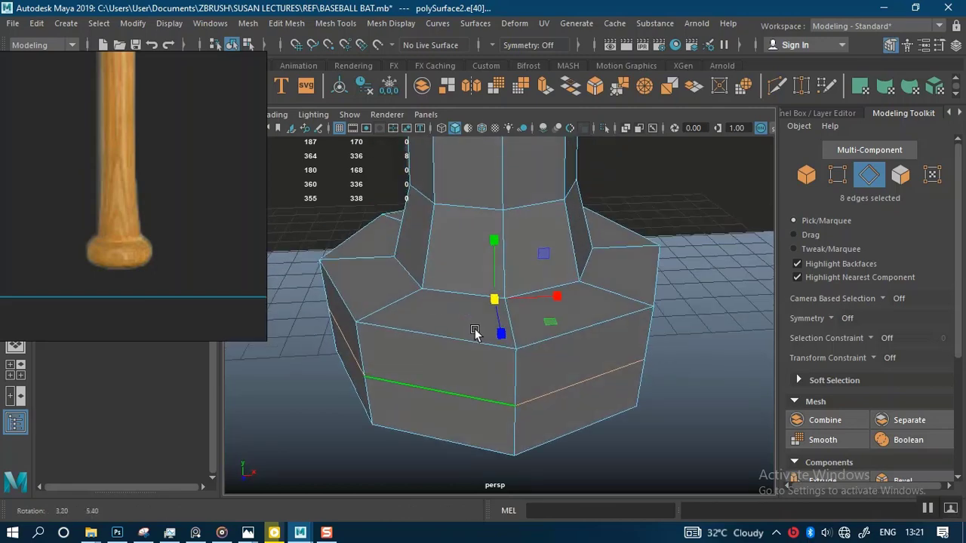
alt+right_drag(474, 332, 518, 334)
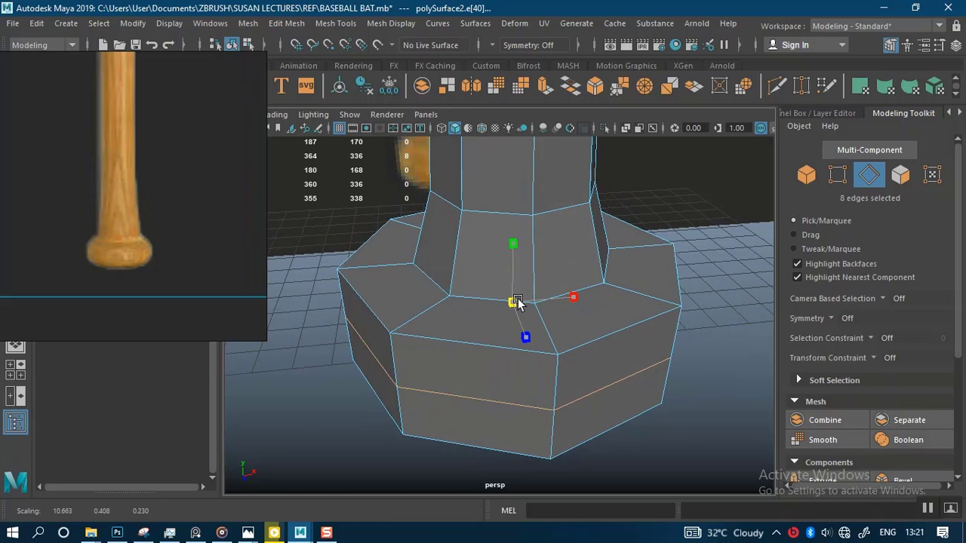
drag(518, 302, 551, 307)
Insert an edge loop with the Multi-Cut tool around the middle of the knob's top face.
scroll(543, 300, down, 10)
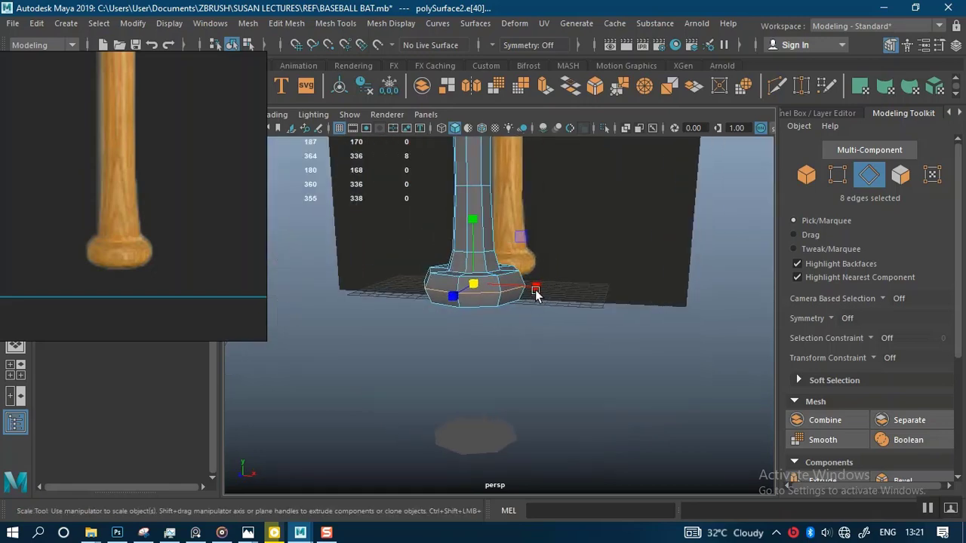
scroll(535, 294, up, 8)
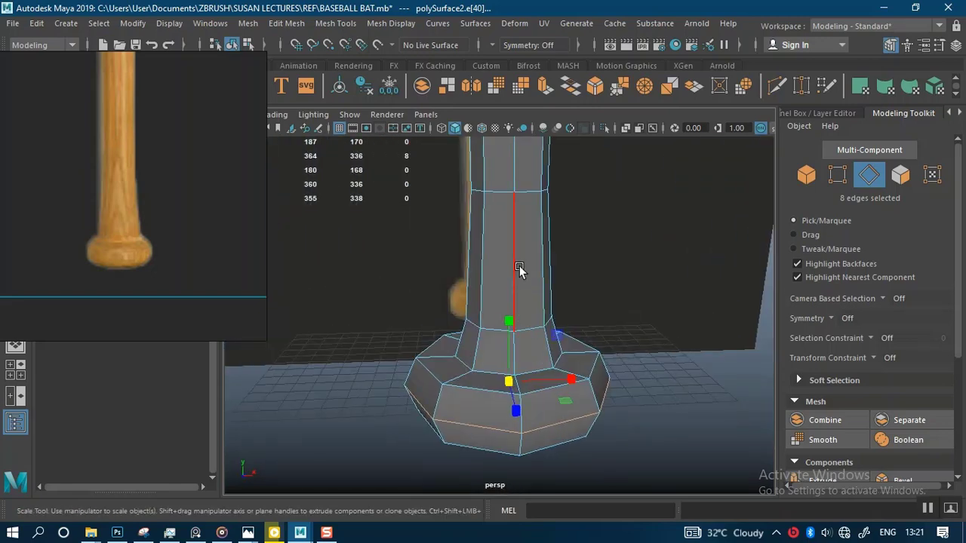
alt+right_drag(537, 269, 546, 373)
alt+middle_drag(546, 373, 549, 308)
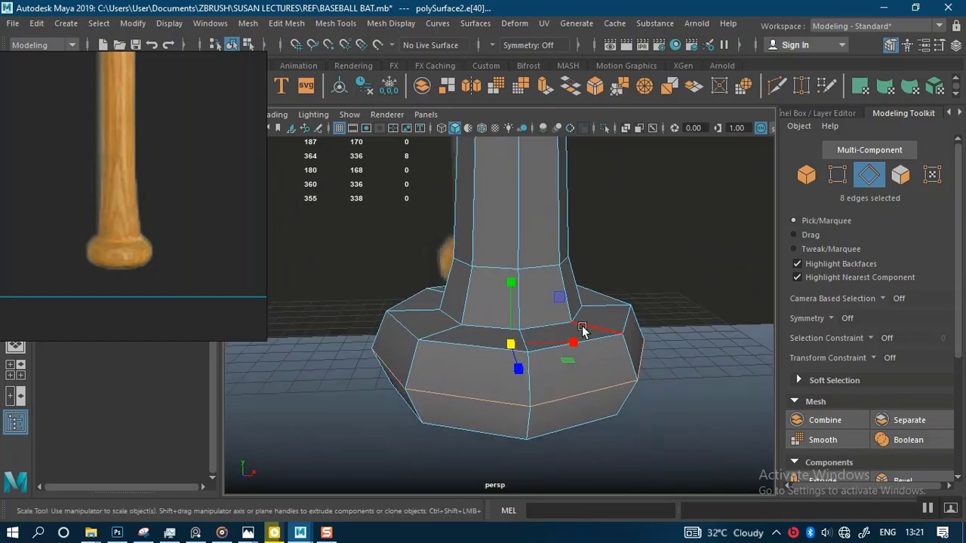
scroll(838, 422, down, 3)
click(825, 415)
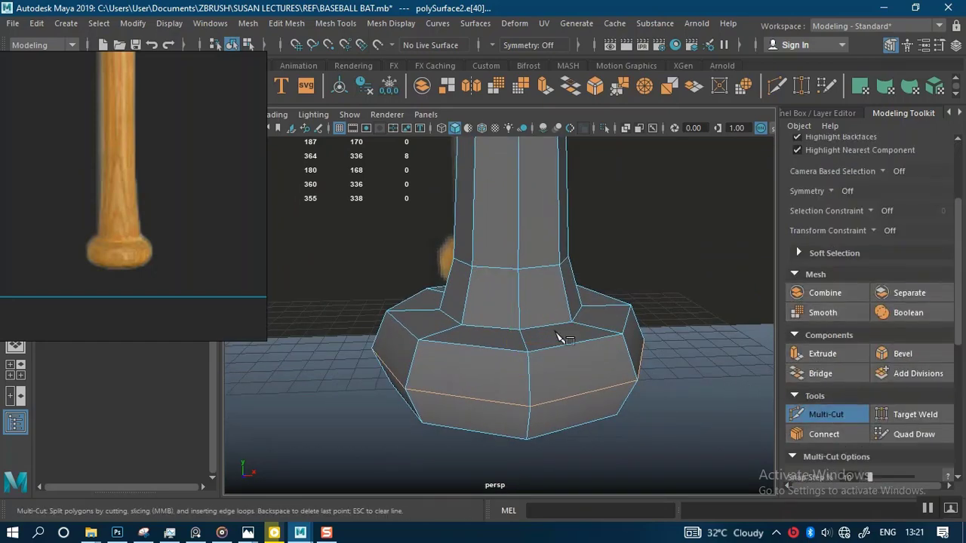
alt+right_drag(555, 331, 554, 381)
alt+drag(554, 381, 524, 402)
alt+middle_drag(525, 401, 557, 323)
alt+right_drag(557, 323, 550, 361)
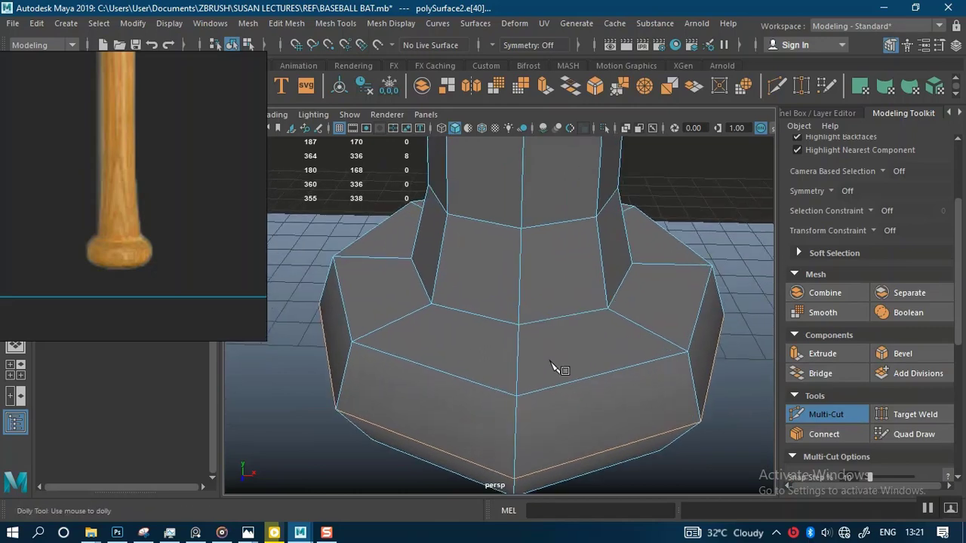
ctrl+click(518, 351)
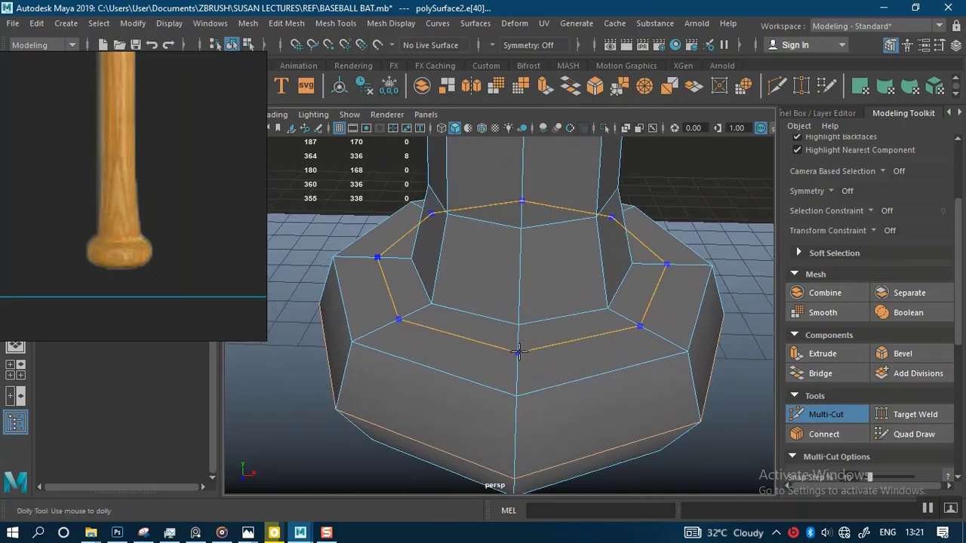
alt+drag(561, 414, 514, 415)
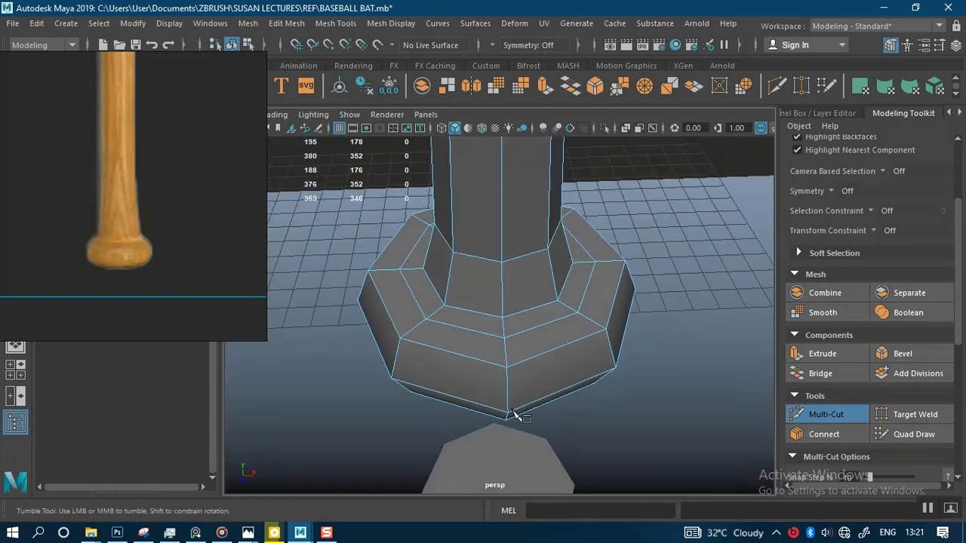
alt+middle_drag(518, 338, 514, 390)
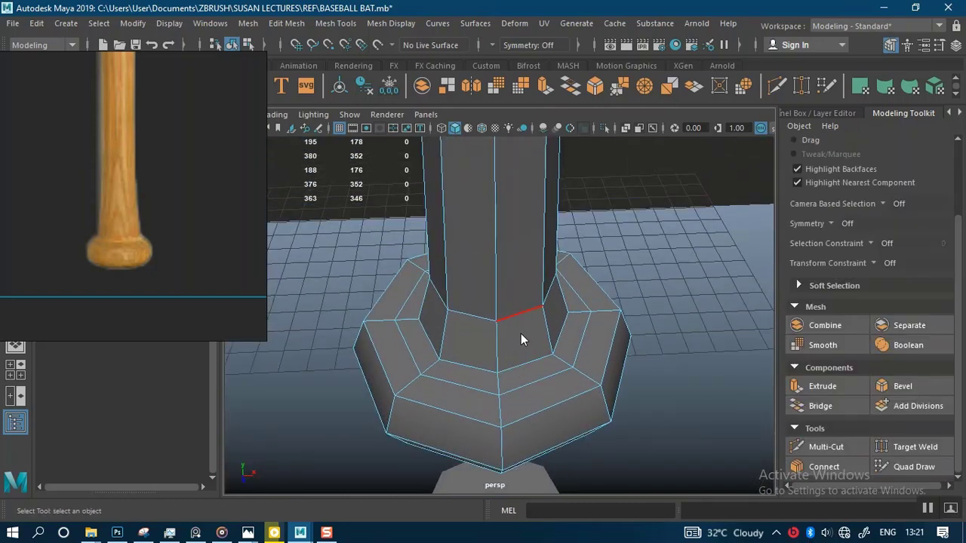
Return to object mode, display the bat in smooth preview, deselect it and save the scene.
right_drag(521, 334, 572, 121)
alt+right_drag(654, 418, 566, 367)
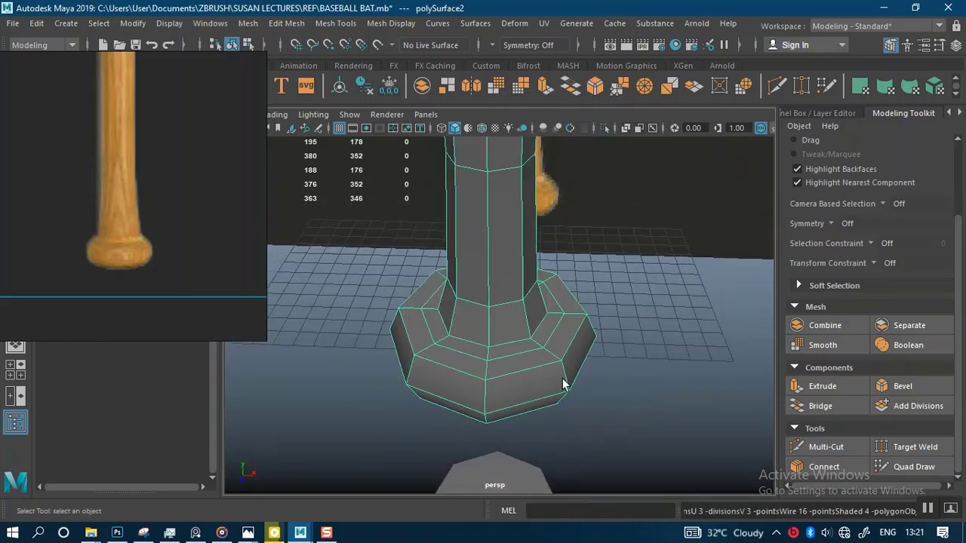
key(3)
click(615, 415)
alt+drag(624, 431, 652, 338)
alt+right_drag(566, 312, 487, 245)
alt+middle_drag(523, 269, 510, 429)
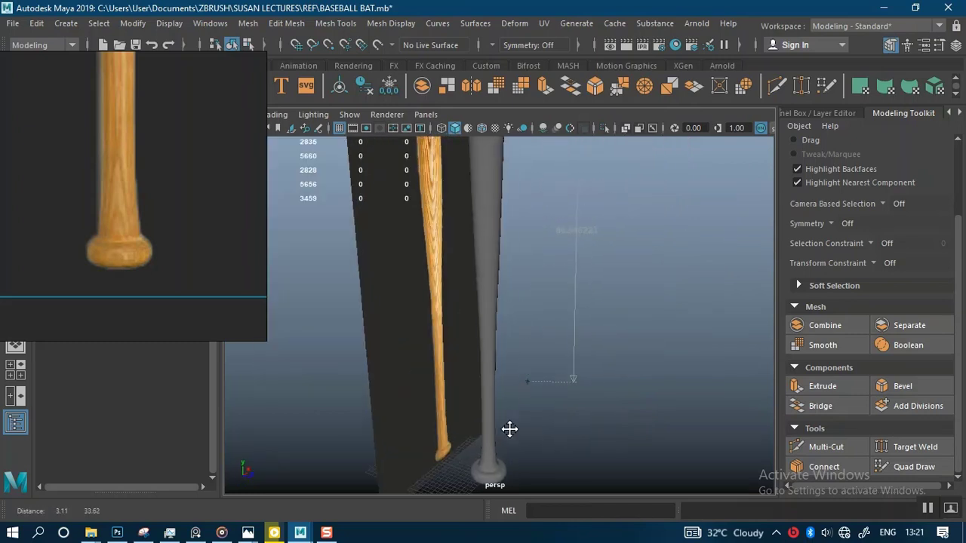
alt+drag(510, 429, 521, 318)
key(ctrl+s)
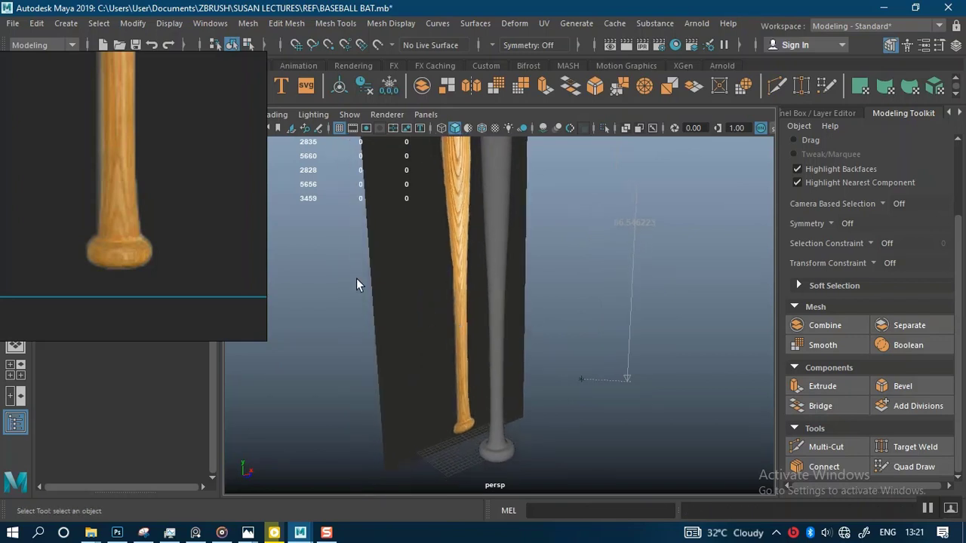
Move the floating reference image clear of the outliner and examine the whole smoothed bat from several angles.
drag(205, 232, 831, 234)
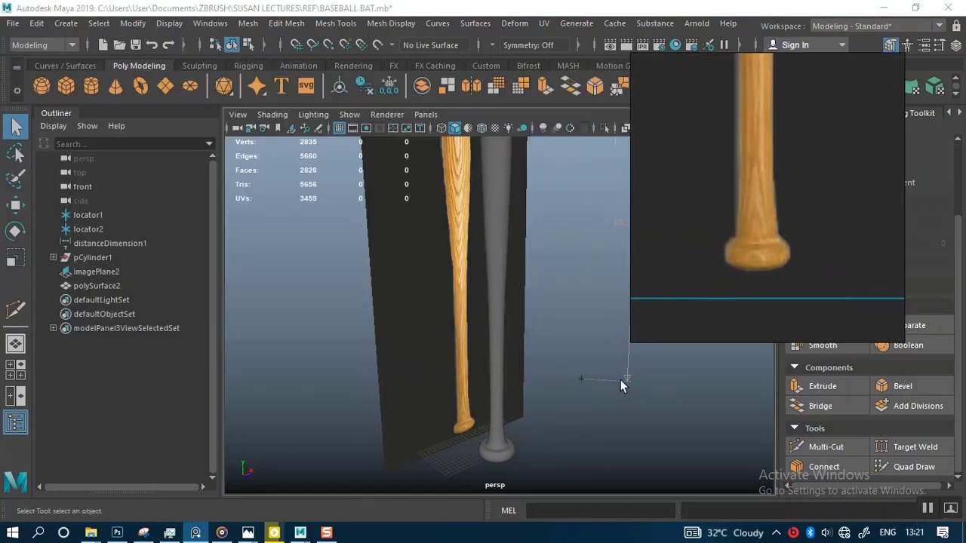
alt+drag(620, 379, 551, 376)
alt+right_drag(549, 405, 432, 287)
alt+middle_drag(479, 305, 464, 306)
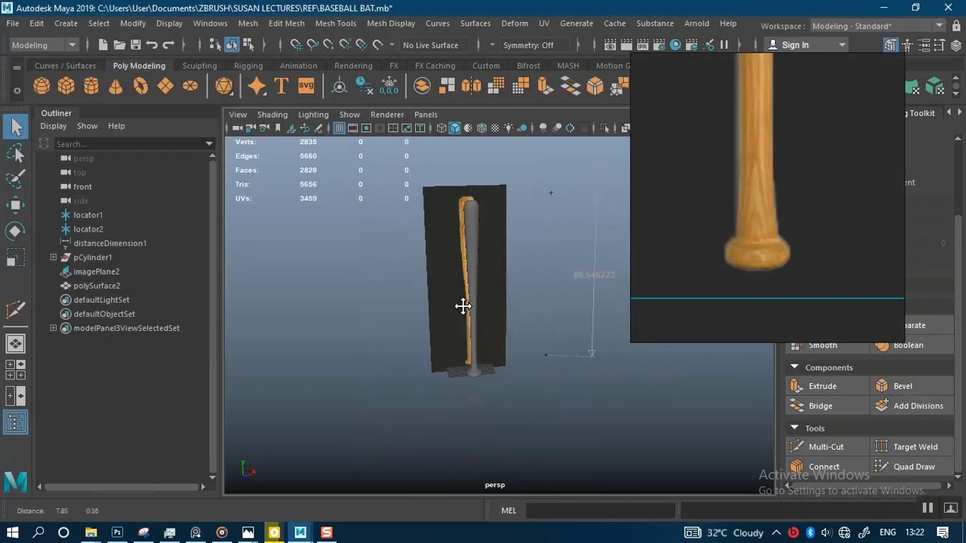
alt+right_drag(462, 305, 483, 355)
alt+drag(483, 356, 443, 379)
alt+middle_drag(442, 379, 486, 341)
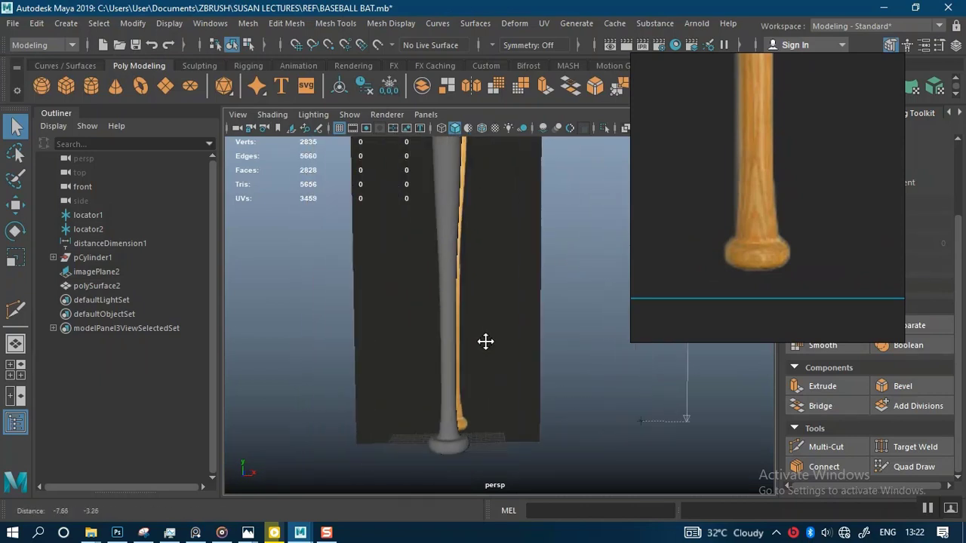
alt+drag(486, 341, 446, 279)
Switch to the isolated front view, frame the whole bat and select it.
key(space)
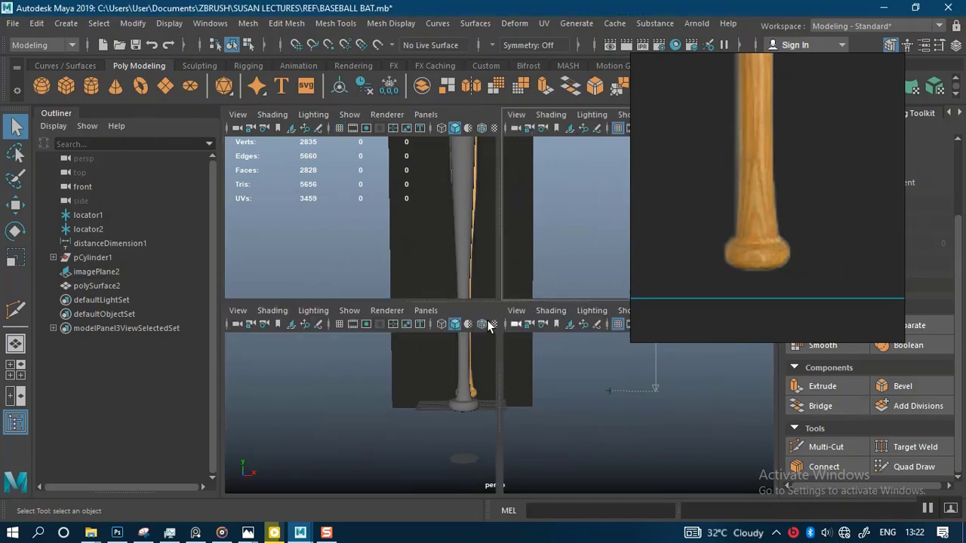
key(space)
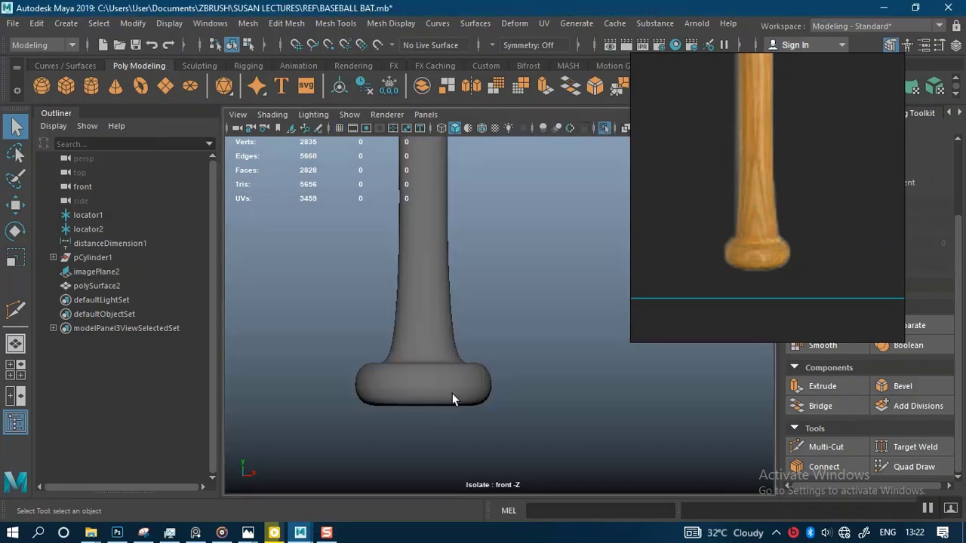
alt+right_drag(452, 393, 369, 89)
alt+middle_drag(504, 203, 453, 385)
alt+right_drag(453, 385, 427, 304)
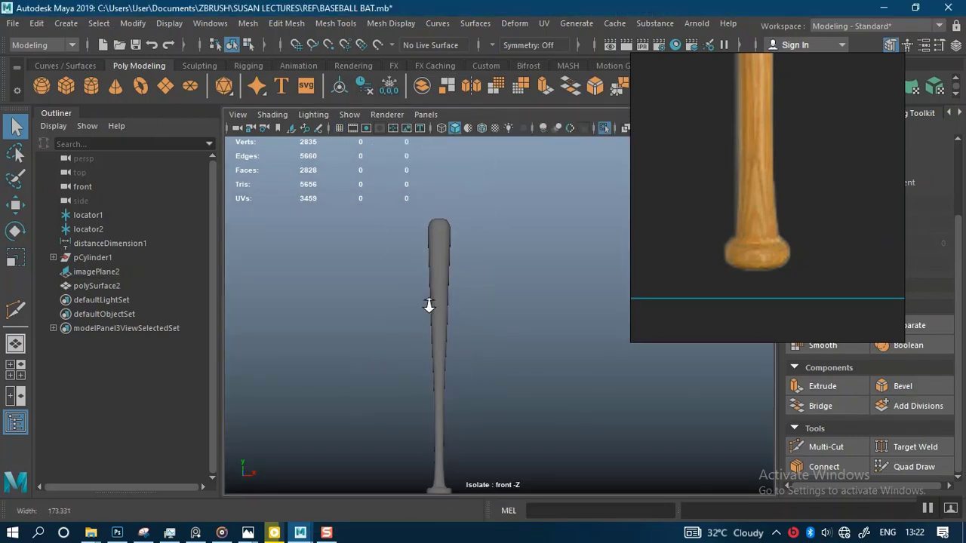
alt+middle_drag(427, 304, 427, 249)
click(444, 251)
Examine the spacing of the edge loops along the bat's barrel and handle in the front view.
alt+right_drag(444, 250, 437, 339)
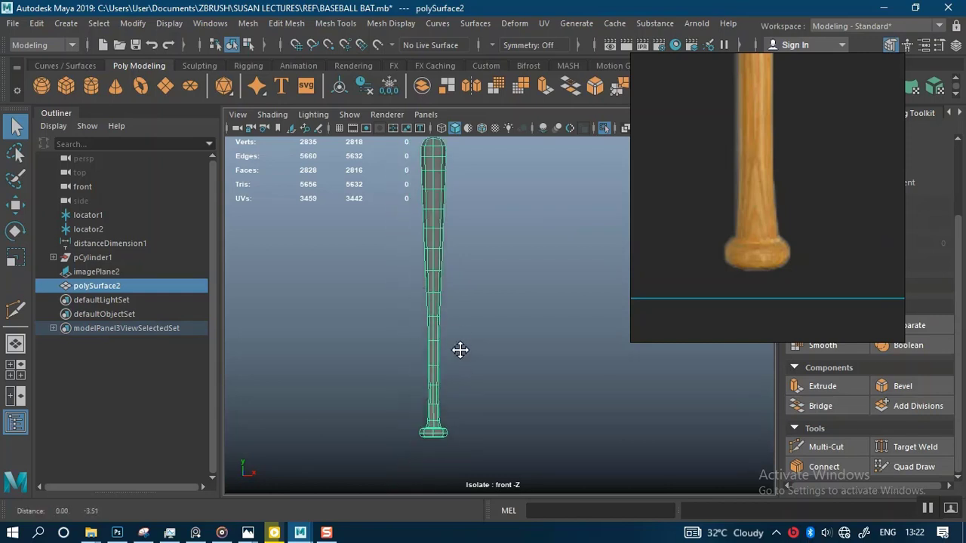
alt+middle_drag(460, 350, 461, 317)
alt+drag(462, 317, 533, 330)
alt+right_drag(540, 329, 468, 419)
alt+middle_drag(420, 355, 516, 334)
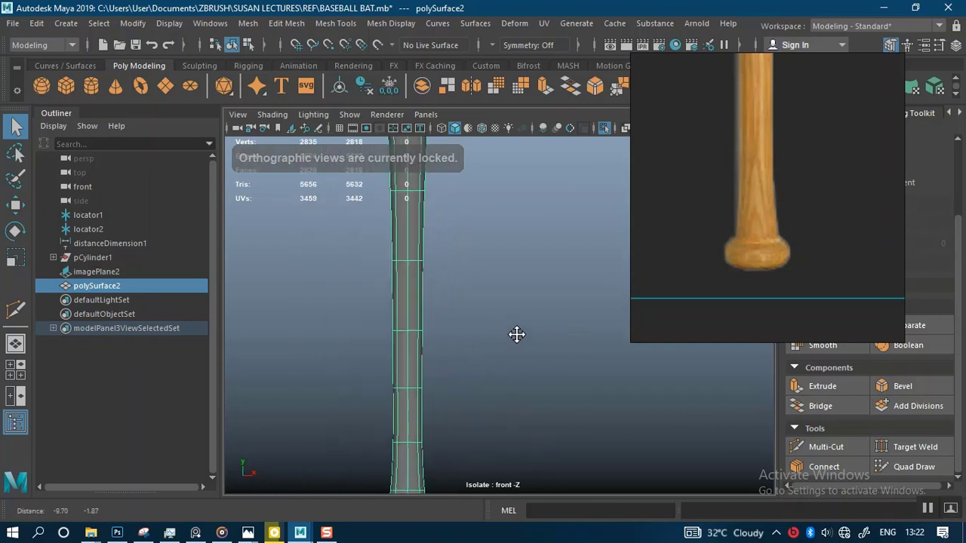
alt+right_drag(515, 334, 471, 268)
alt+middle_drag(471, 267, 453, 312)
alt+right_drag(453, 313, 417, 167)
Select all vertices of the bat's barrel and handle in the front view, including the lowest ring just above the knob.
scroll(428, 204, down, 1)
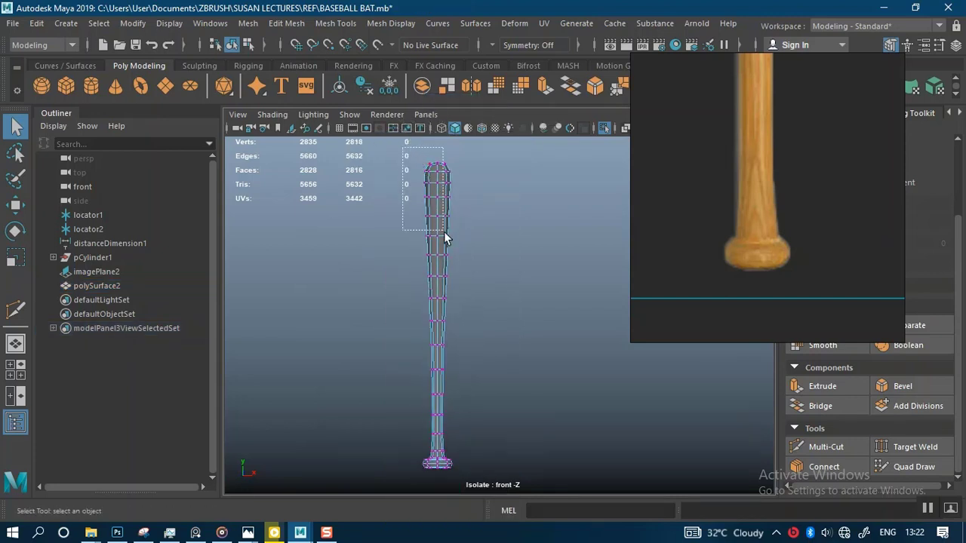
drag(490, 457, 488, 457)
scroll(516, 317, up, 3)
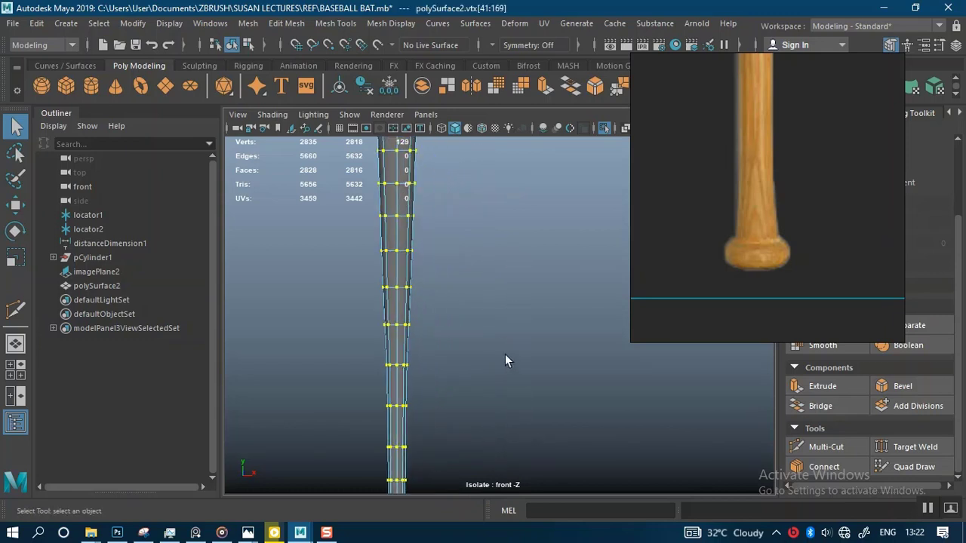
key(r)
scroll(464, 325, down, 3)
scroll(478, 270, up, 4)
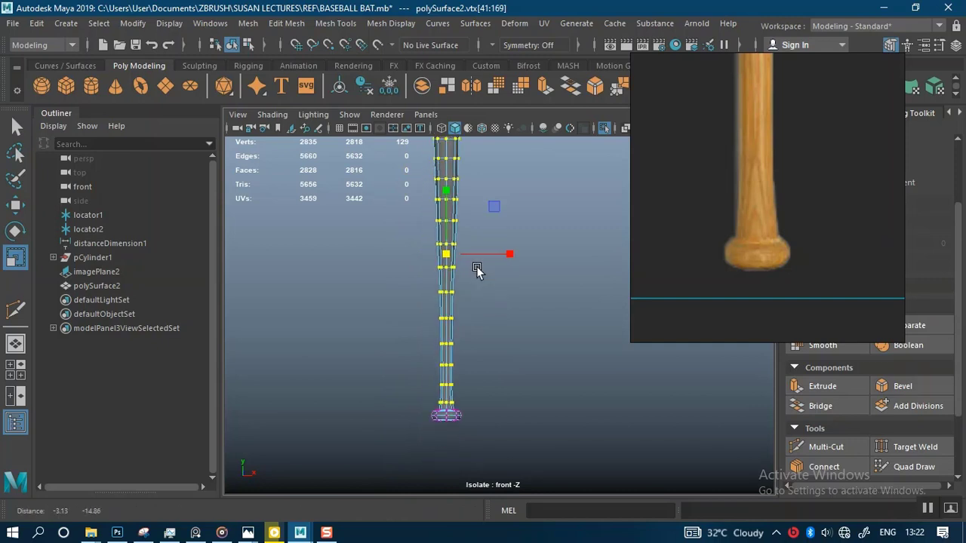
scroll(509, 480, up, 6)
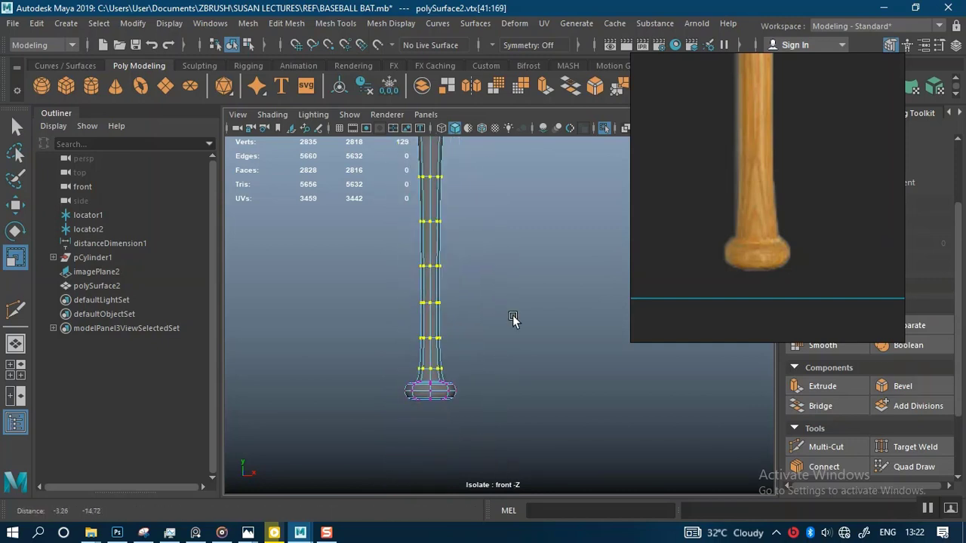
scroll(524, 366, up, 4)
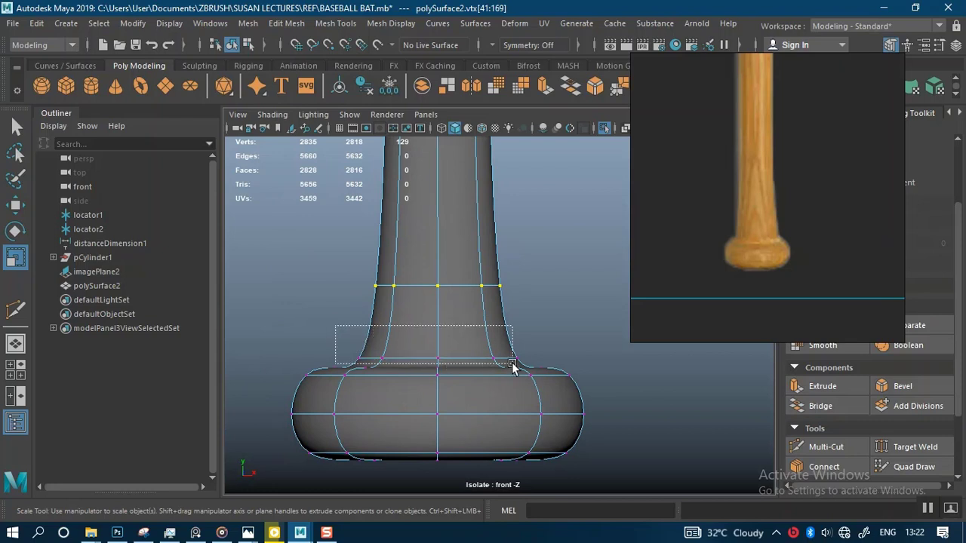
scroll(553, 347, down, 8)
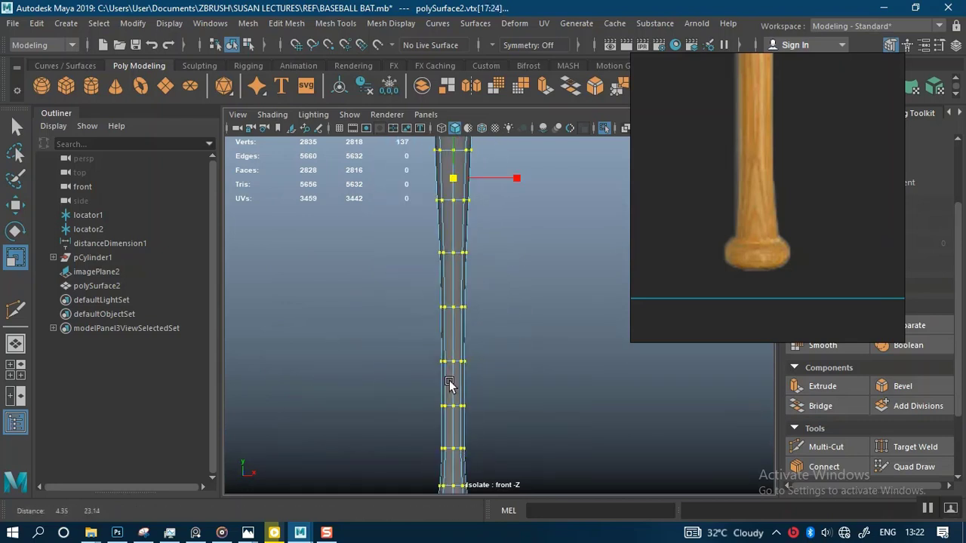
scroll(466, 238, down, 3)
alt+middle_drag(508, 253, 467, 305)
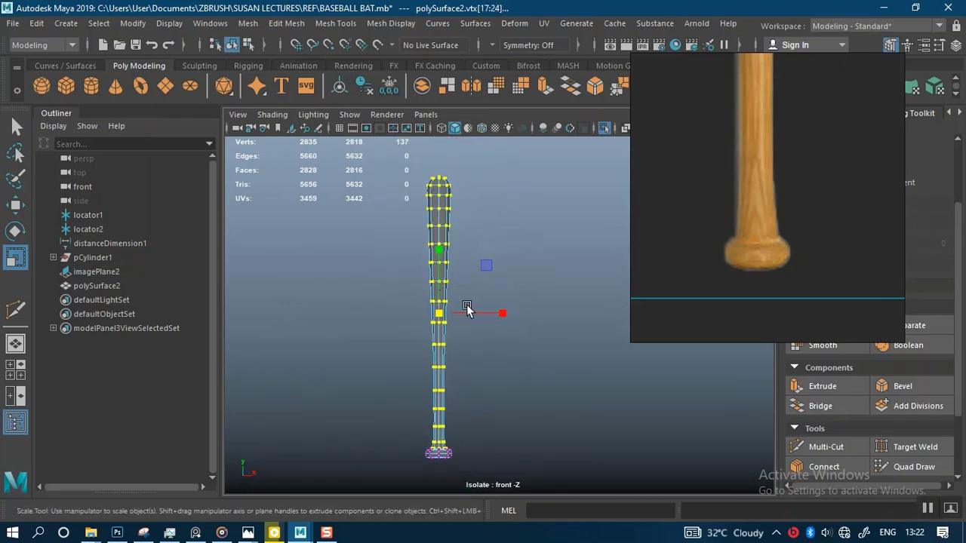
Scale the selected barrel and handle vertices up slightly to thicken them, and shorten them vertically to clear the knob's underside.
click(442, 315)
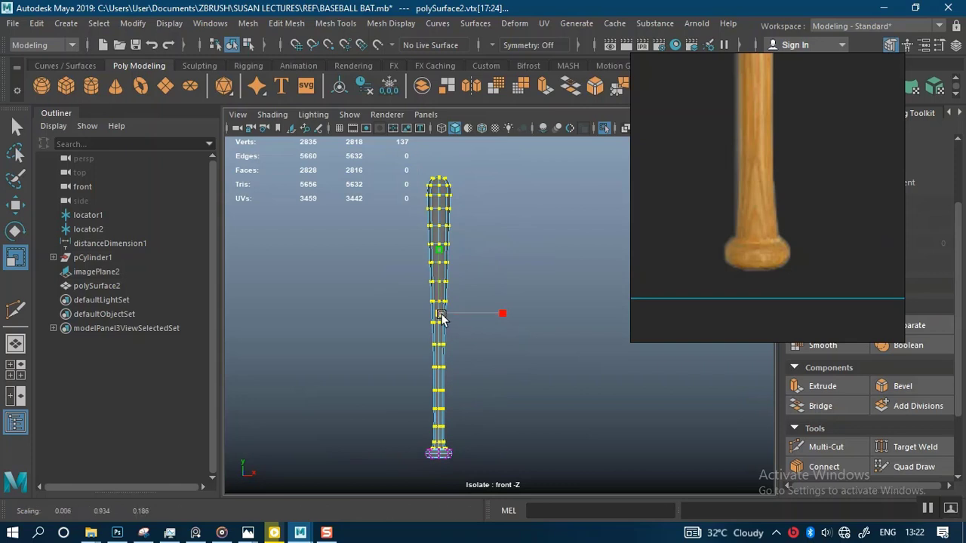
drag(442, 317, 463, 320)
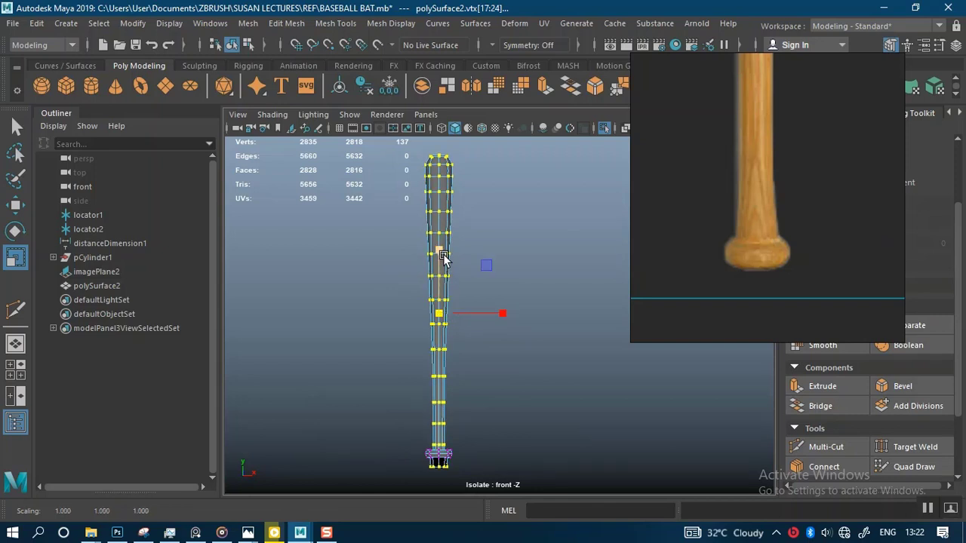
middle_drag(442, 258, 444, 261)
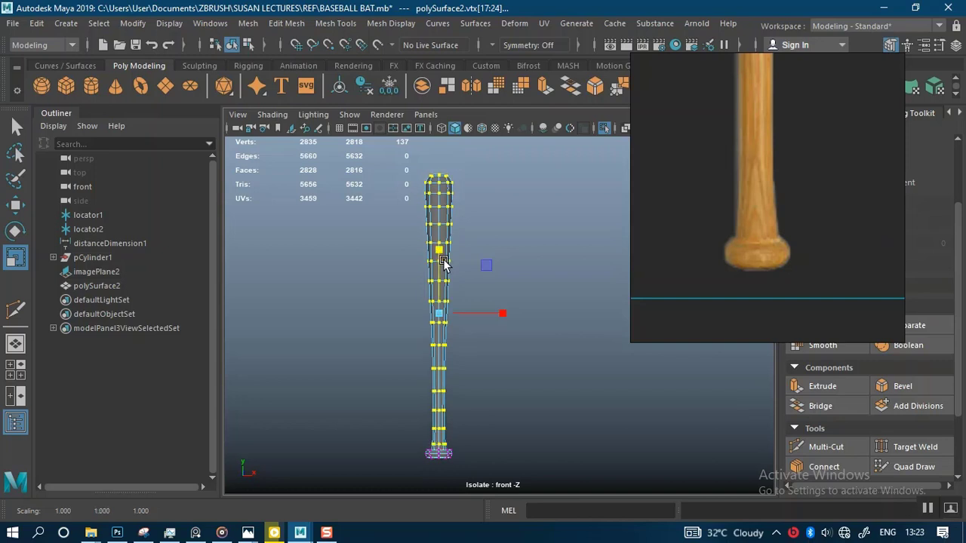
alt+right_drag(504, 300, 511, 399)
alt+middle_drag(505, 382, 533, 283)
alt+right_drag(534, 283, 570, 523)
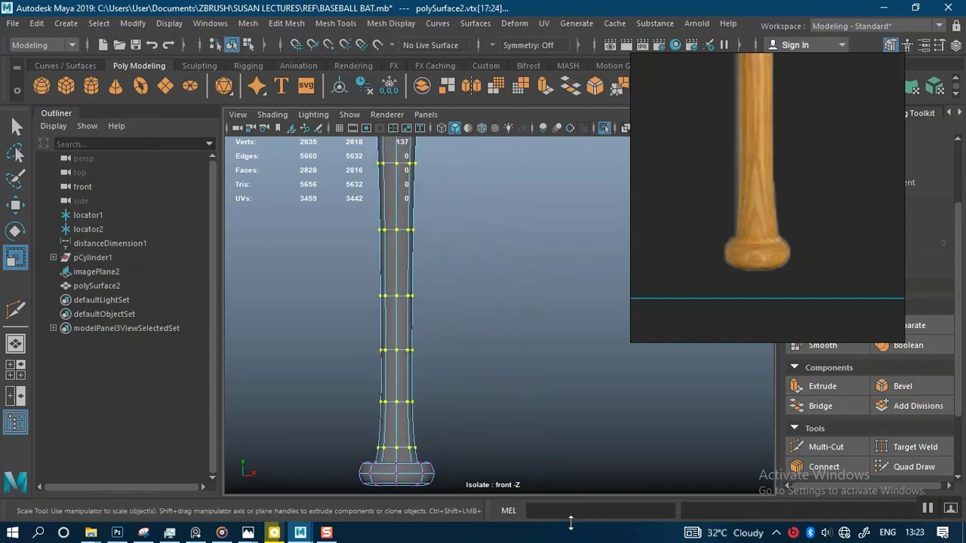
alt+middle_drag(505, 402, 539, 284)
alt+right_drag(539, 284, 555, 507)
alt+middle_drag(499, 326, 532, 362)
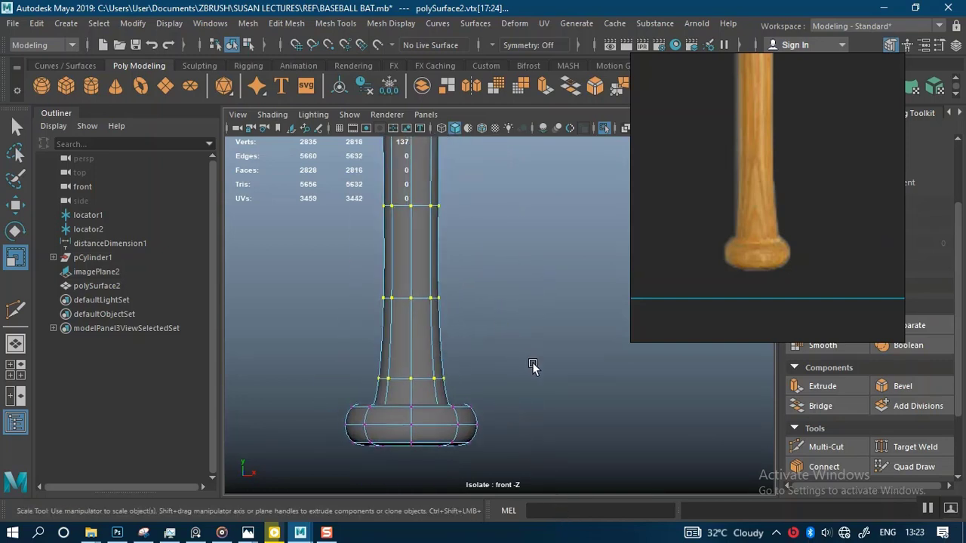
alt+right_drag(533, 363, 394, 192)
Move the selected barrel and handle vertices up slightly so the lowest ring sits just above the knob.
key(w)
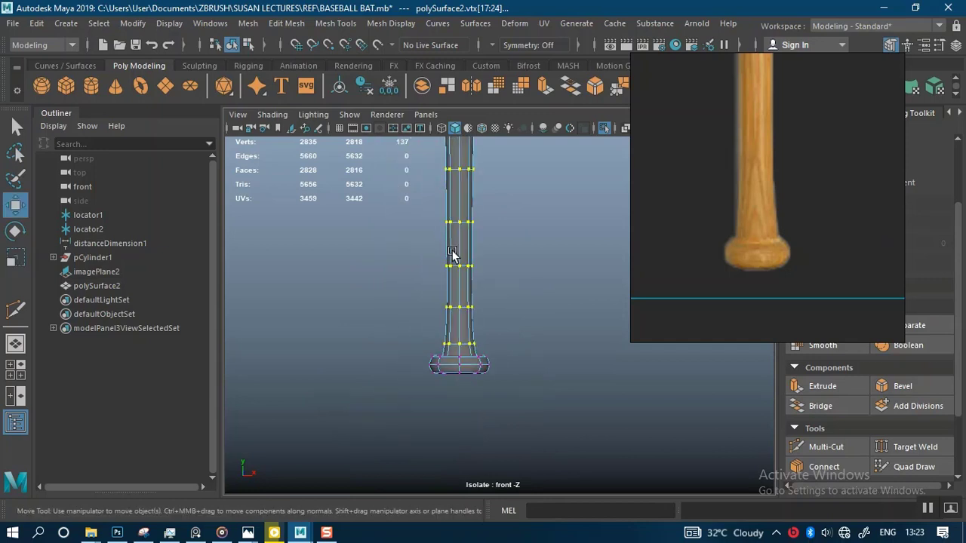
alt+right_drag(525, 296, 440, 161)
alt+middle_drag(440, 161, 446, 207)
scroll(453, 251, down, 1)
drag(443, 205, 443, 201)
alt+middle_drag(465, 319, 482, 204)
alt+right_drag(483, 203, 453, 483)
alt+middle_drag(408, 329, 439, 327)
alt+right_drag(355, 309, 305, 330)
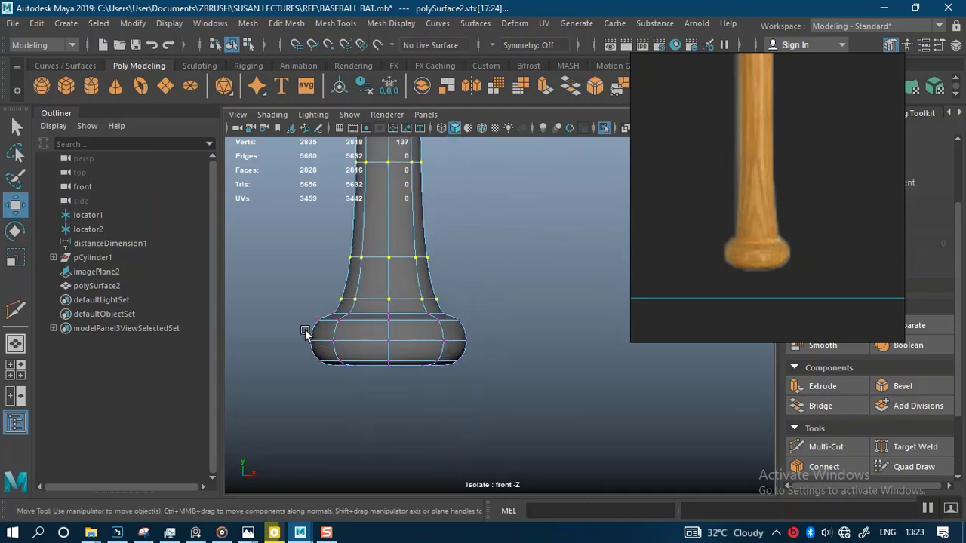
Select the knob's vertices, scale them up uniformly and lower them slightly beneath the handle.
drag(488, 367, 492, 369)
key(r)
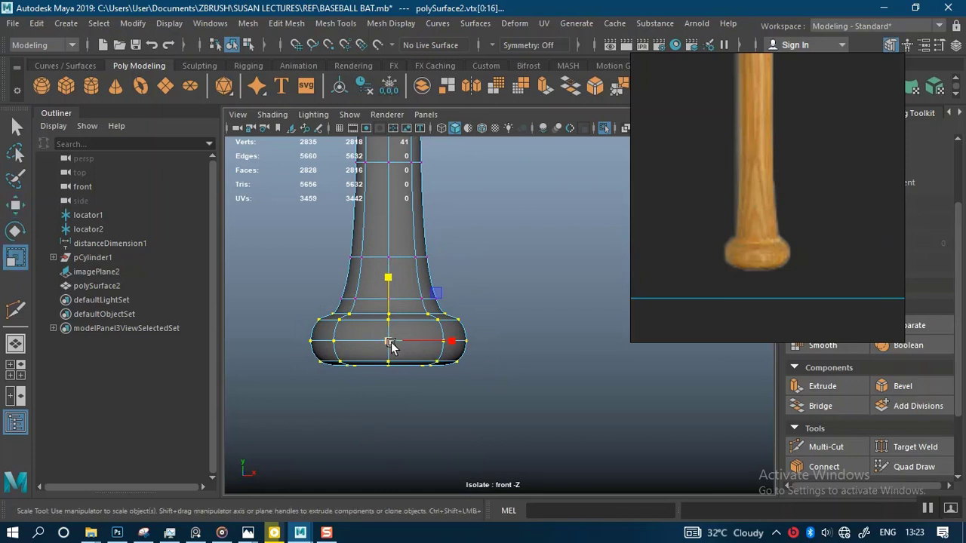
drag(388, 343, 414, 348)
key(w)
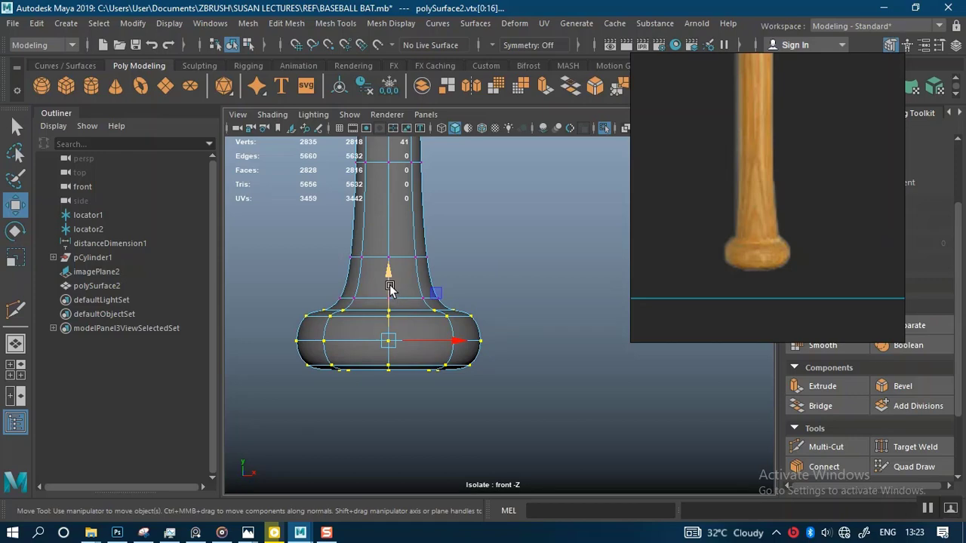
drag(388, 286, 389, 293)
scroll(408, 264, down, 6)
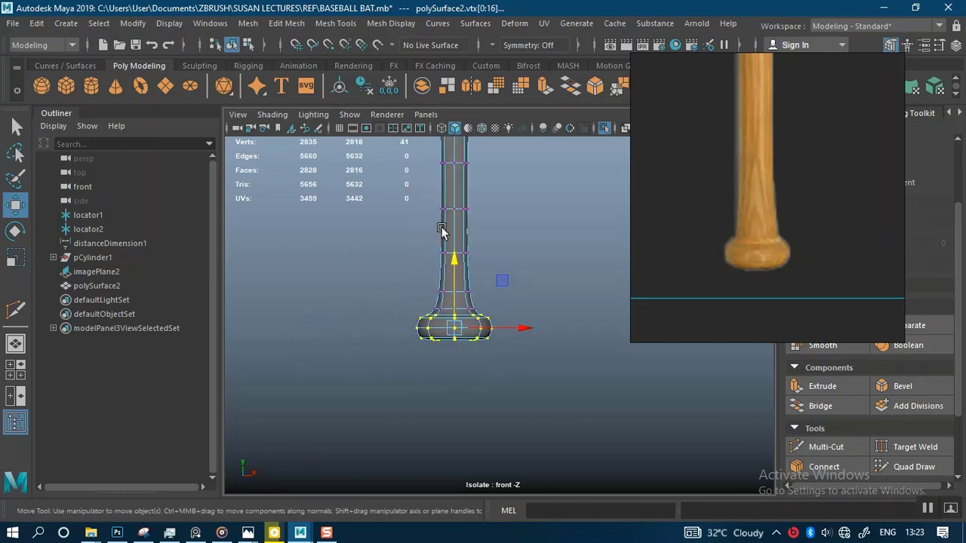
Switch to the perspective view, bring the whole bat into view and return to object mode with nothing selected.
key(space)
key(space)
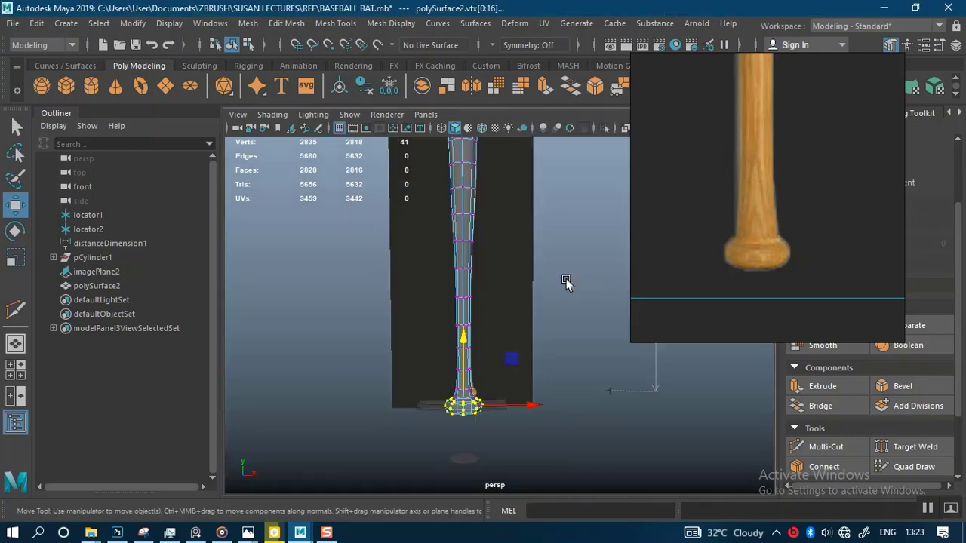
alt+right_drag(565, 282, 513, 244)
alt+middle_drag(513, 244, 496, 284)
alt+right_drag(539, 243, 594, 120)
scroll(550, 240, up, 3)
click(302, 296)
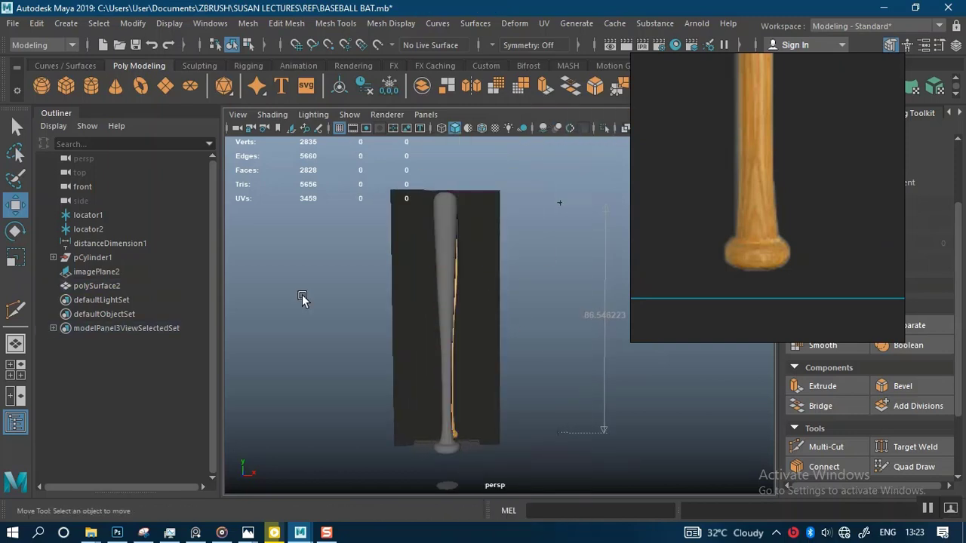
Hide both locators and the distance dimension, and isolate the bat in the perspective view.
click(101, 244)
shift+click(95, 216)
key(ctrl+h)
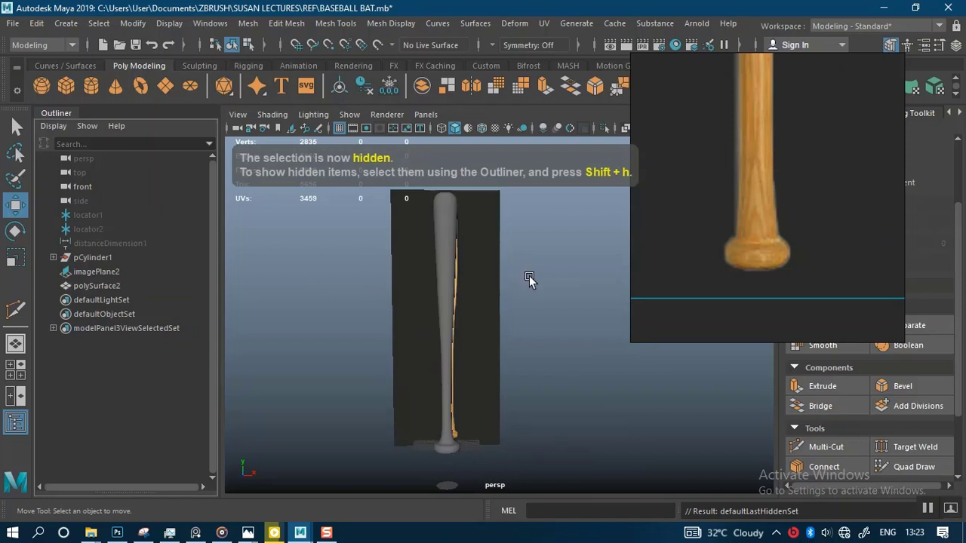
click(454, 320)
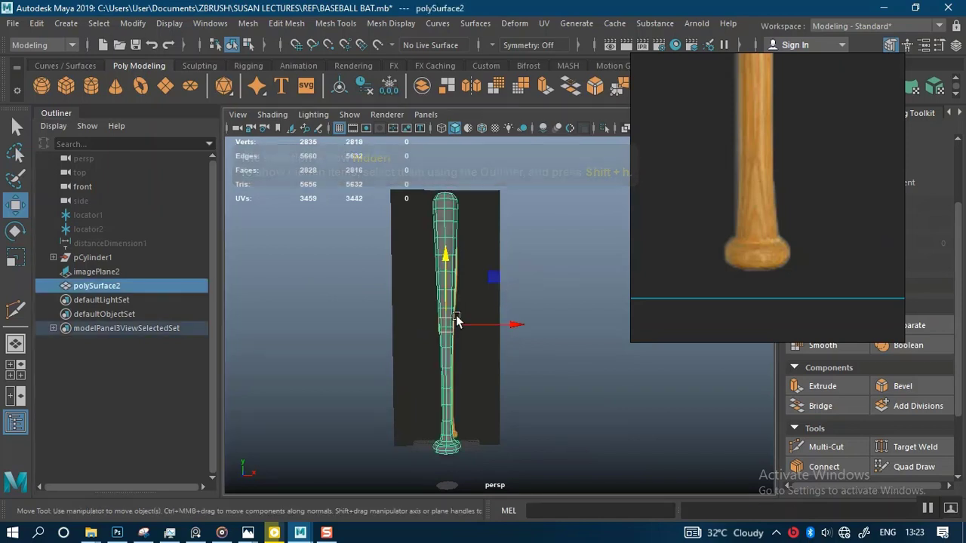
key(ctrl+1)
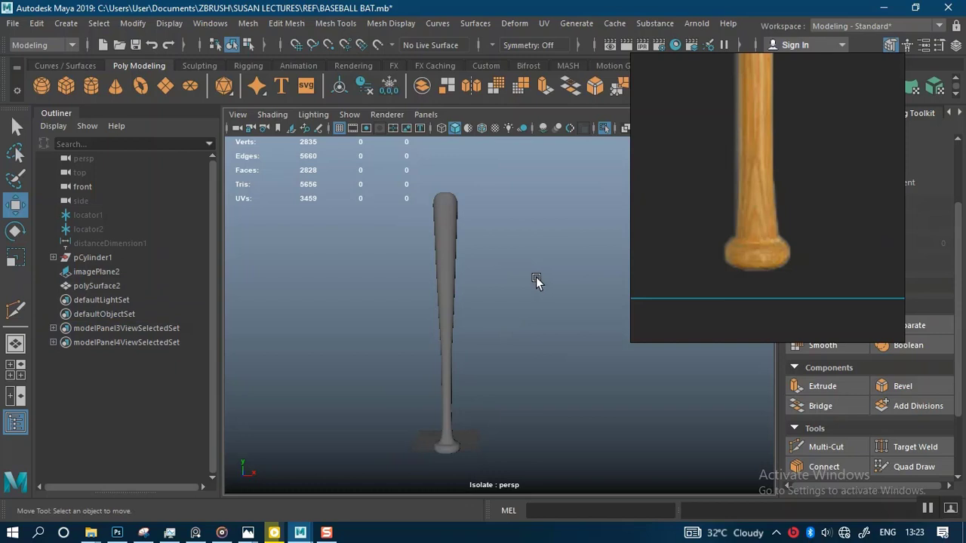
Examine the isolated bat's smoothed shape from its barrel end to its knob.
click(444, 290)
scroll(462, 273, up, 5)
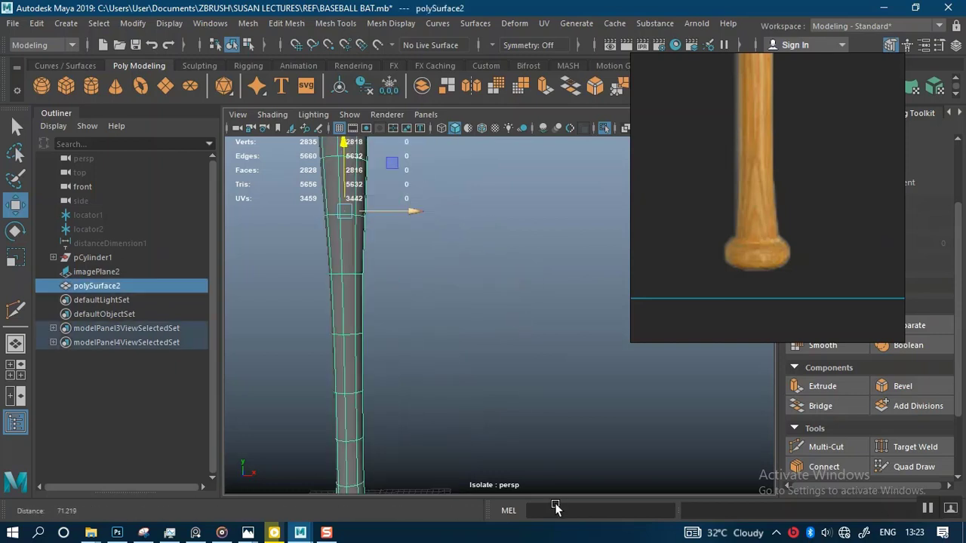
alt+drag(462, 273, 493, 297)
click(492, 298)
click(412, 305)
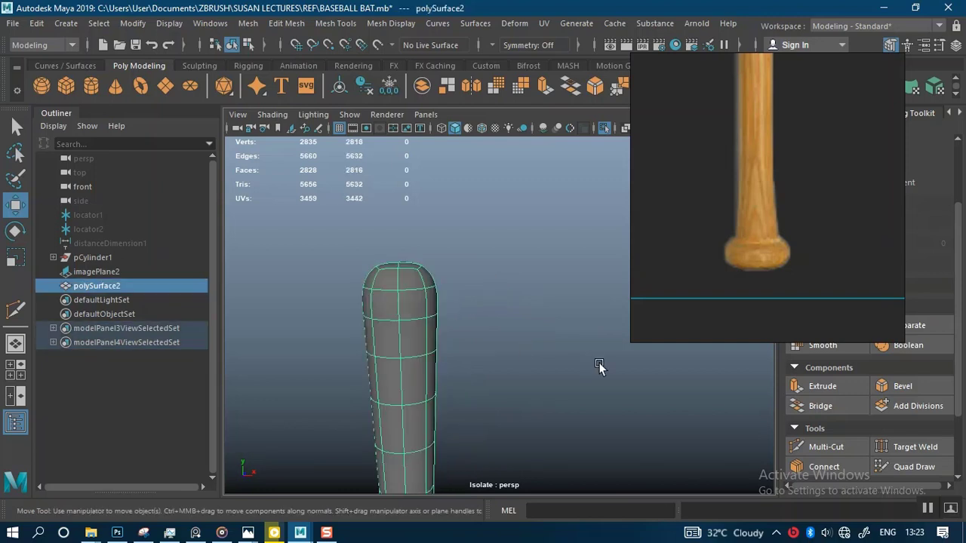
scroll(426, 302, down, 6)
alt+middle_drag(464, 305, 447, 231)
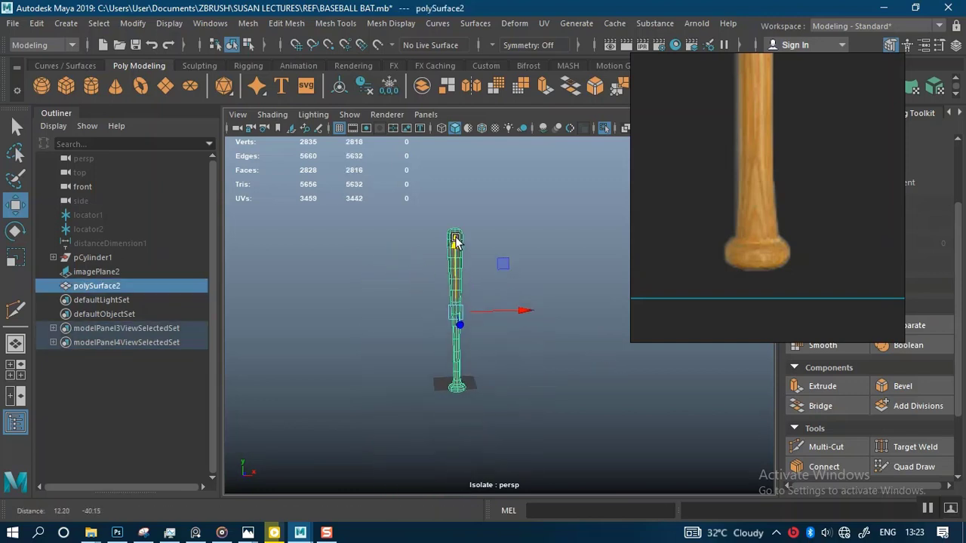
scroll(531, 317, up, 3)
Select the bat and switch its display from smooth preview to the original low-poly mesh.
click(535, 309)
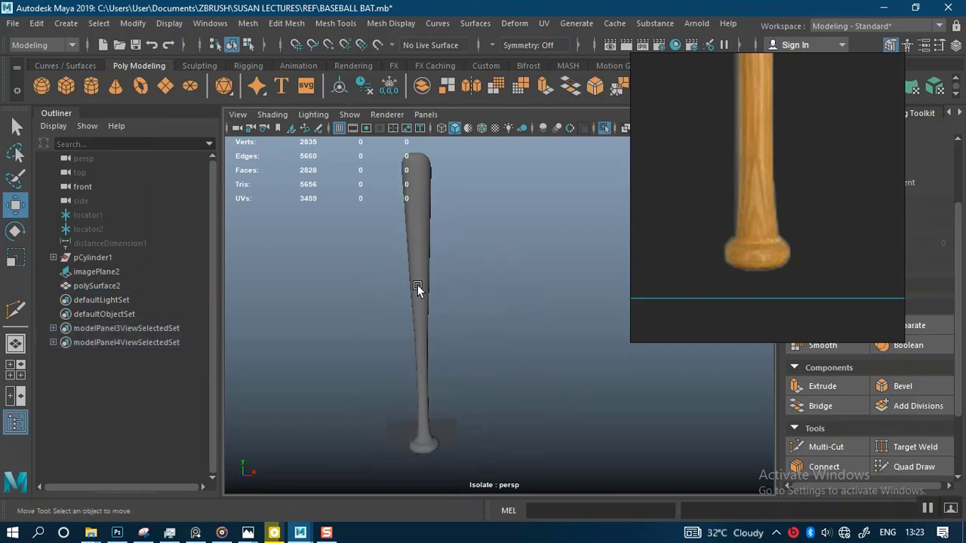
click(418, 286)
key(1)
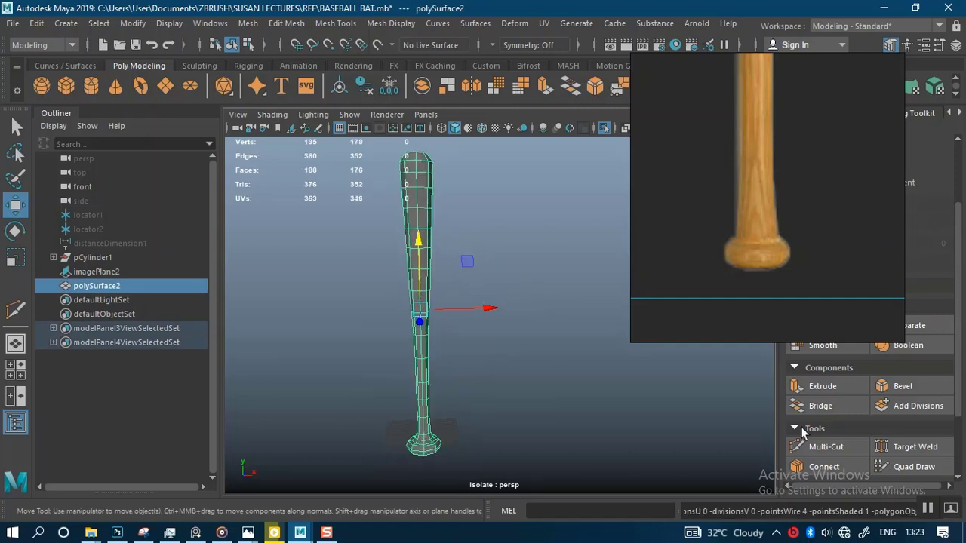